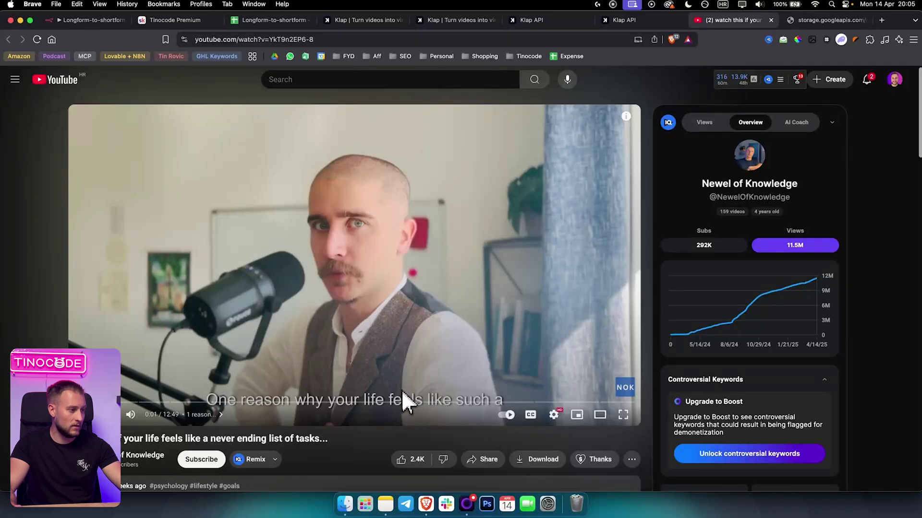
Replay the rendered Klap short from 0:00 and pause it.
click(814, 20)
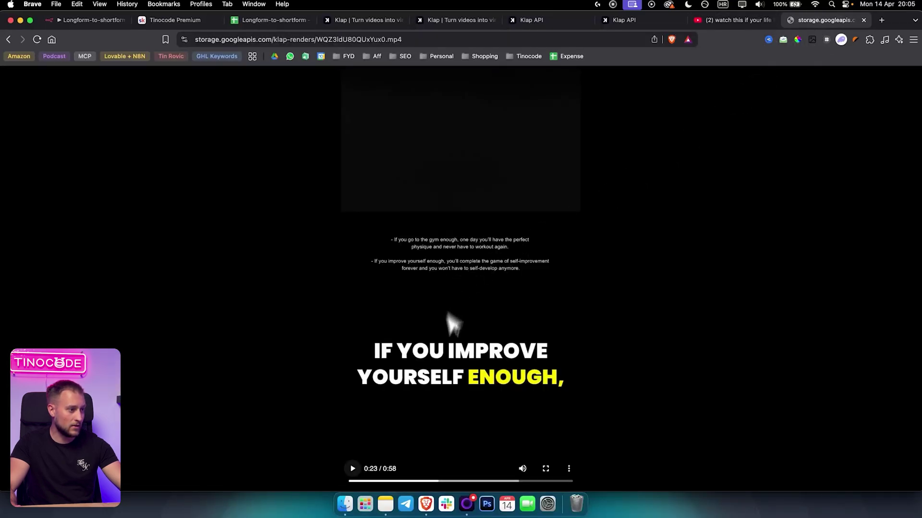
click(350, 481)
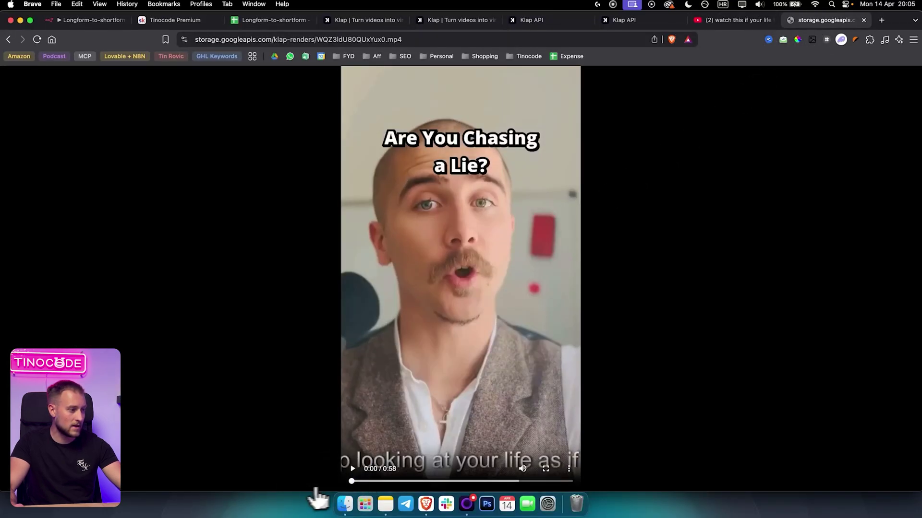
click(352, 469)
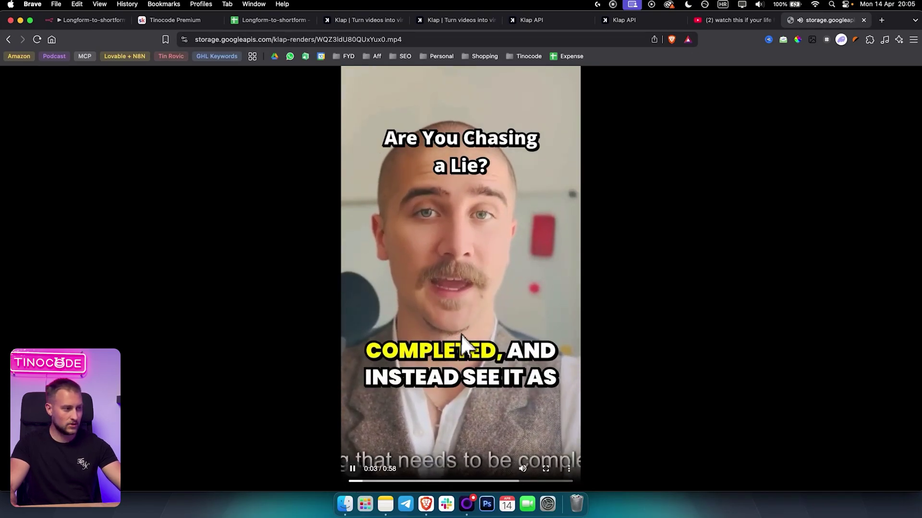
click(353, 471)
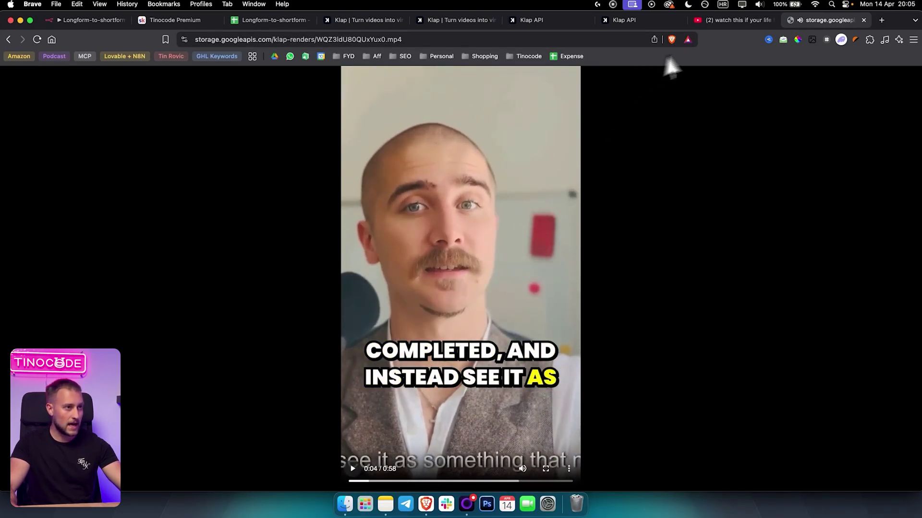
Compare it with the original YouTube video, resume the short, then return to the n8n workflow.
click(732, 20)
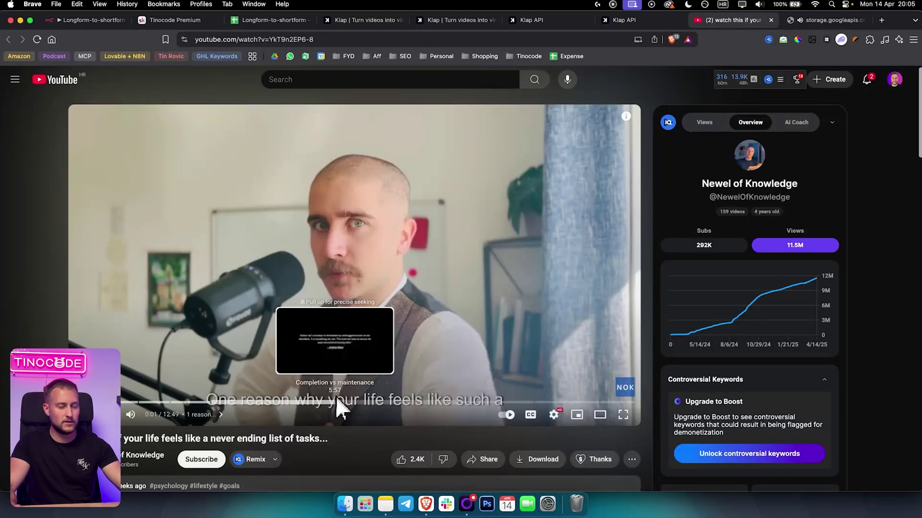
click(812, 22)
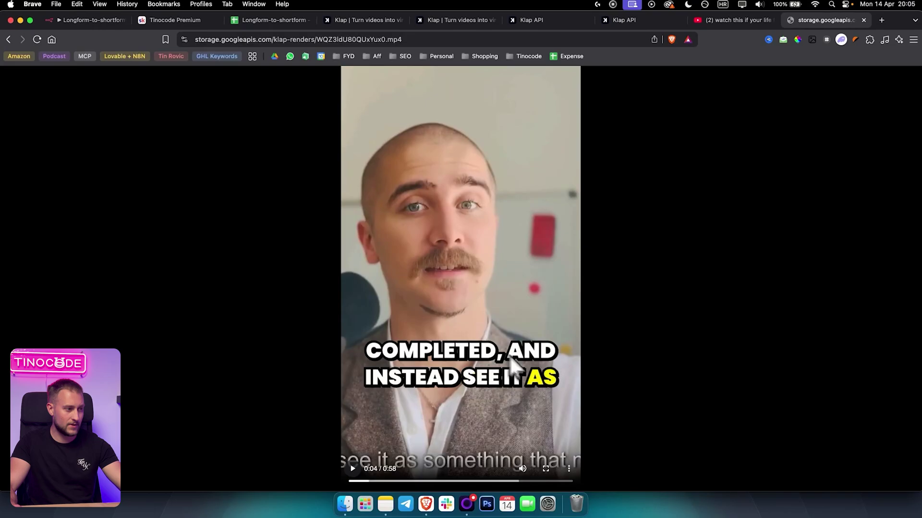
click(354, 466)
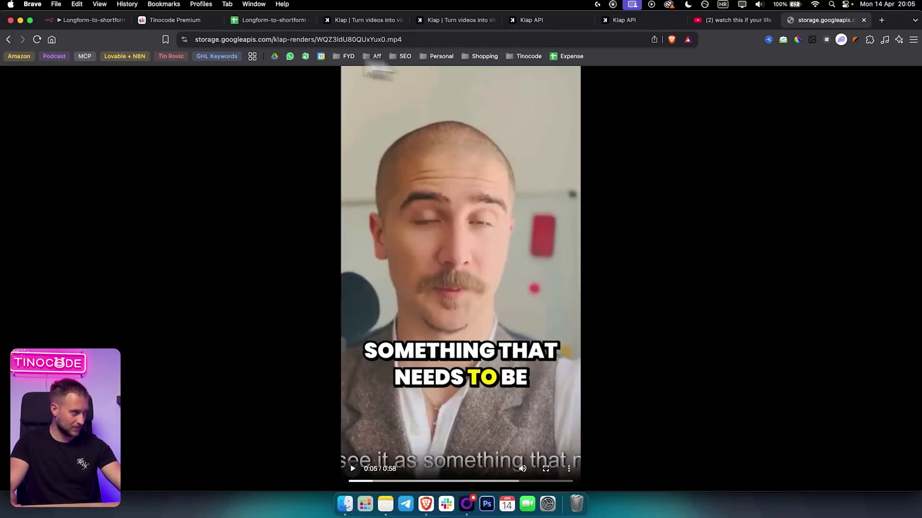
click(89, 19)
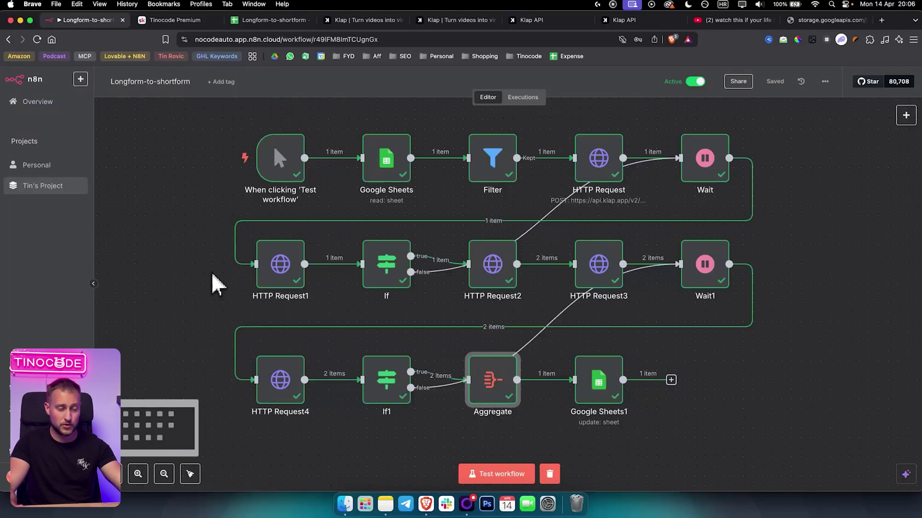
mouse_move(205, 158)
click(188, 20)
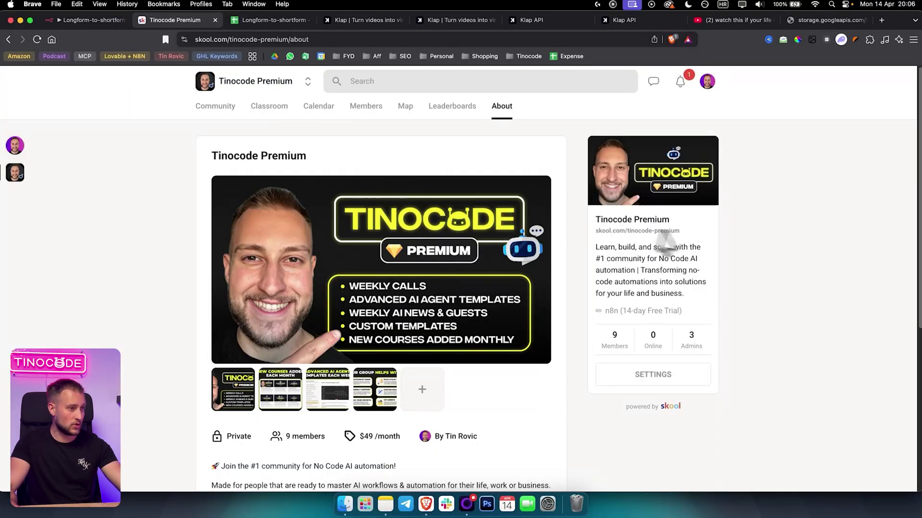
mouse_move(223, 396)
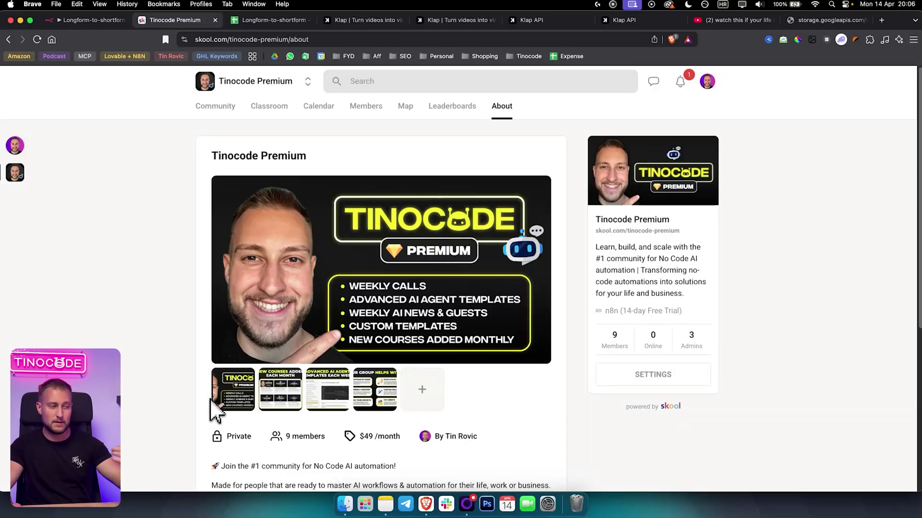
click(376, 403)
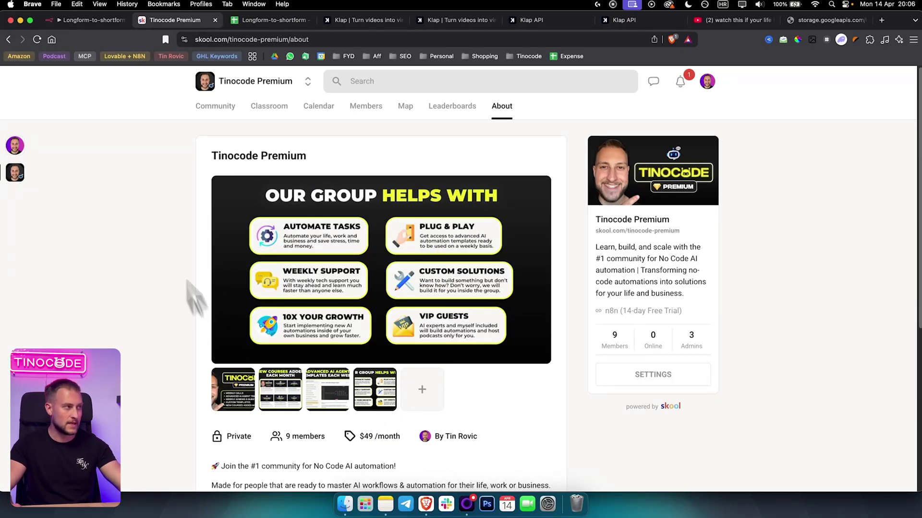
click(96, 21)
mouse_move(283, 172)
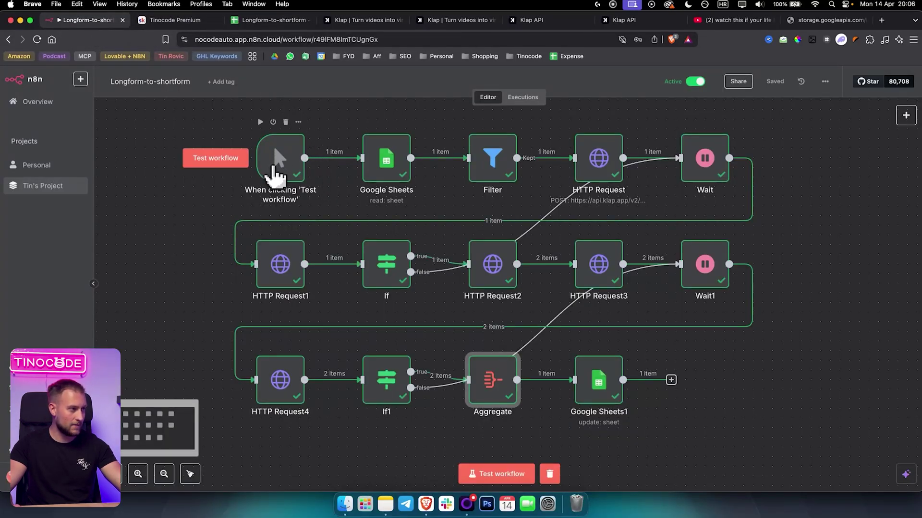
double_click(276, 168)
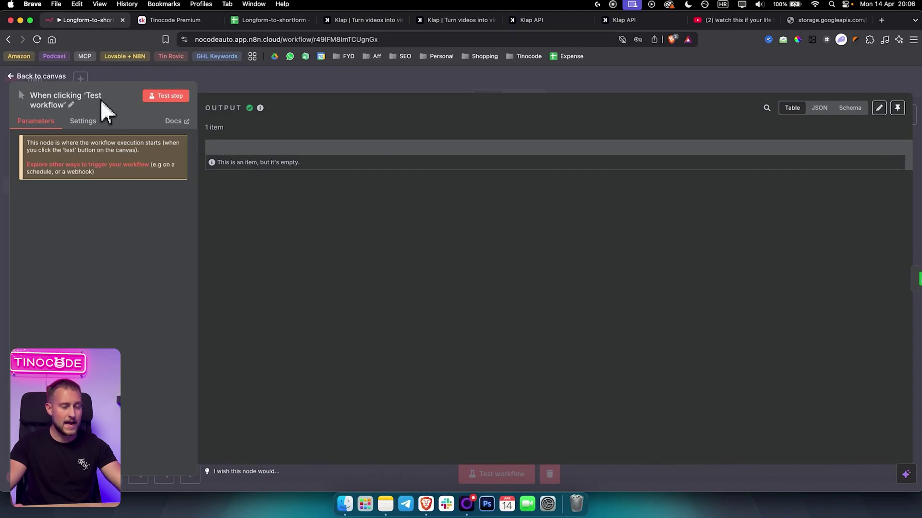
click(283, 83)
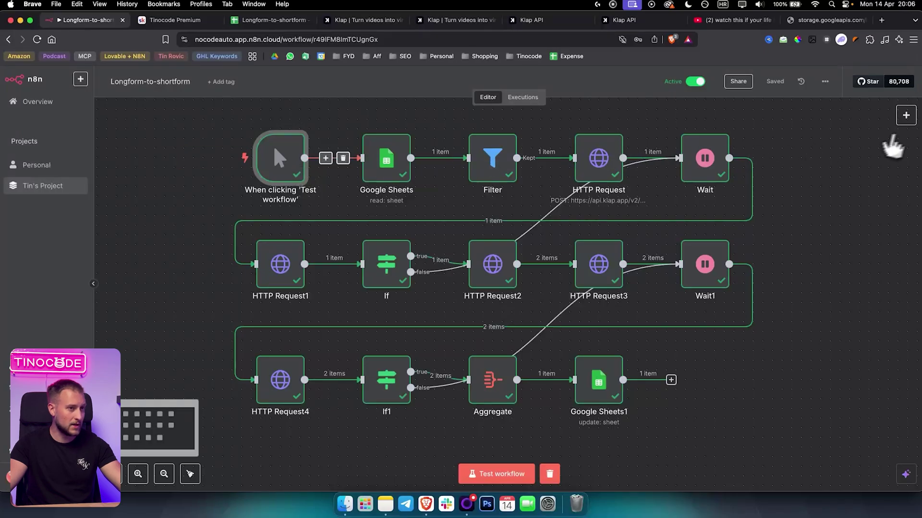
click(906, 116)
text(test)
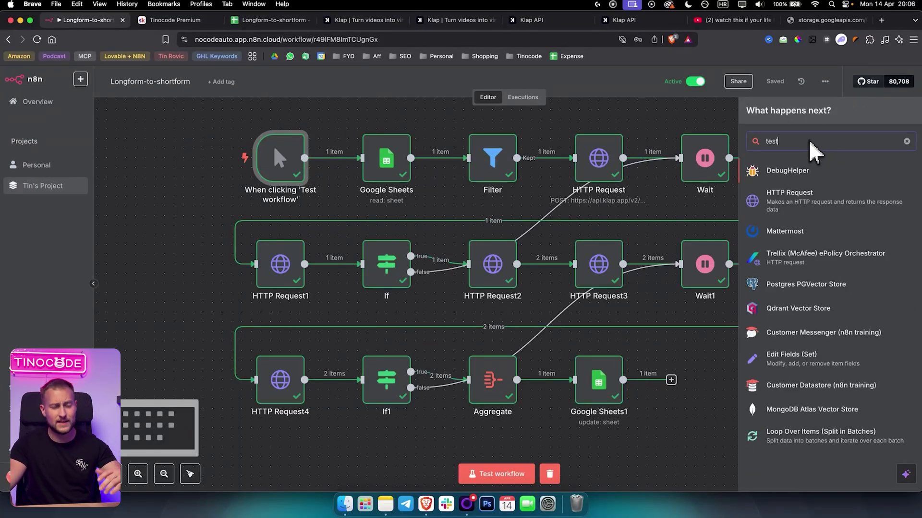
key(super+a)
key(BackSpace)
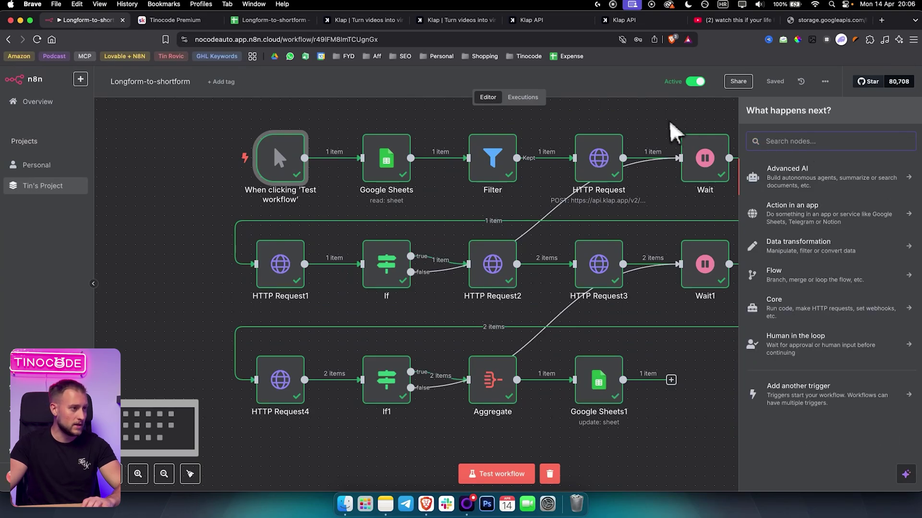
click(673, 134)
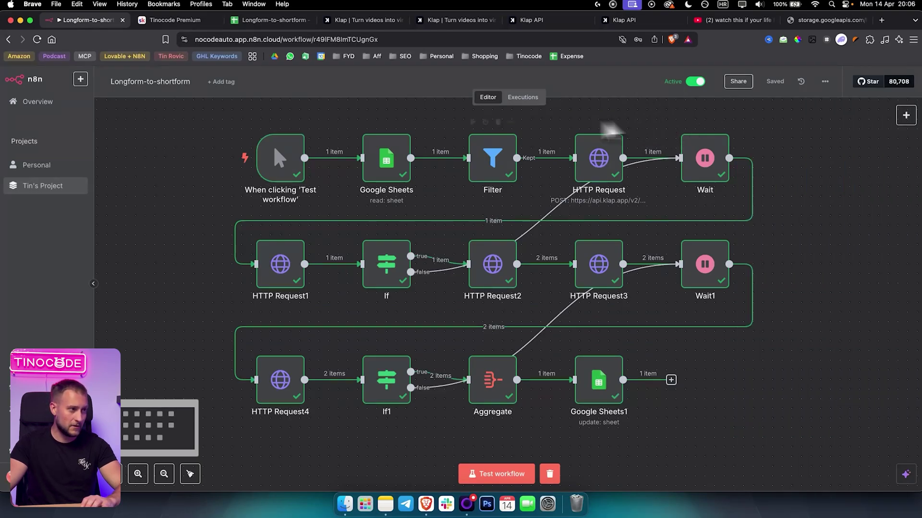
Inspect the Google Sheets read node's account credential, then switch to the Longform-to-shortform spreadsheet.
double_click(380, 174)
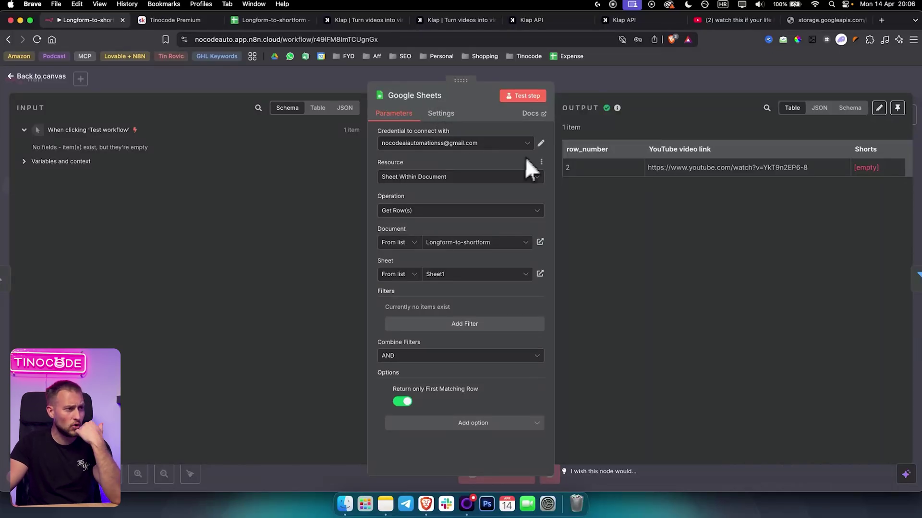
click(540, 145)
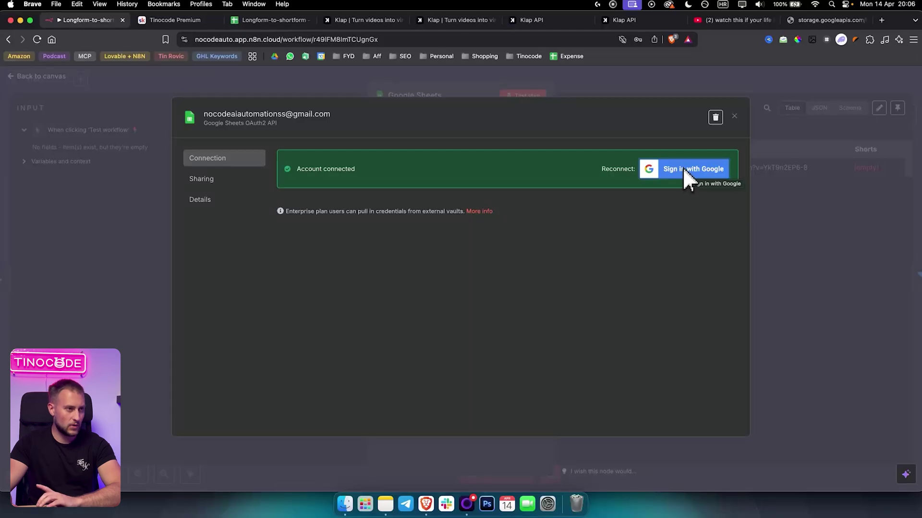
click(734, 116)
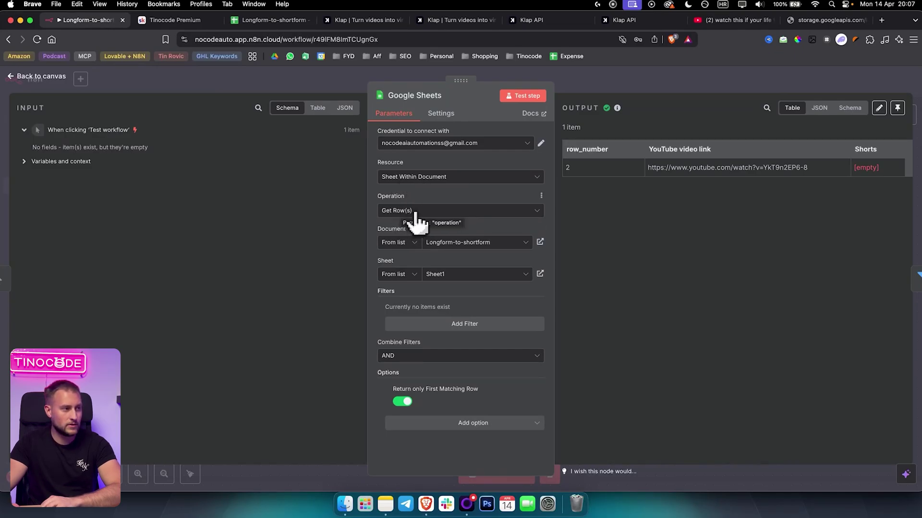
click(270, 23)
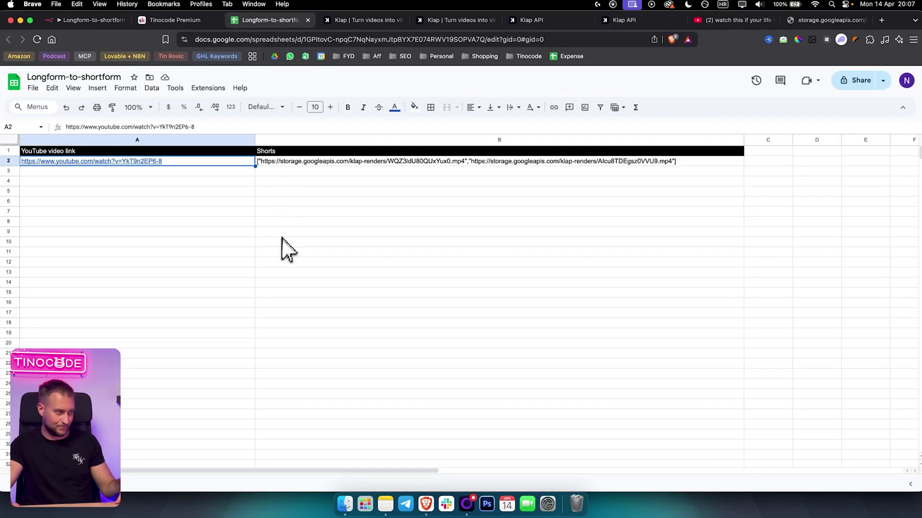
Check row 2's YouTube link and Shorts URLs in the spreadsheet, glancing at both videos.
mouse_move(182, 165)
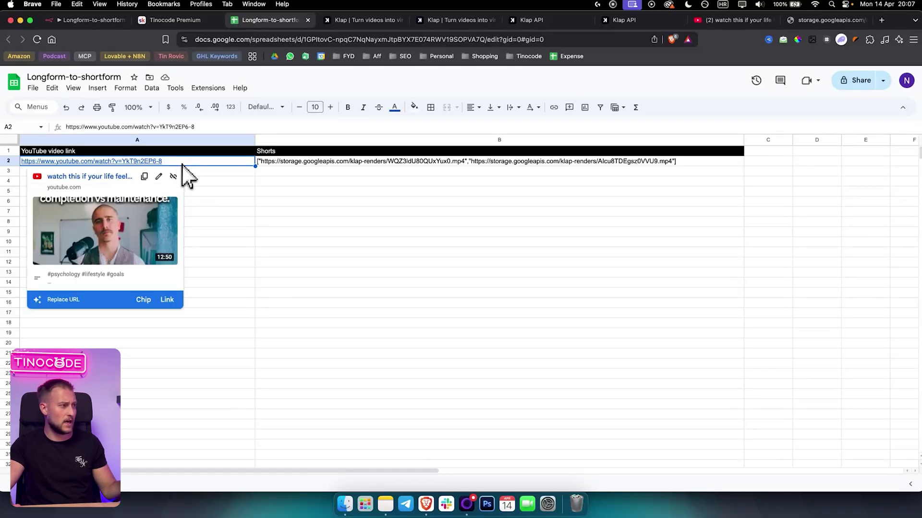
click(206, 181)
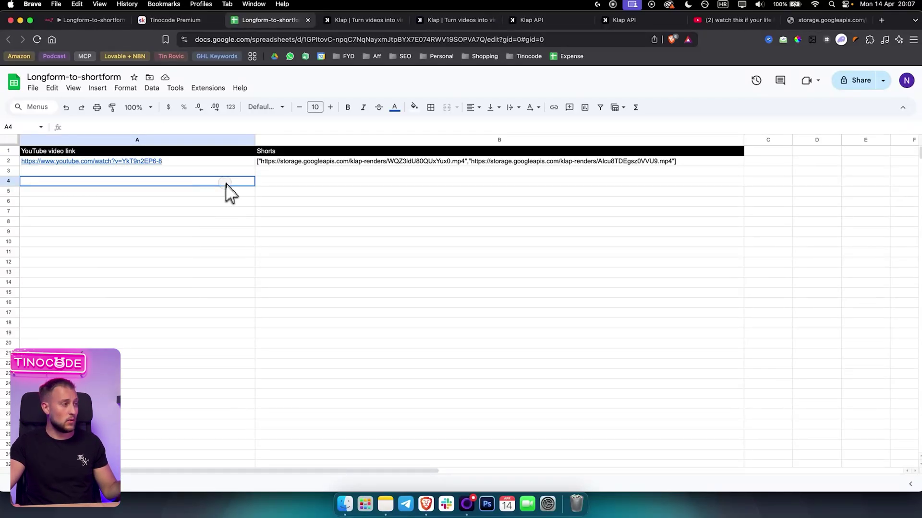
click(185, 171)
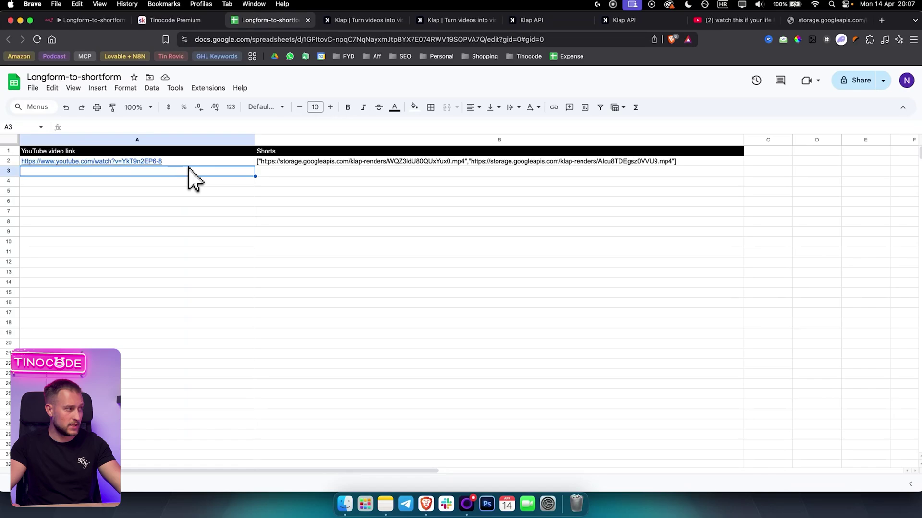
click(42, 152)
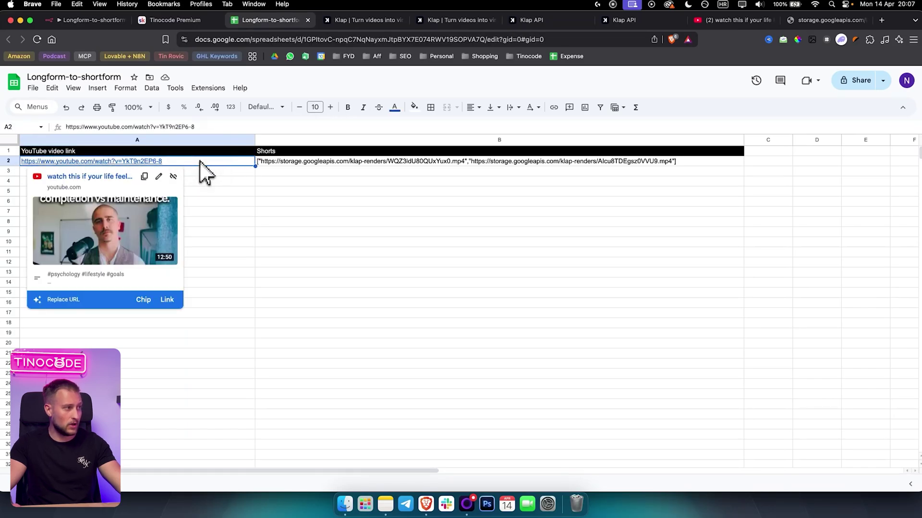
click(725, 20)
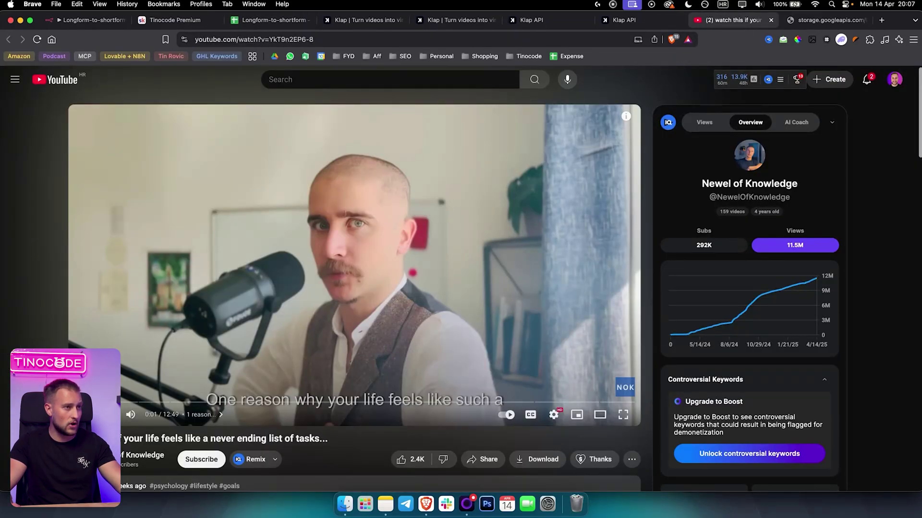
click(816, 20)
click(251, 19)
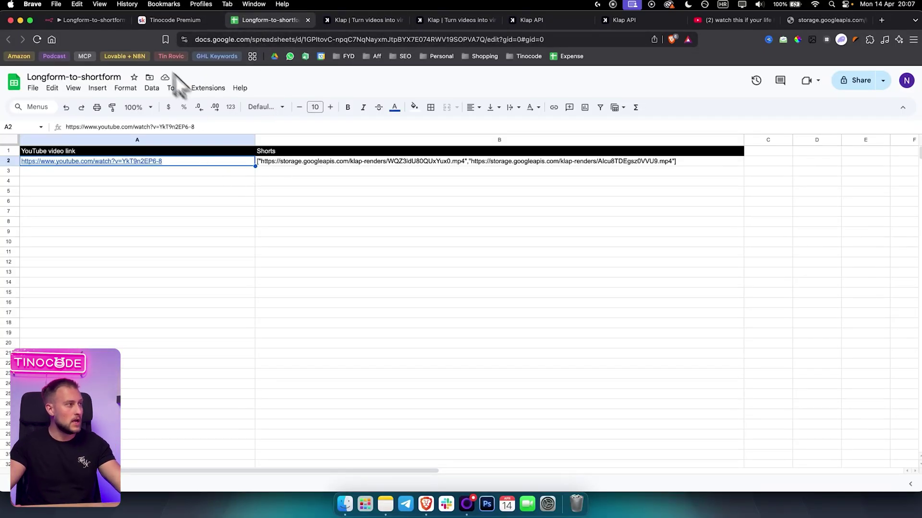
Compare the n8n Google Sheets node output against the spreadsheet rows, then close the node.
click(90, 20)
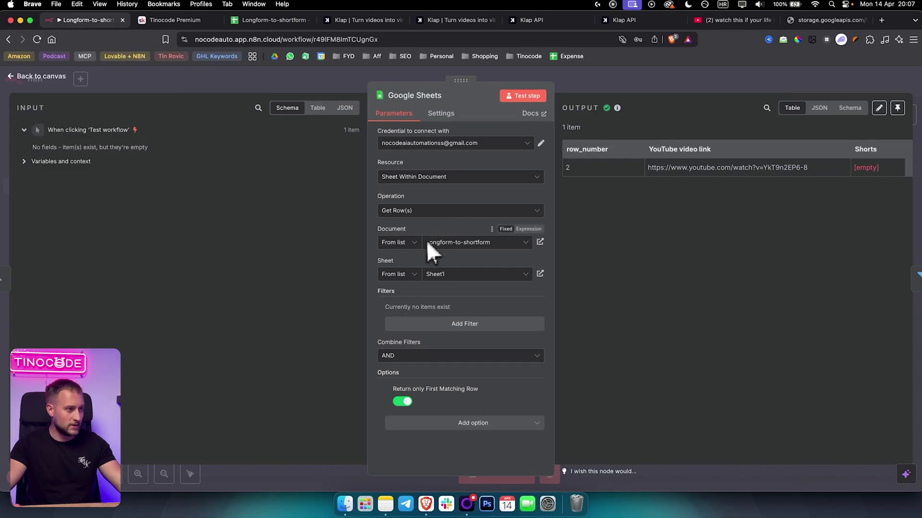
click(272, 20)
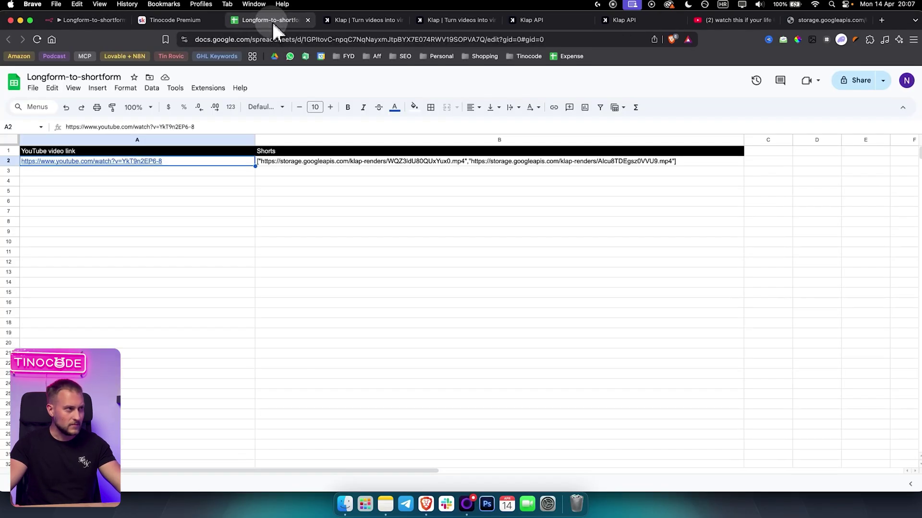
click(90, 21)
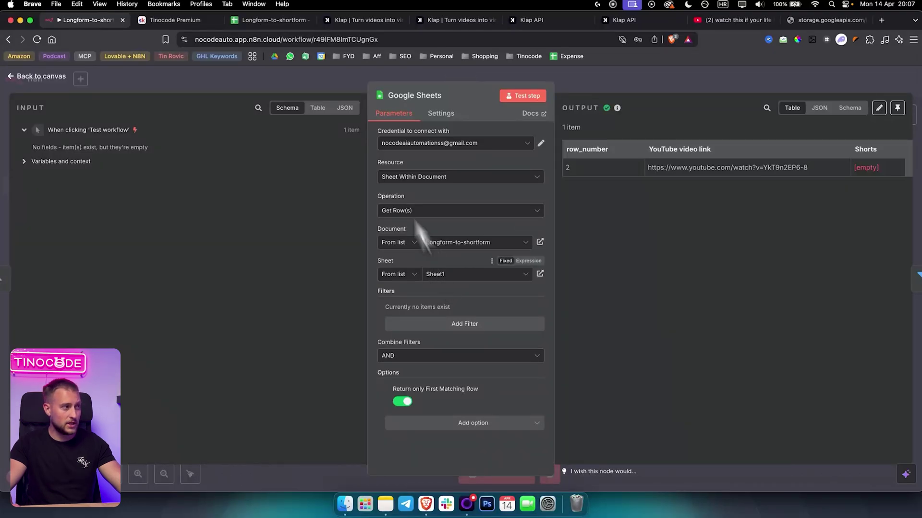
click(272, 18)
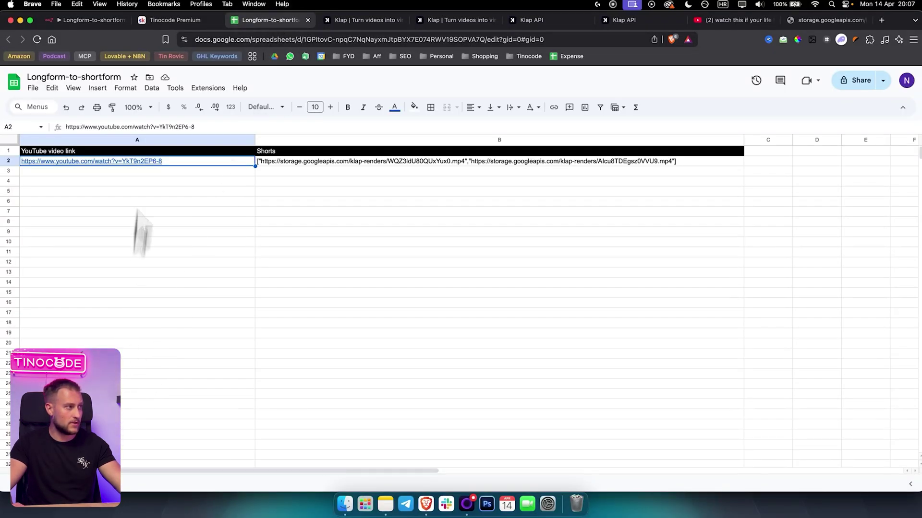
click(108, 21)
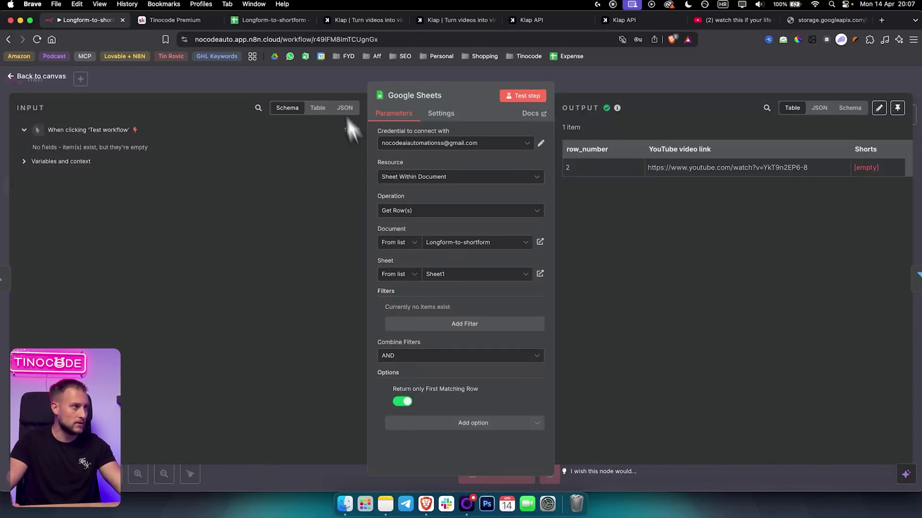
click(268, 22)
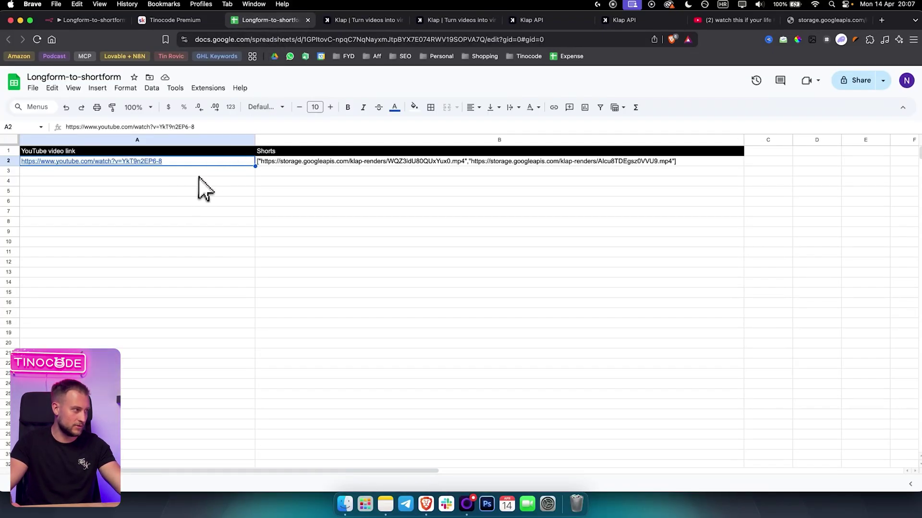
click(91, 20)
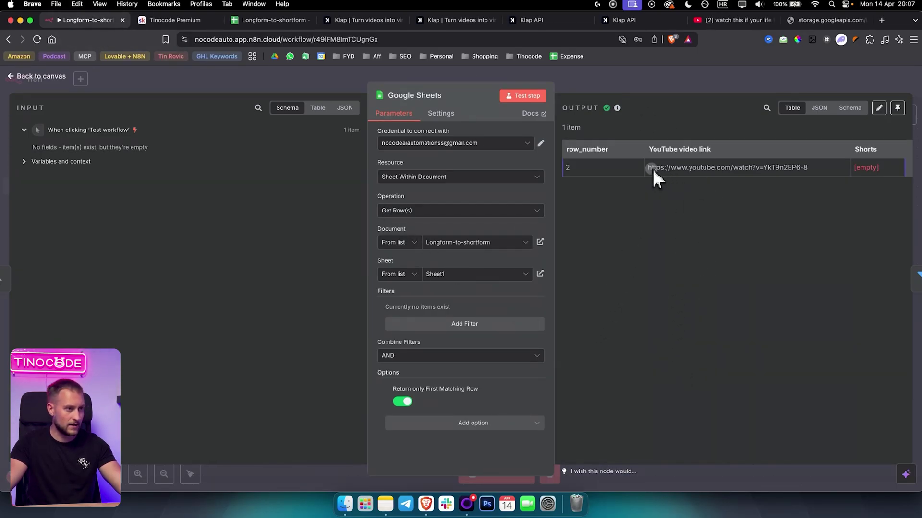
drag(652, 167, 854, 172)
click(597, 89)
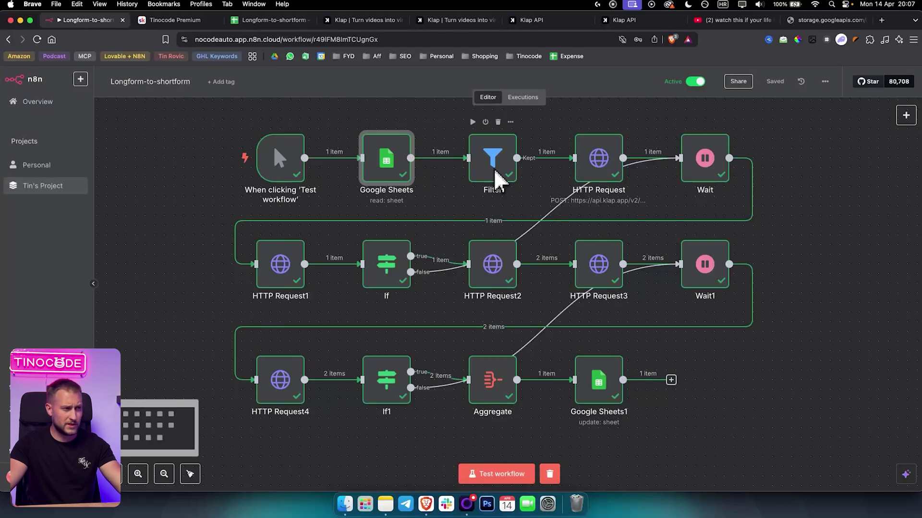
Open the Filter step and inspect its {{ $json.Shorts }} is empty condition.
click(906, 115)
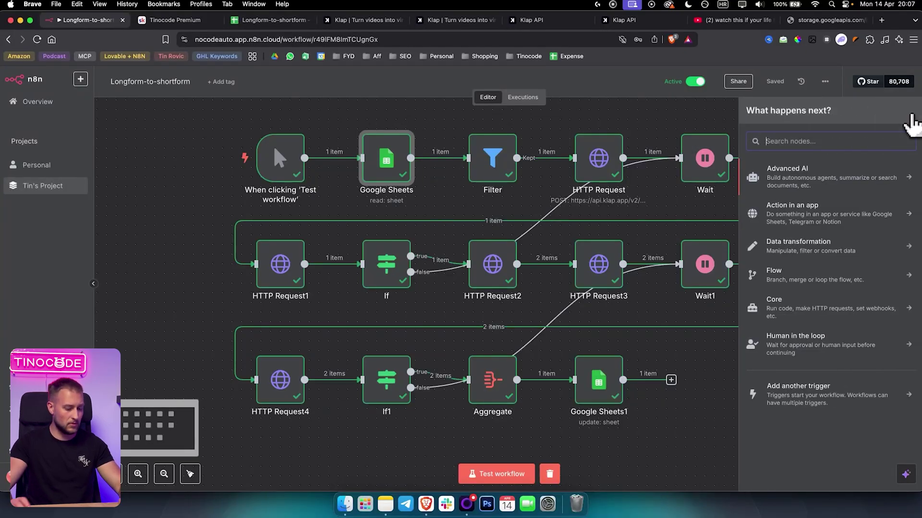
text(filter)
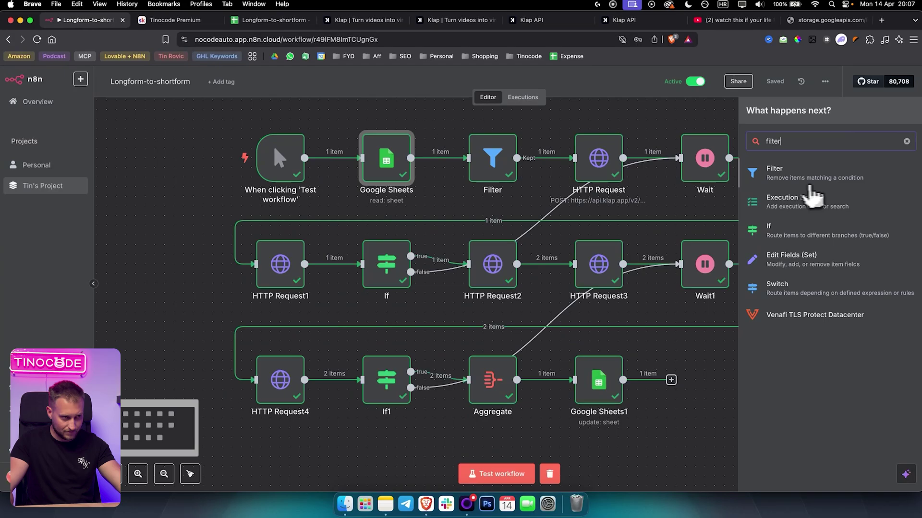
double_click(491, 163)
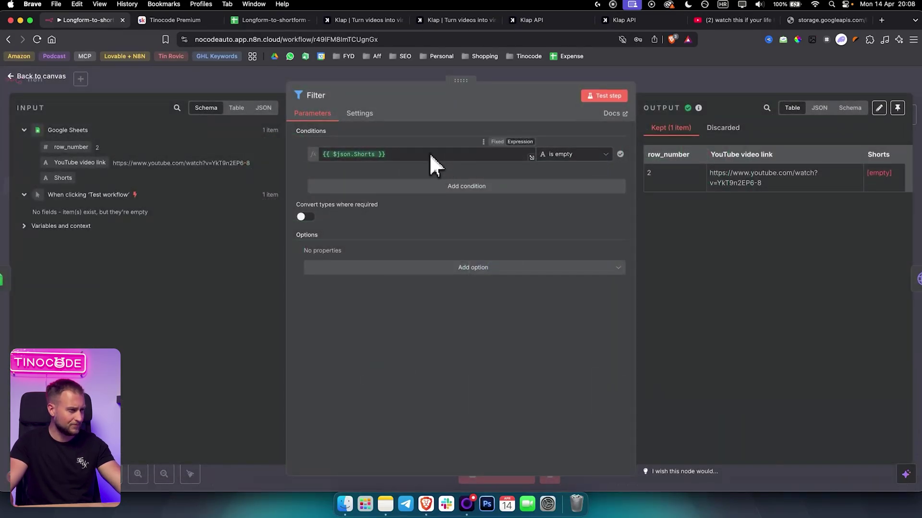
click(398, 154)
drag(397, 154, 321, 155)
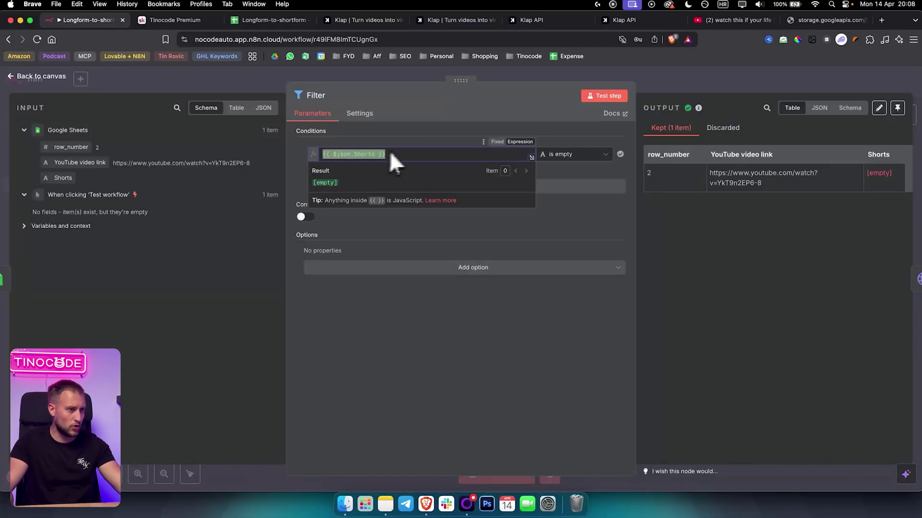
click(288, 153)
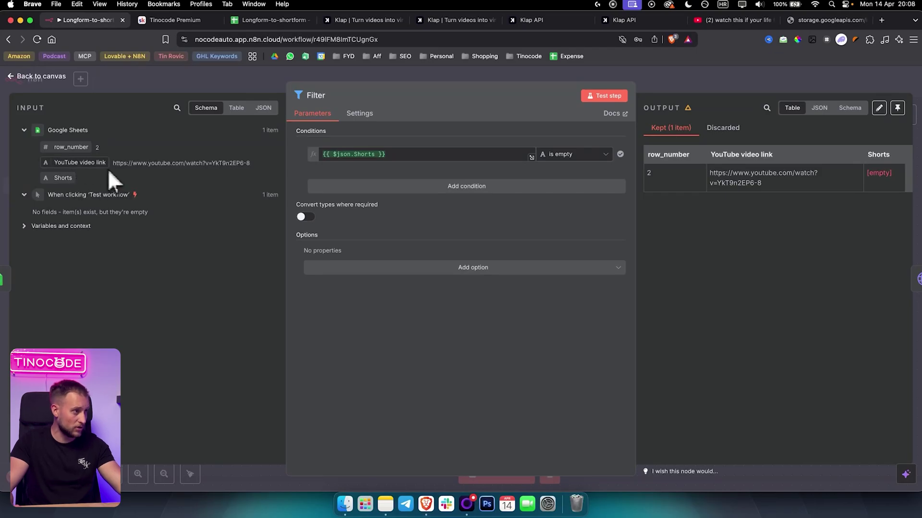
Compare cell B2's shorts URLs with the Filter output's kept row and its empty Shorts value.
click(270, 20)
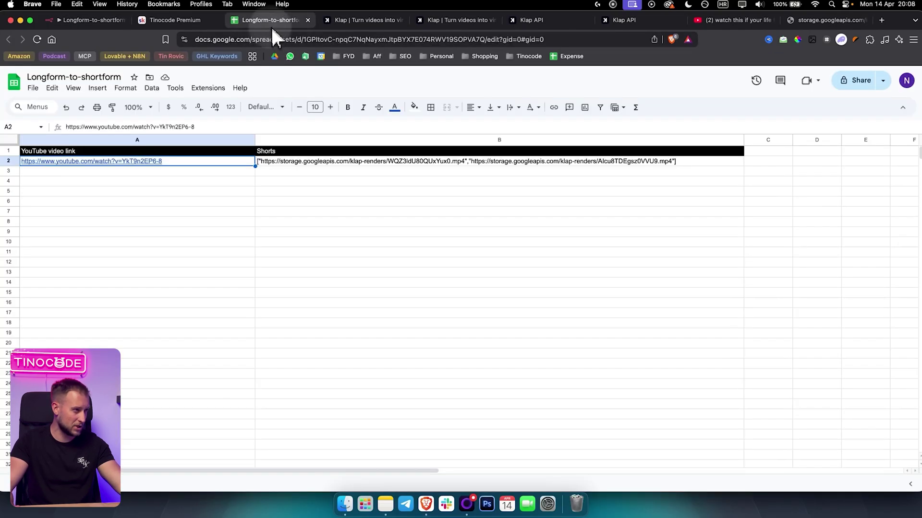
click(310, 161)
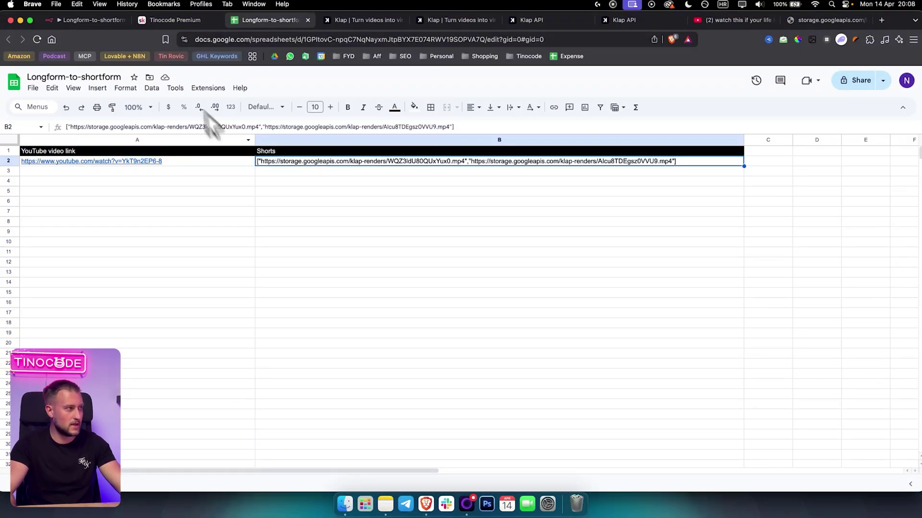
click(96, 20)
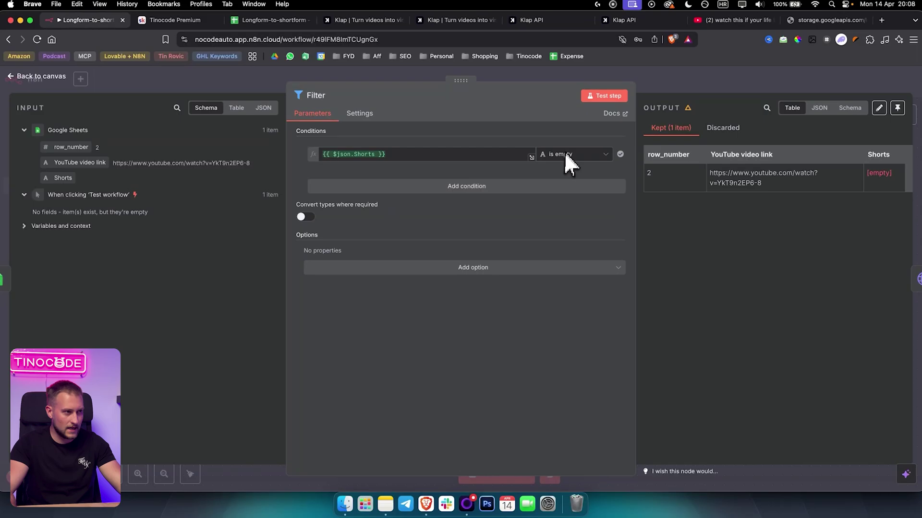
click(691, 89)
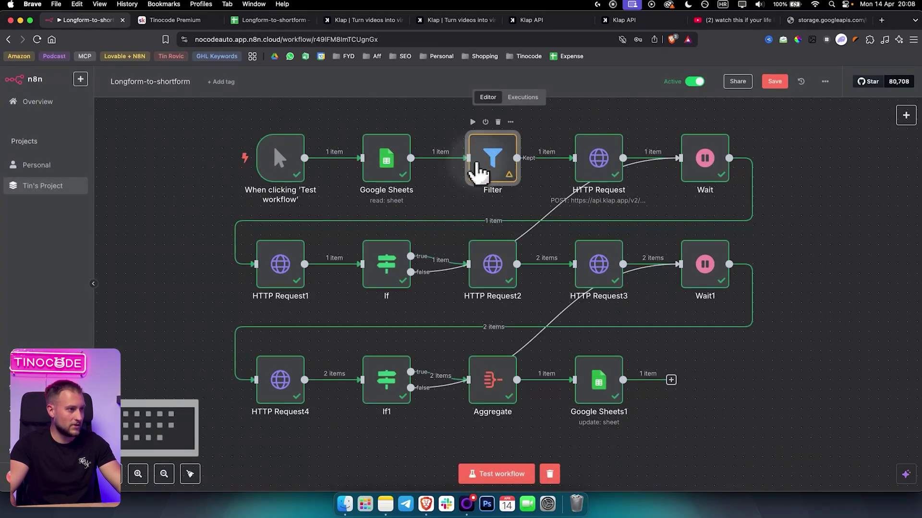
double_click(477, 170)
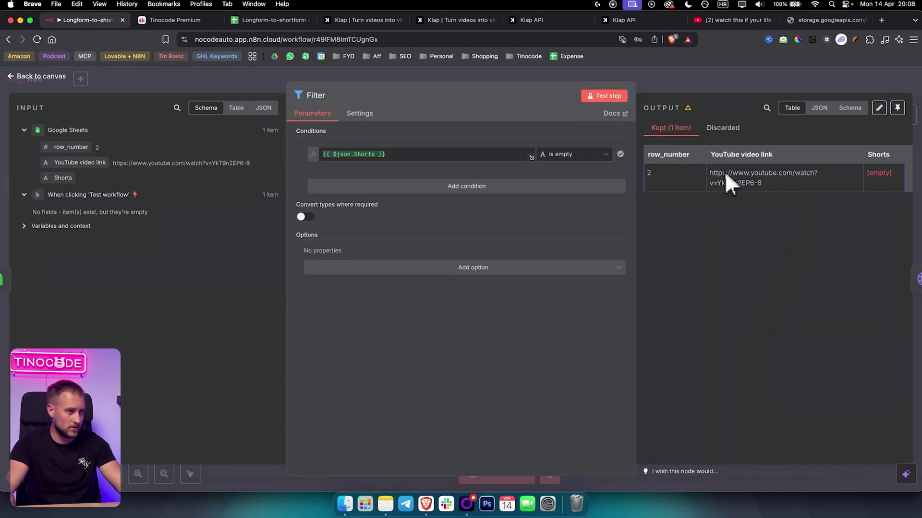
drag(727, 182, 779, 182)
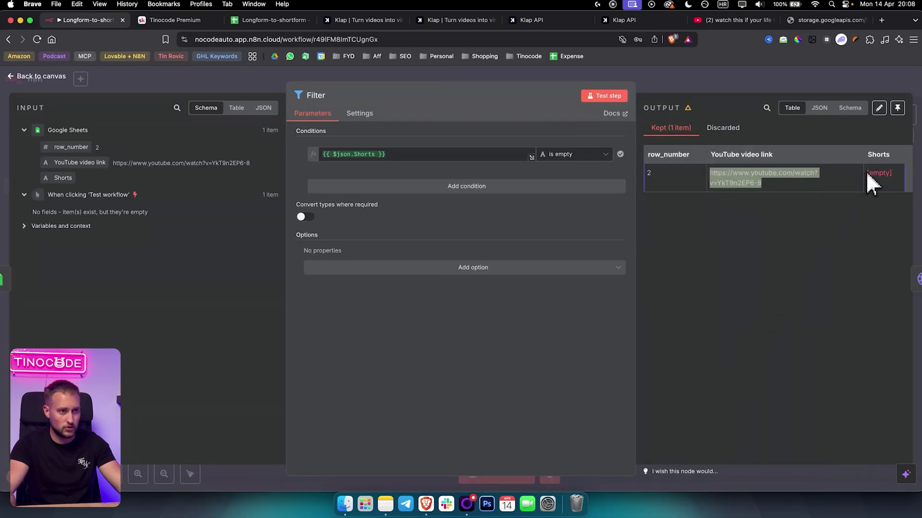
drag(865, 172, 902, 176)
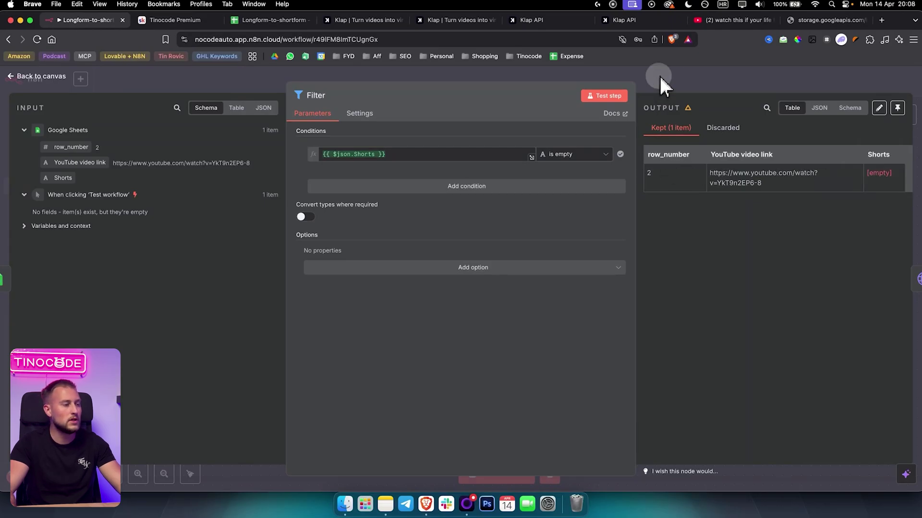
click(659, 74)
Review the HTTP Request node's POST to Klap's video-to-shorts endpoint and its output, then go to Klap.
double_click(597, 159)
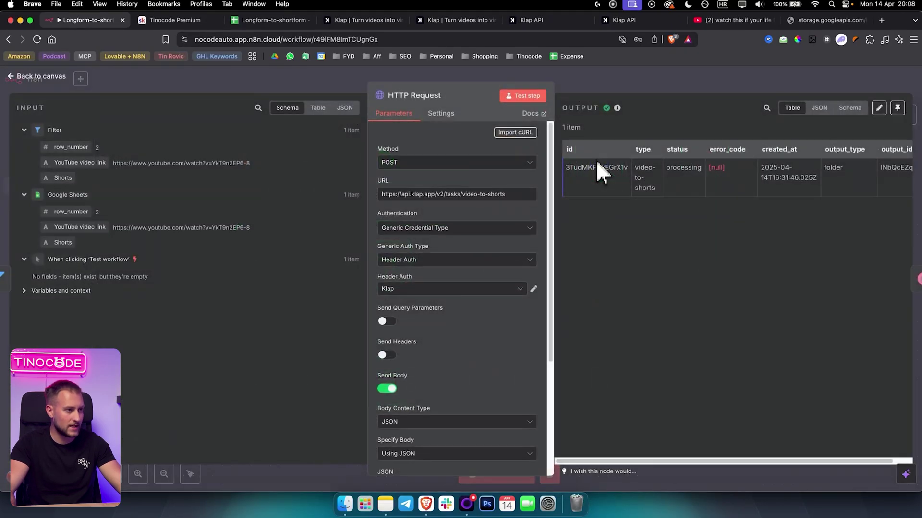
click(644, 83)
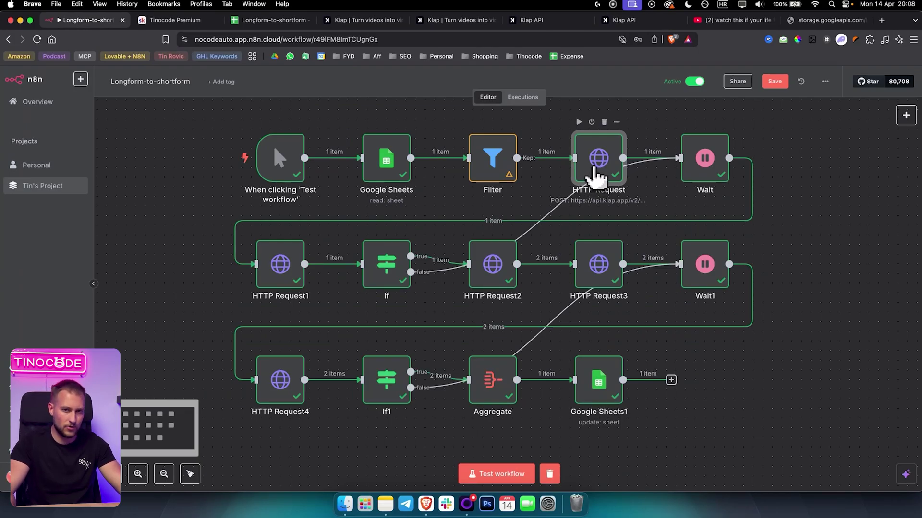
double_click(597, 175)
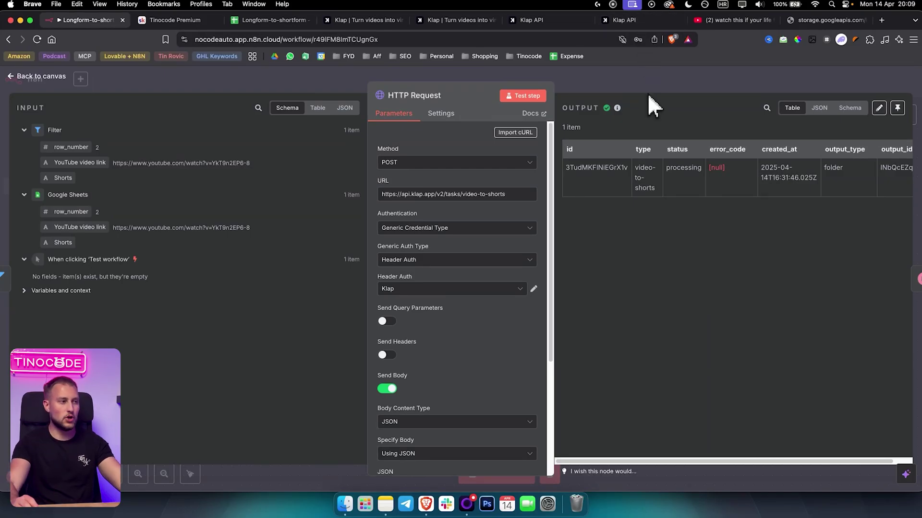
click(583, 83)
click(365, 20)
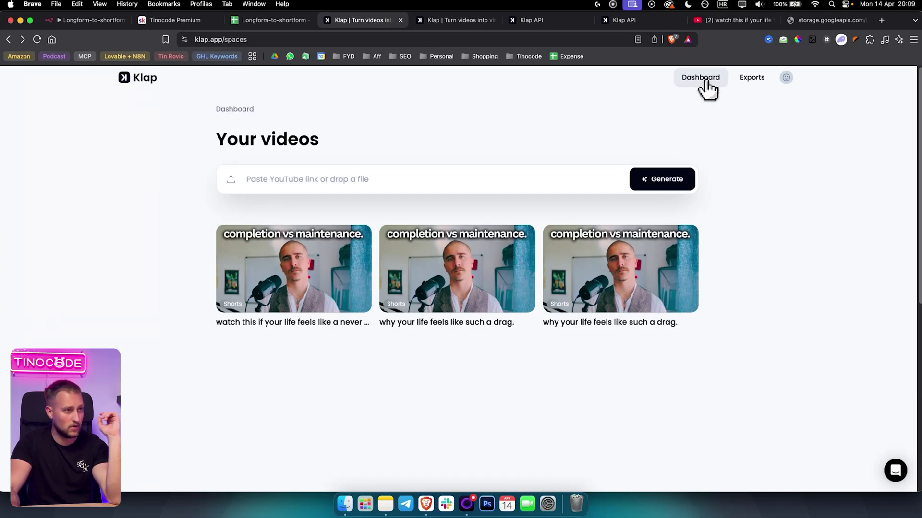
Open Klap's exports list, then the Usage page from the account menu.
click(752, 77)
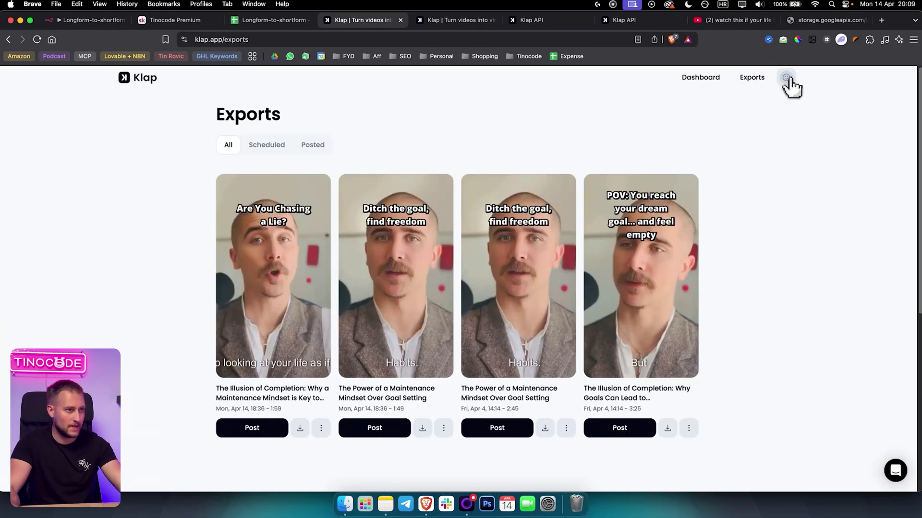
click(787, 78)
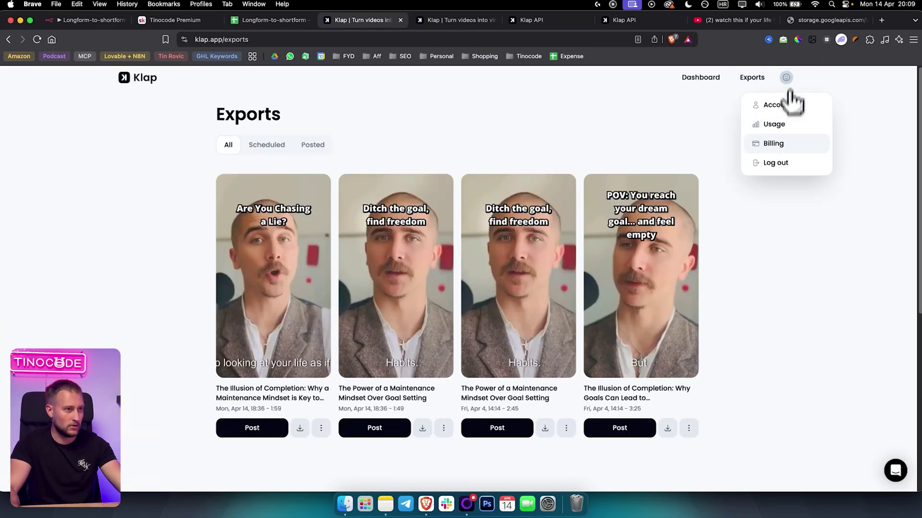
click(783, 137)
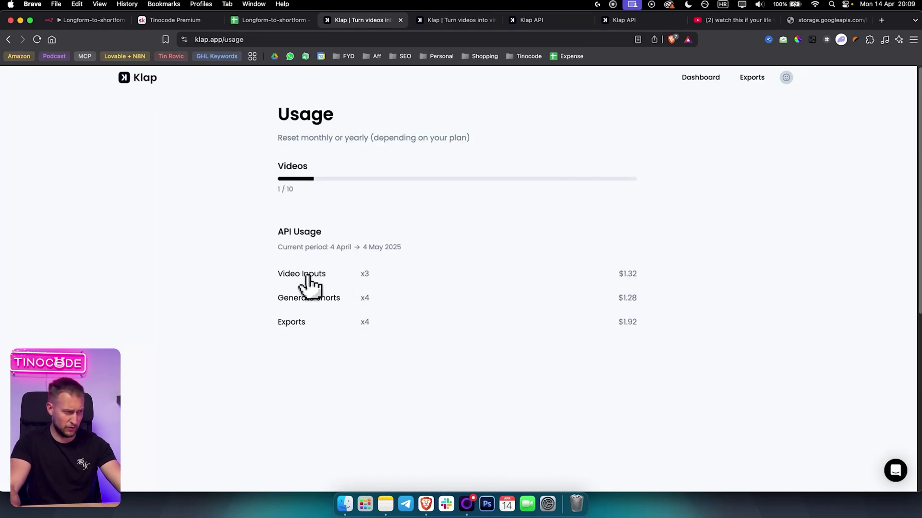
Review the API costs: Video Inputs $1.32 and Exports x4 at $1.92.
drag(614, 274, 638, 274)
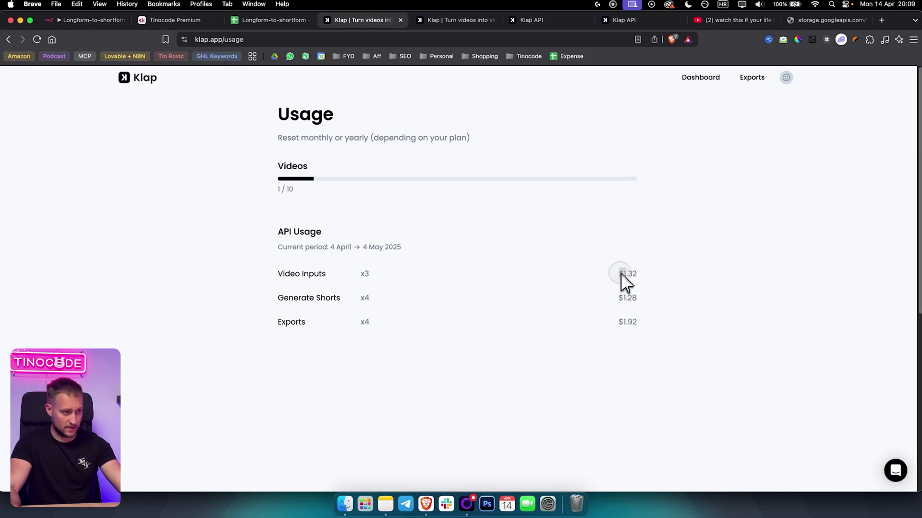
click(631, 285)
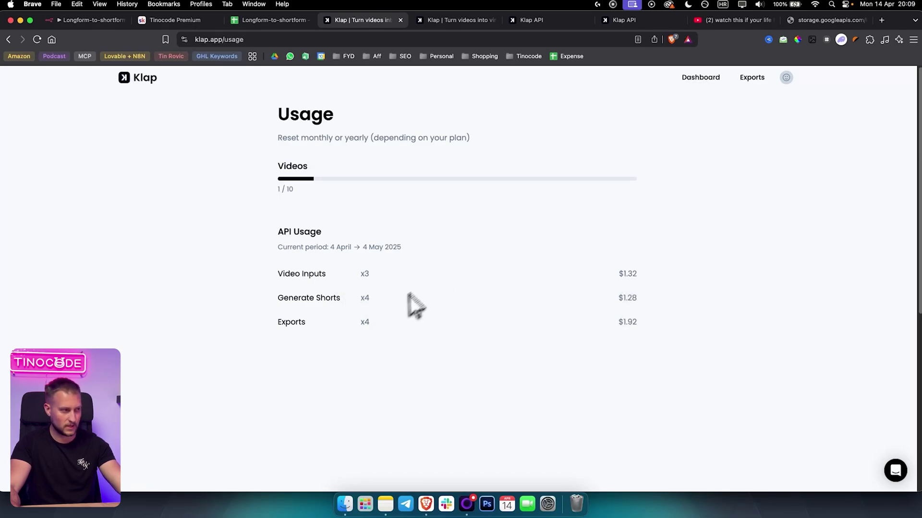
double_click(365, 322)
double_click(627, 322)
drag(626, 322, 439, 291)
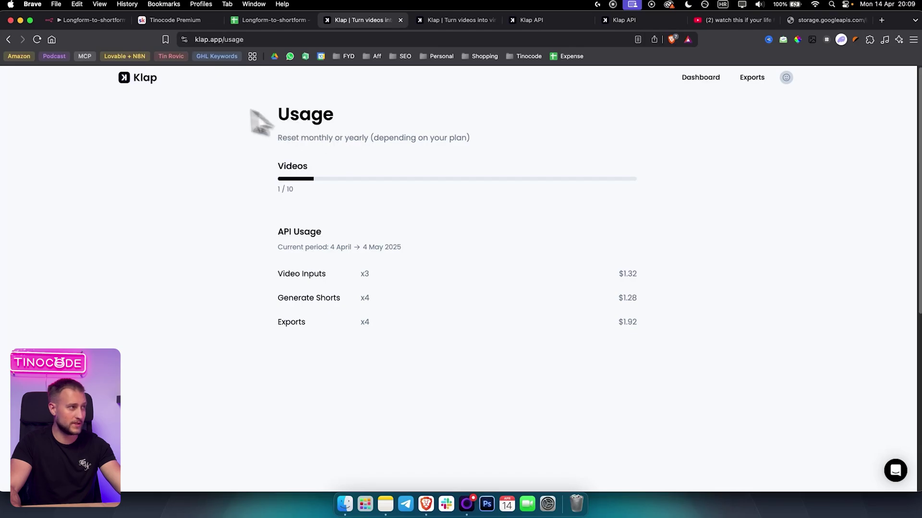
click(332, 40)
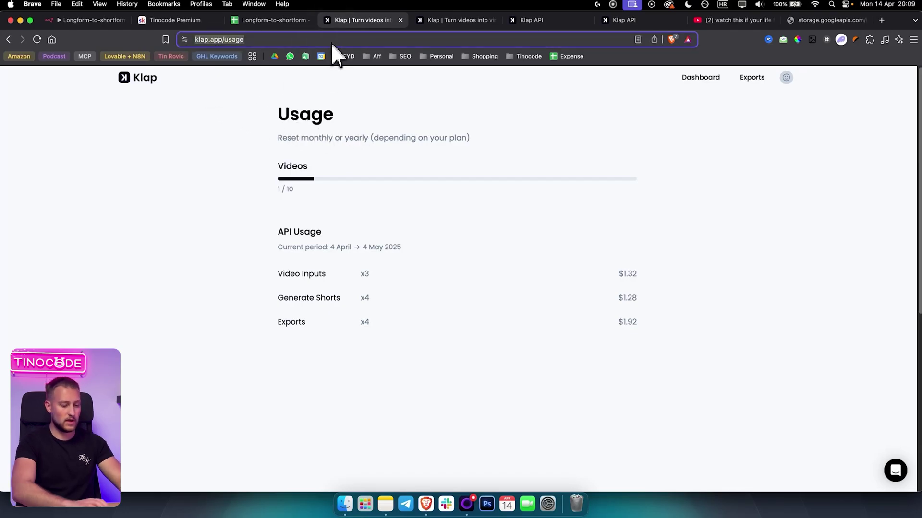
Search 'klap api', open the Klap API docs, and follow the klap.app/rest-api link.
text(klap)
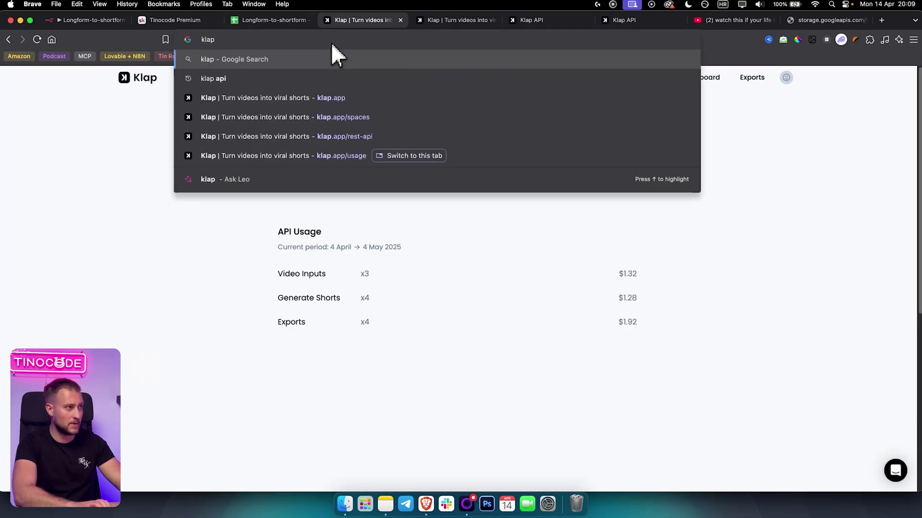
text( api)
key(Return)
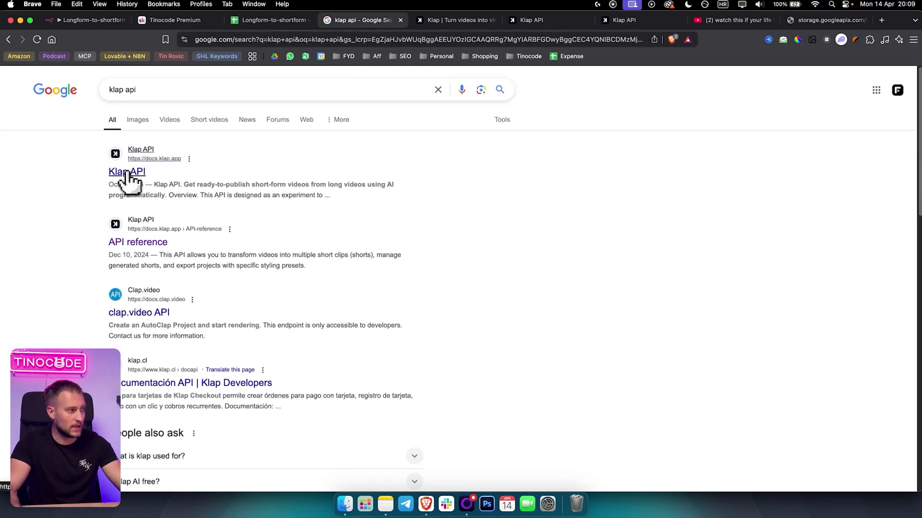
click(128, 173)
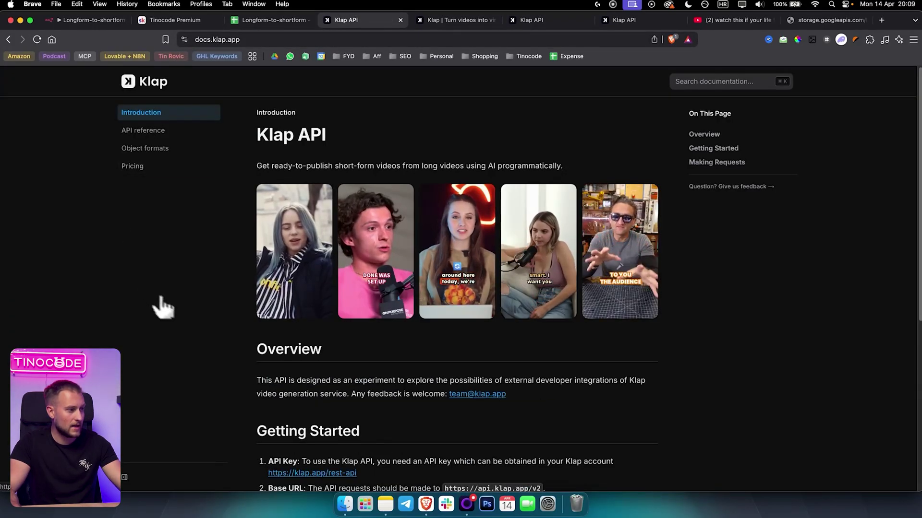
scroll(163, 307, down, 4)
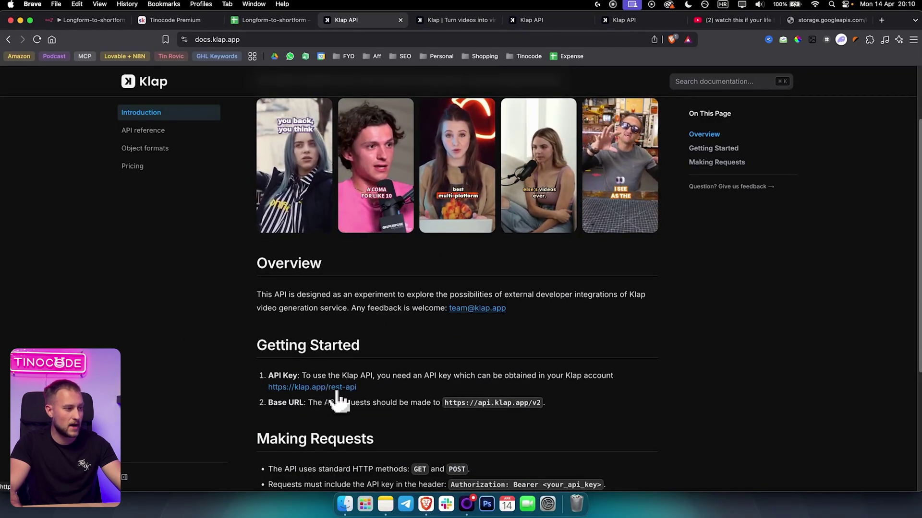
click(338, 390)
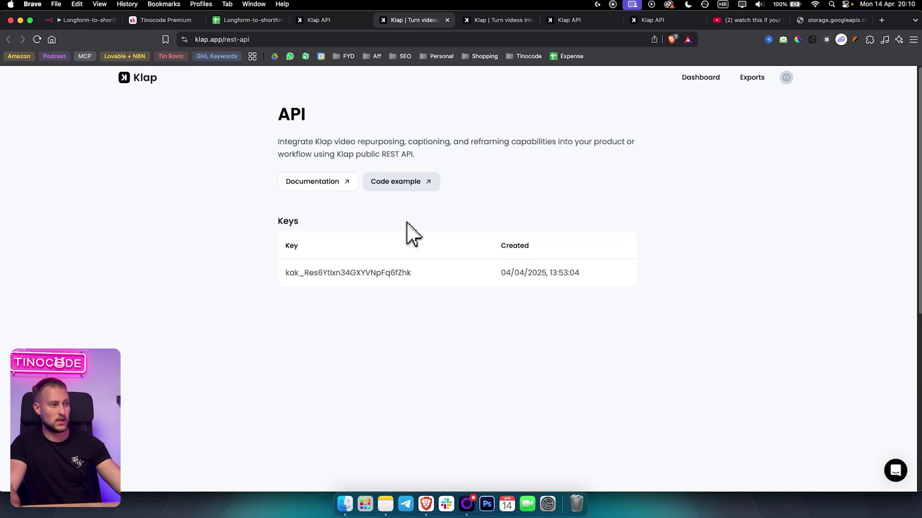
Select and copy the API key from Klap's Keys table, then return to the n8n workflow.
double_click(345, 273)
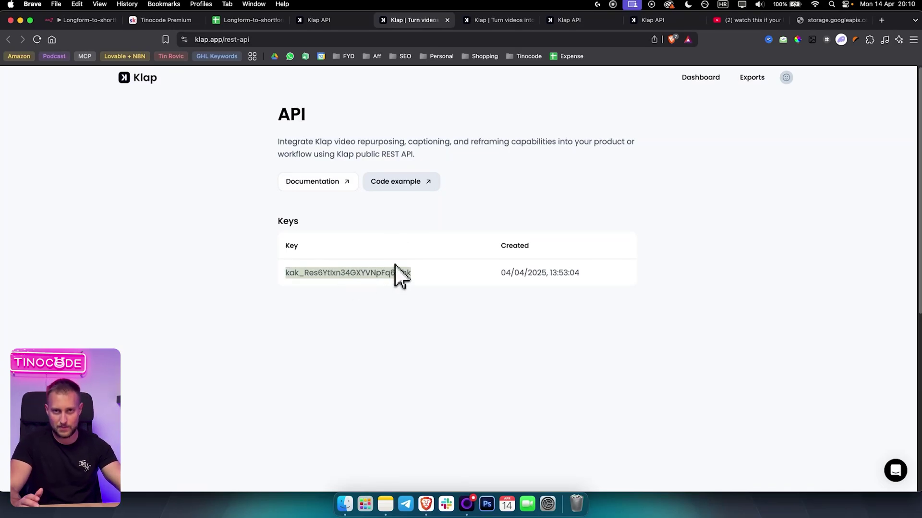
drag(411, 273, 388, 273)
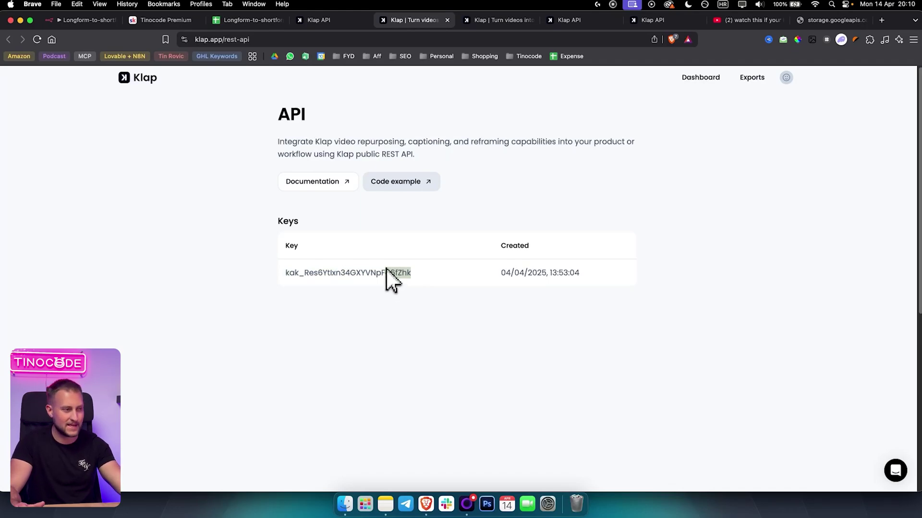
double_click(371, 272)
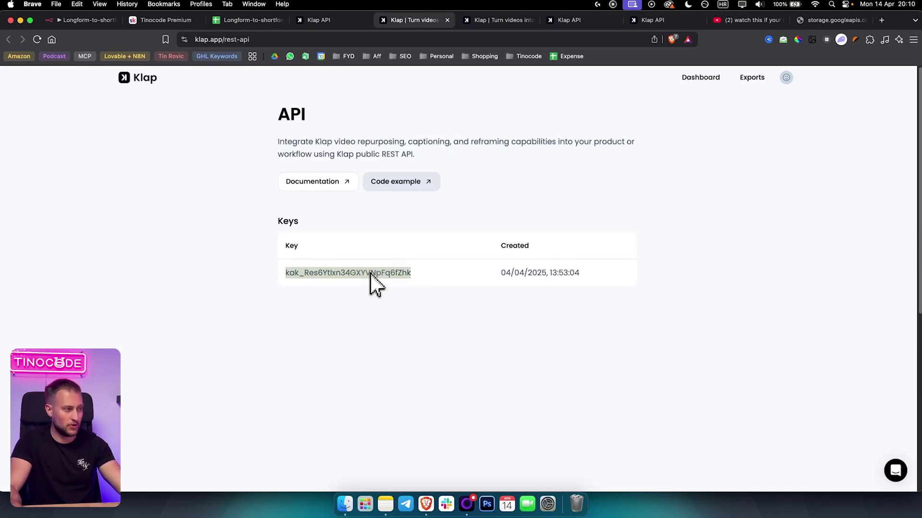
click(334, 278)
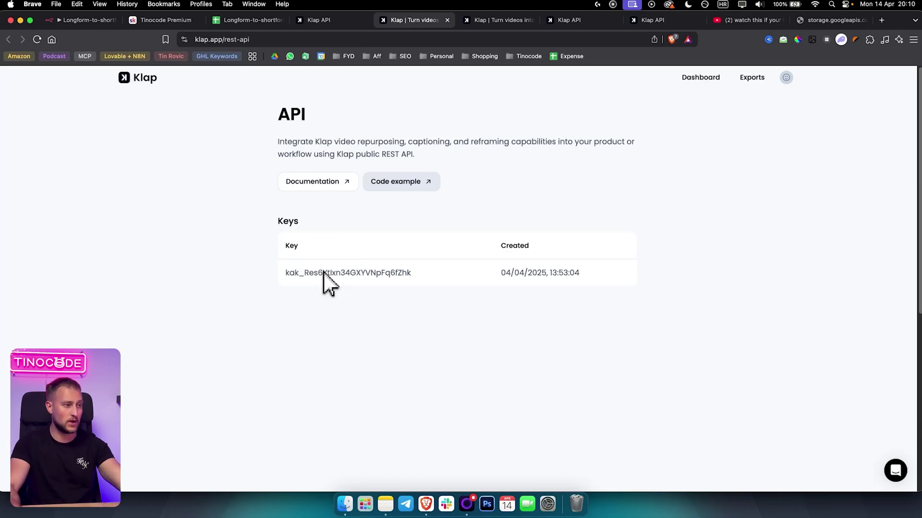
double_click(371, 272)
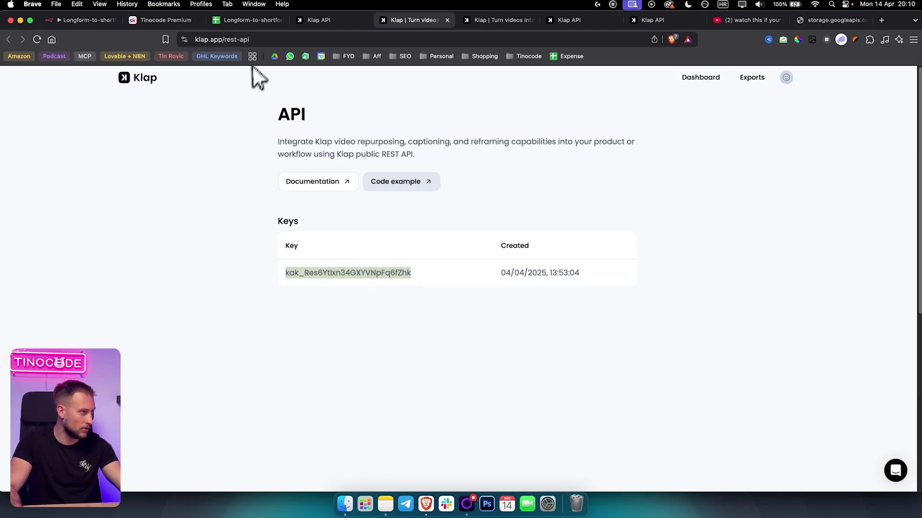
click(89, 20)
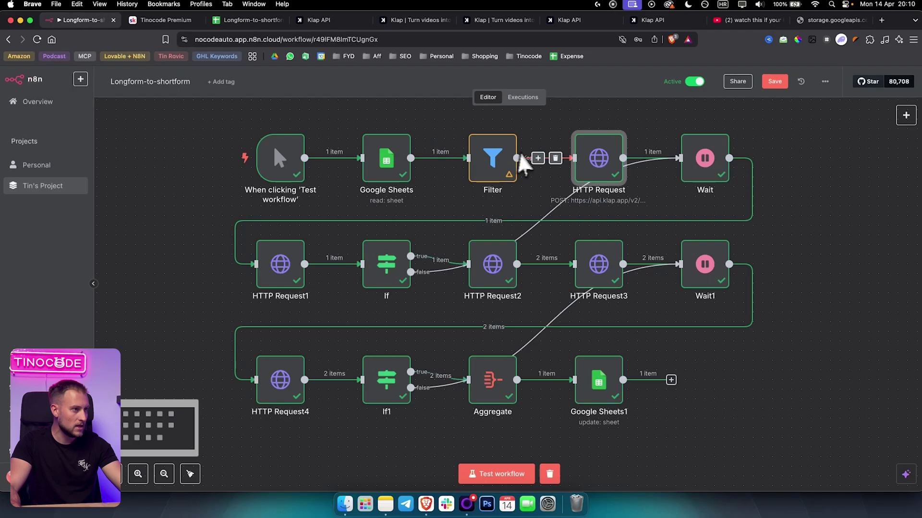
Open the HTTP Request node and review its Klap video-to-shorts request URL.
double_click(606, 165)
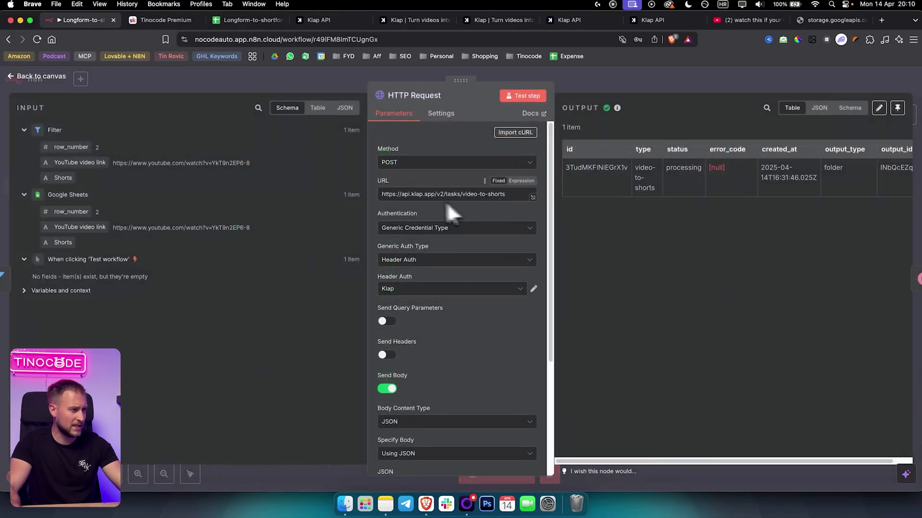
drag(382, 192, 493, 192)
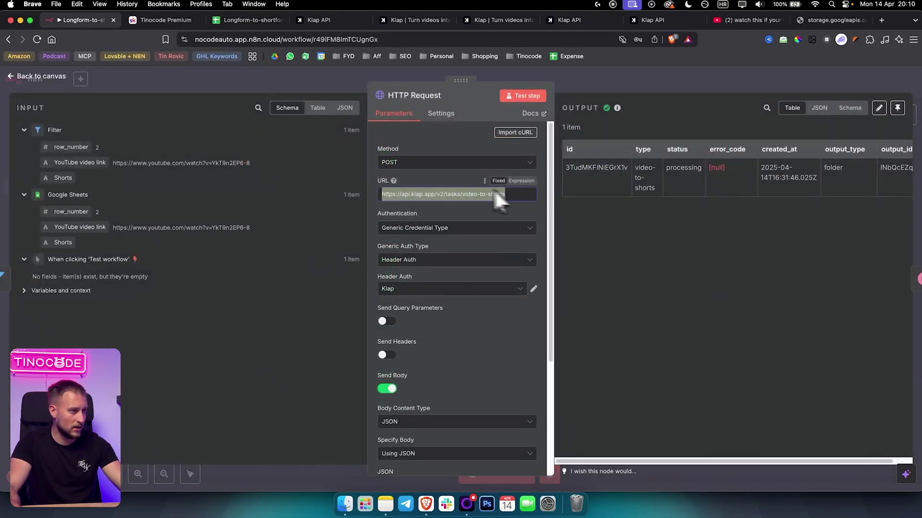
click(424, 194)
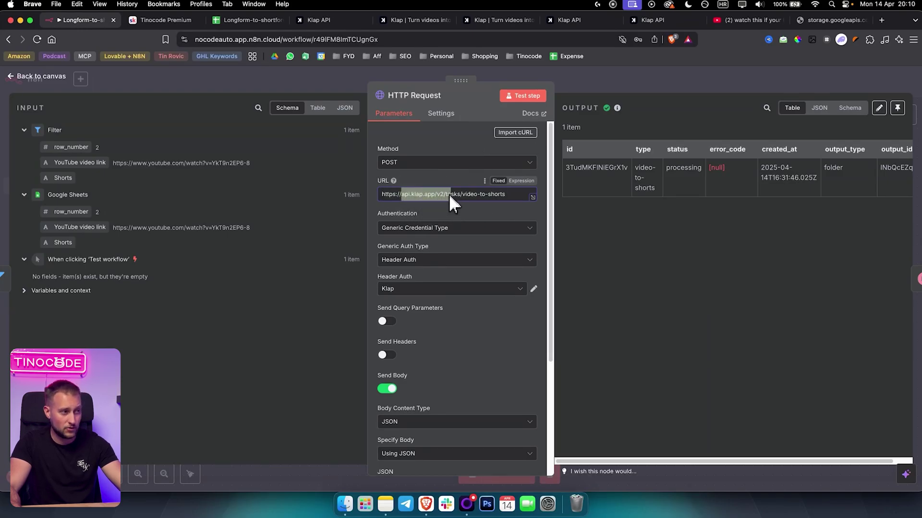
click(508, 192)
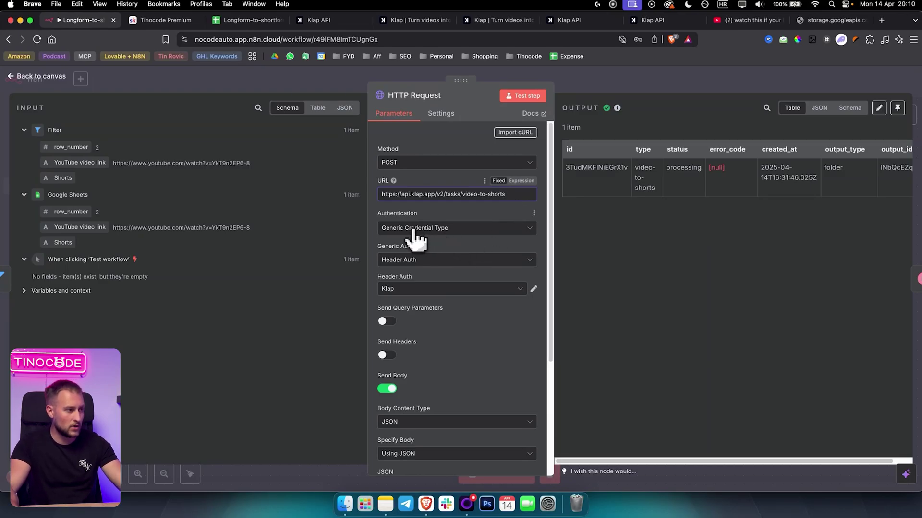
Keep Generic Credential Type authentication with Header Auth, and open the Klap credential.
click(453, 229)
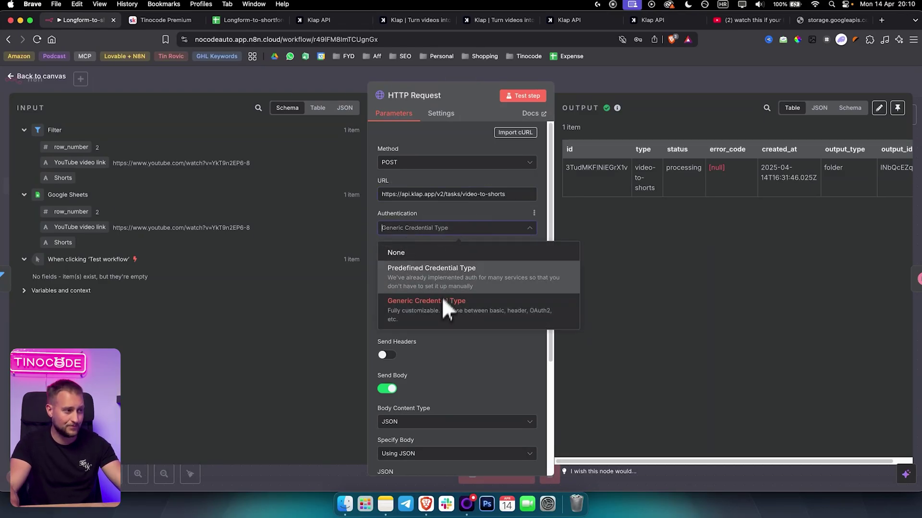
click(451, 226)
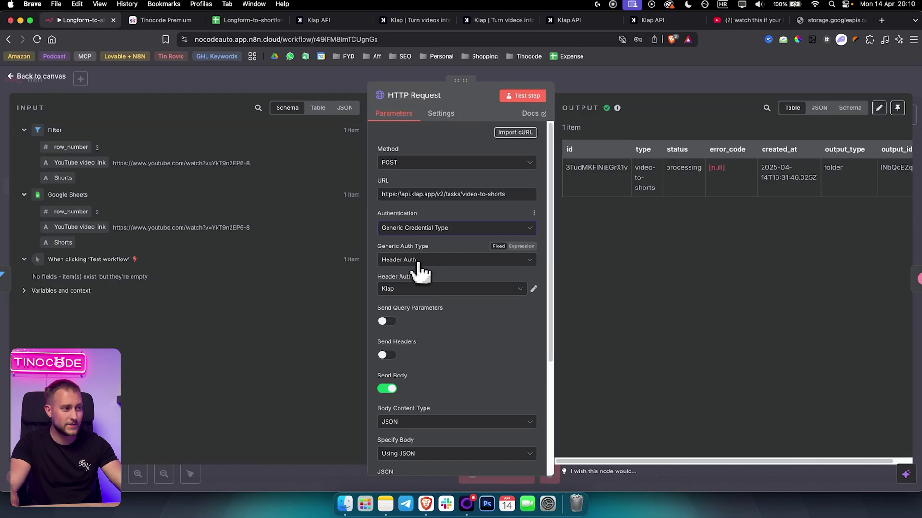
click(411, 262)
click(410, 262)
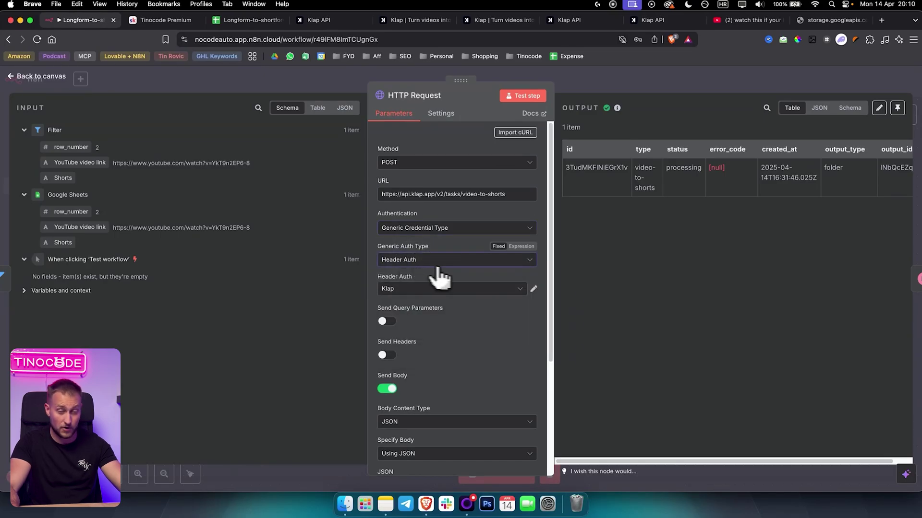
click(533, 289)
Paste the copied API key into the Klap credential's Value, keeping the Authorization header name.
click(333, 224)
drag(334, 227, 274, 226)
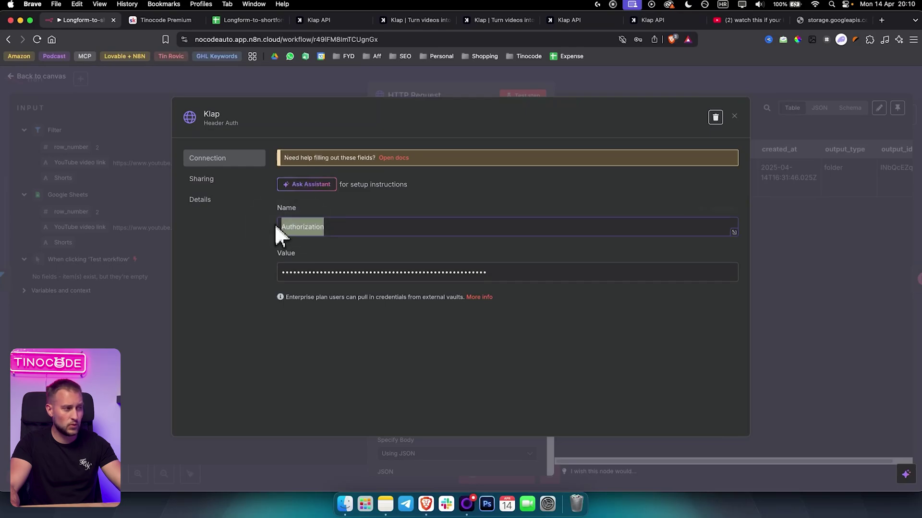
click(334, 229)
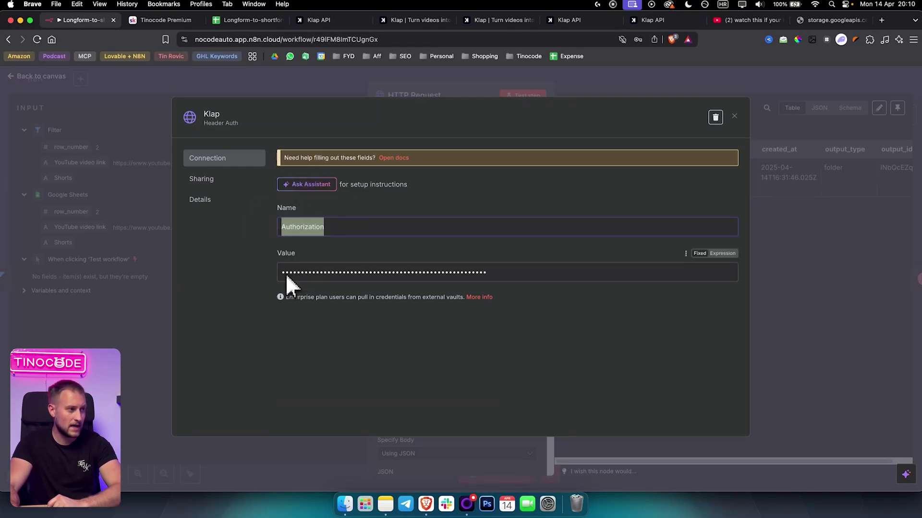
drag(285, 274, 482, 272)
key(super+v)
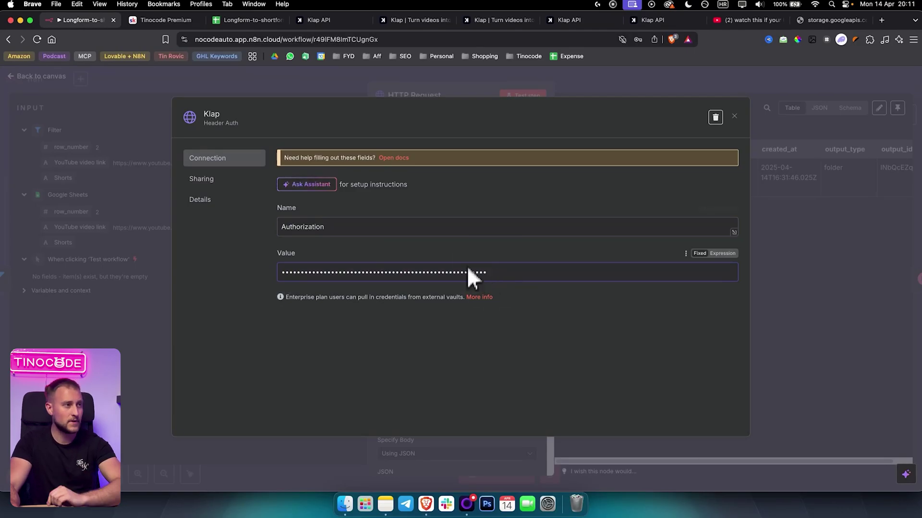
Cross-check the key against Klap's API keys page, then bring up the Klap API docs.
click(409, 27)
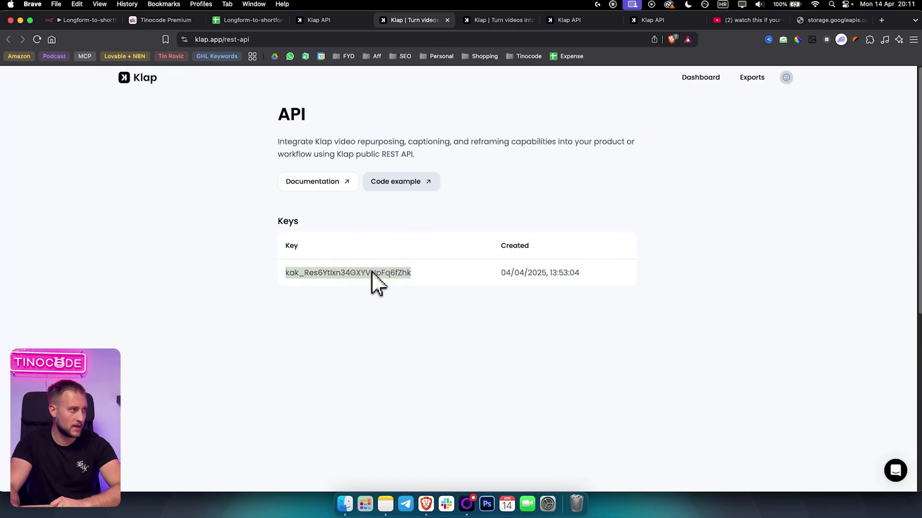
click(91, 20)
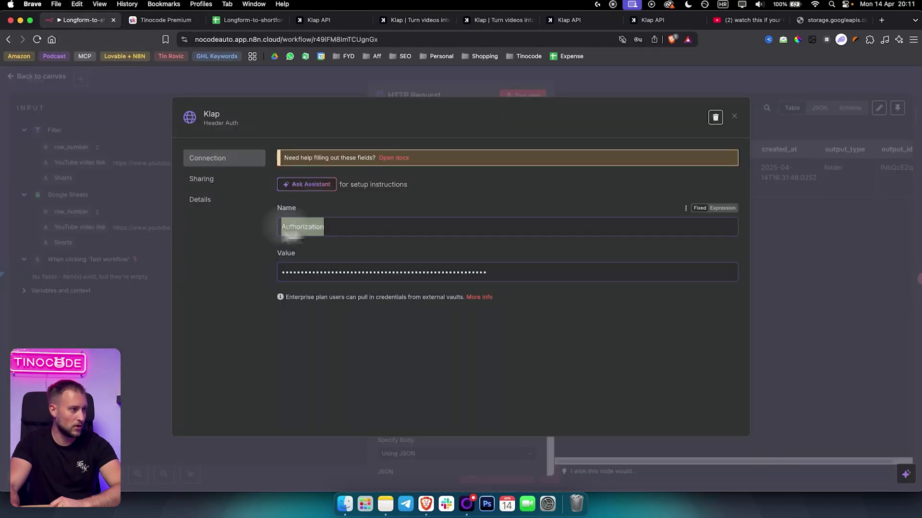
drag(501, 278, 160, 270)
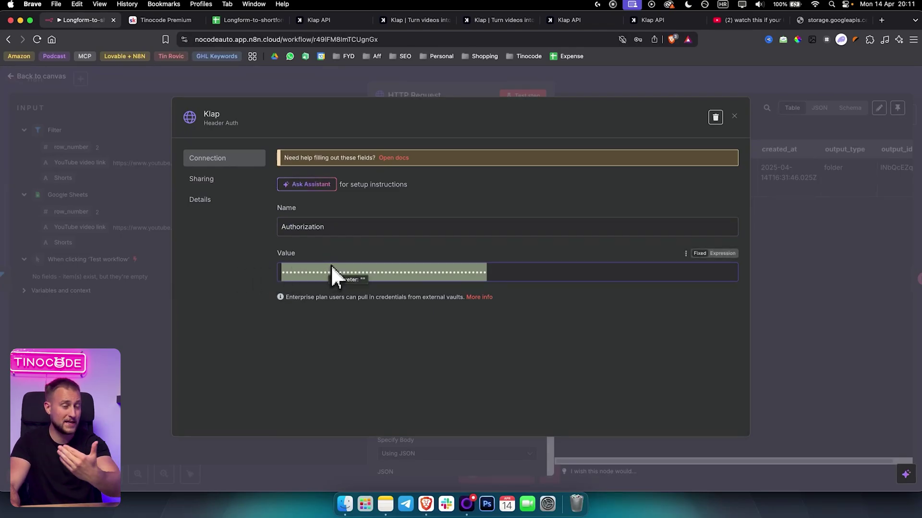
click(418, 24)
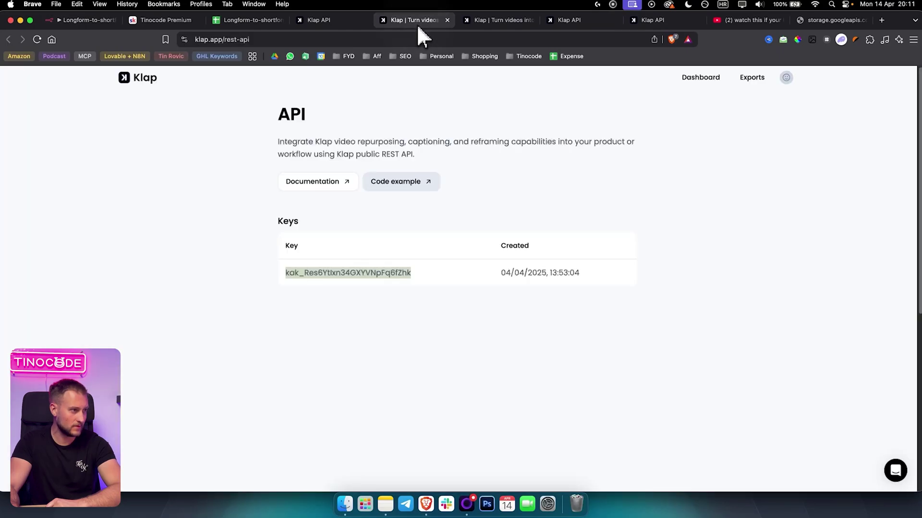
click(484, 22)
click(576, 23)
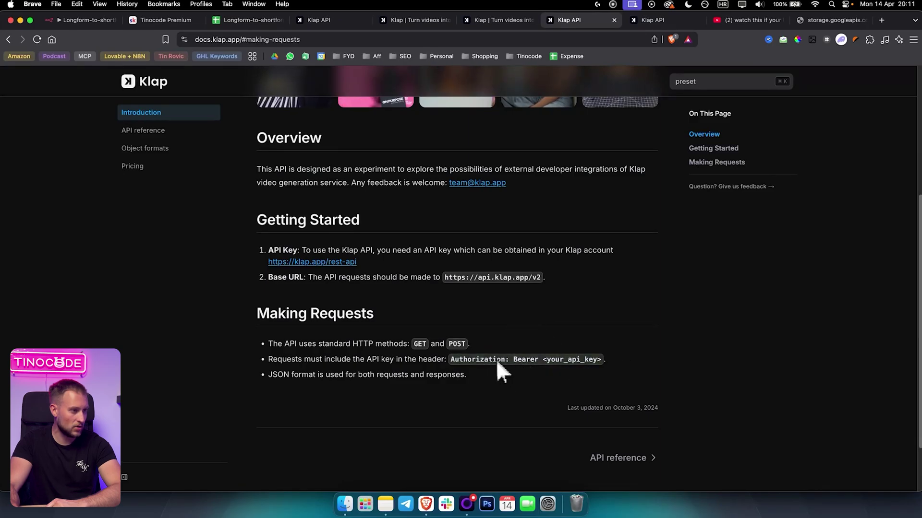
Highlight the 'Authorization: Bearer <your_api_key>' header rule in the Klap docs' Making Requests section.
drag(514, 360, 616, 360)
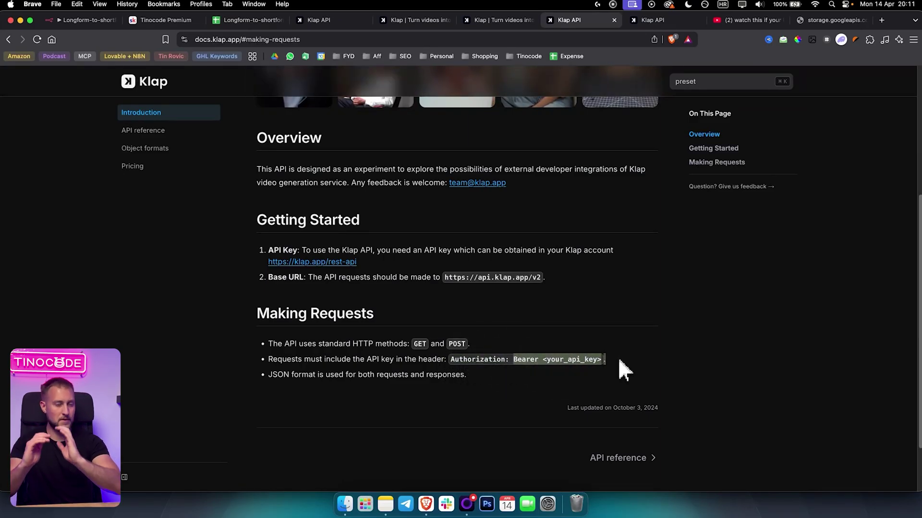
Close the Klap credential and expand the HTTP Request JSON body (YouTube link, 2 clips, 720×1280) in the expression editor.
click(90, 24)
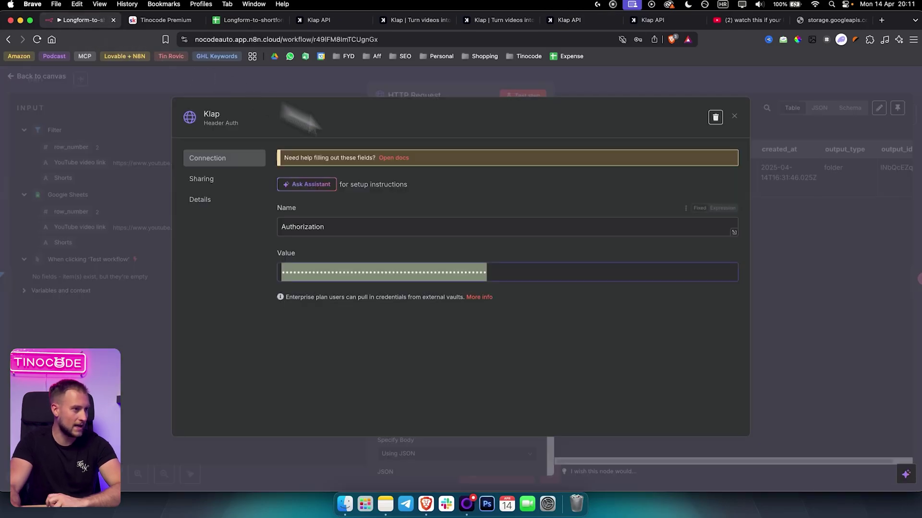
click(722, 127)
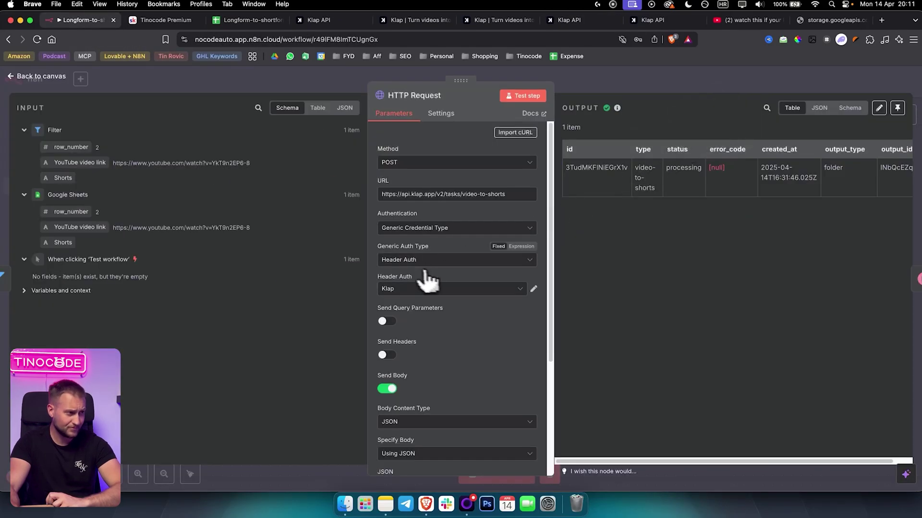
scroll(463, 323, down, 3)
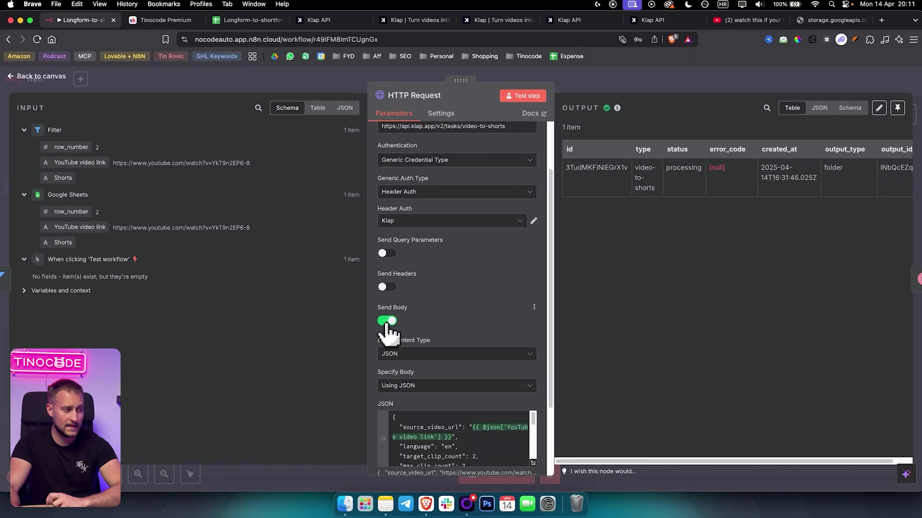
scroll(387, 331, down, 1)
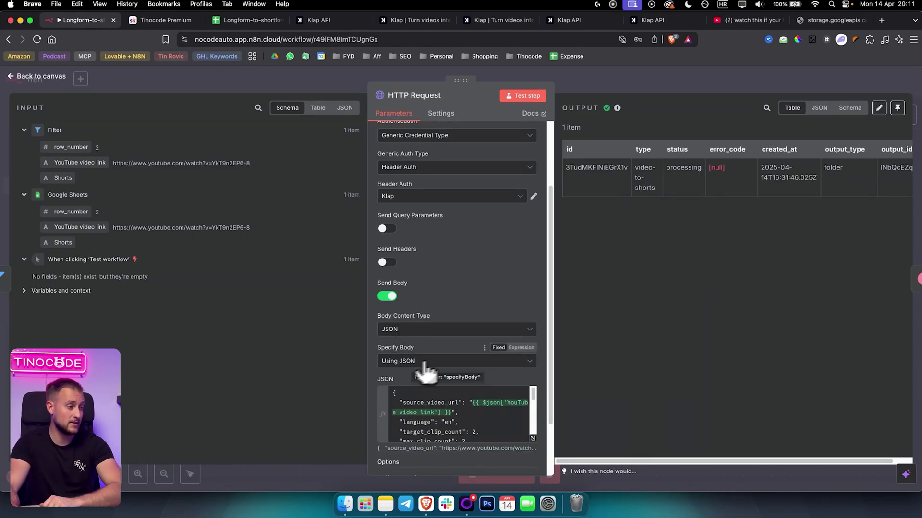
scroll(463, 317, down, 3)
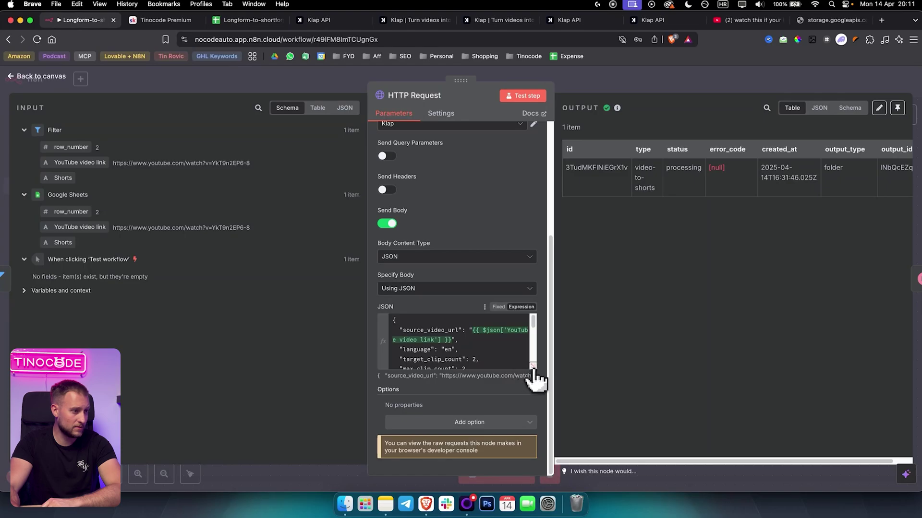
click(532, 367)
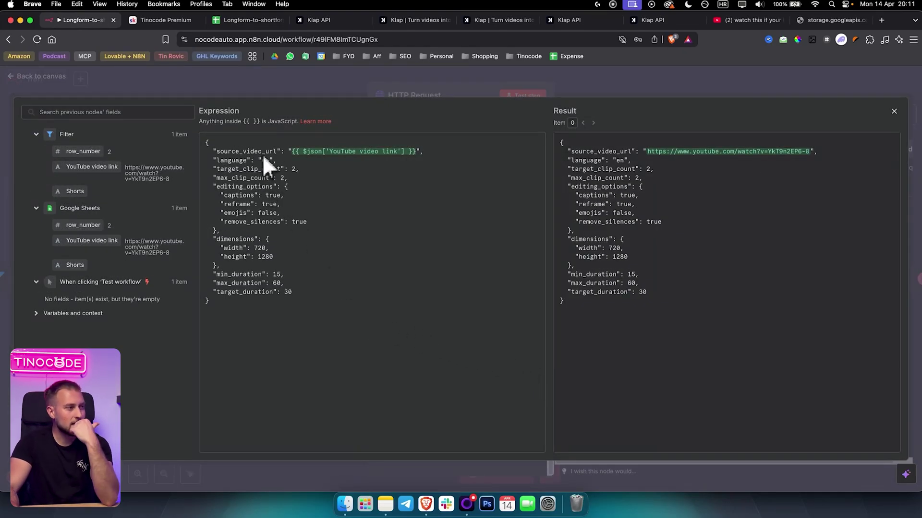
drag(246, 305, 183, 144)
click(235, 230)
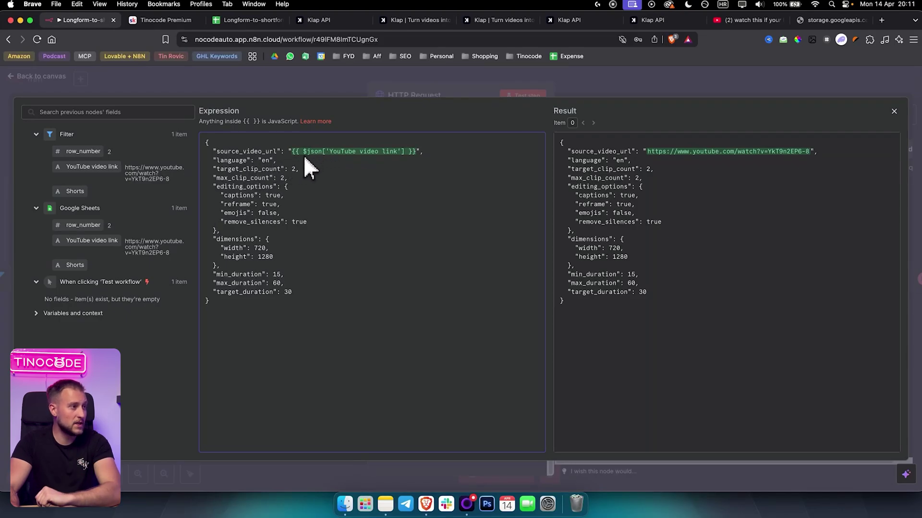
drag(293, 152, 416, 152)
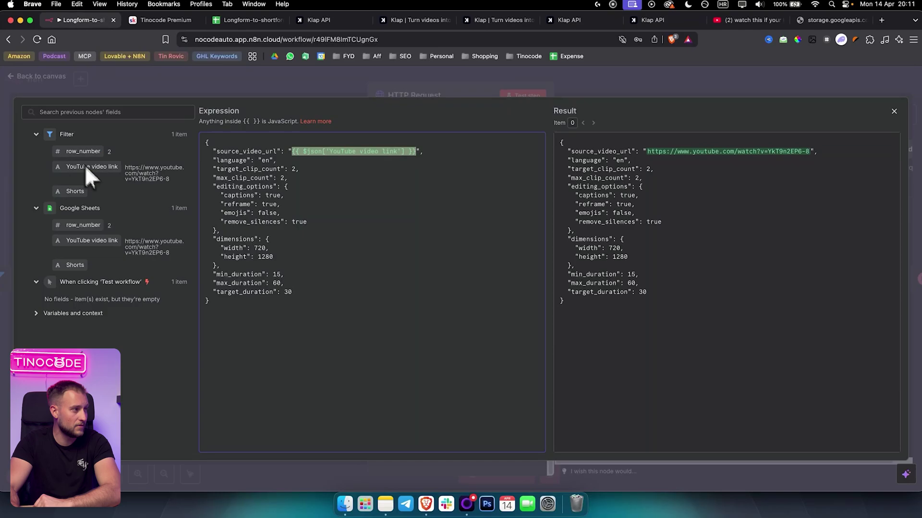
click(357, 151)
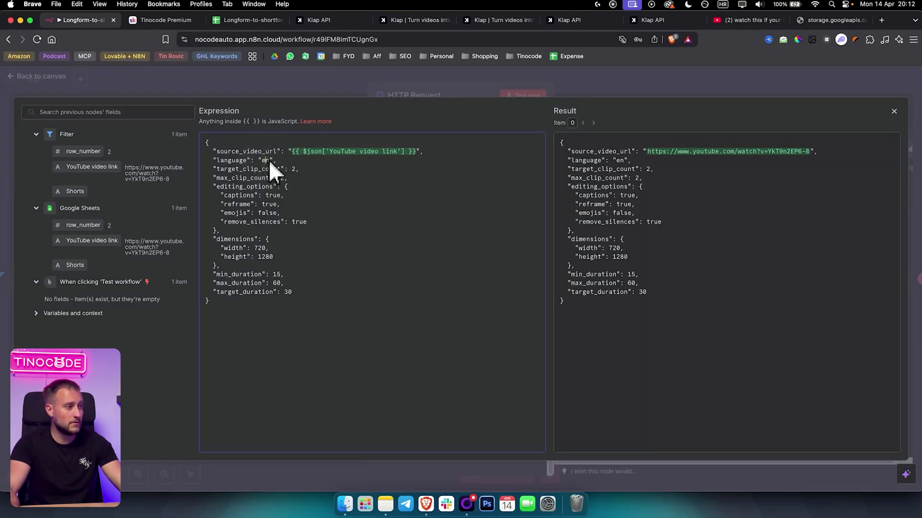
Search the Klap API docs for 'language' and open the Example Request Payload reference.
click(587, 21)
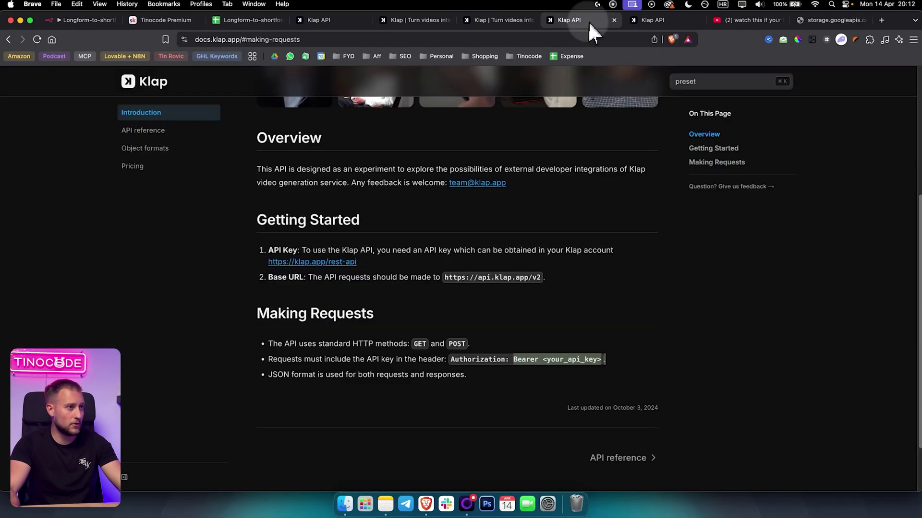
click(716, 86)
key(super+a)
text(language)
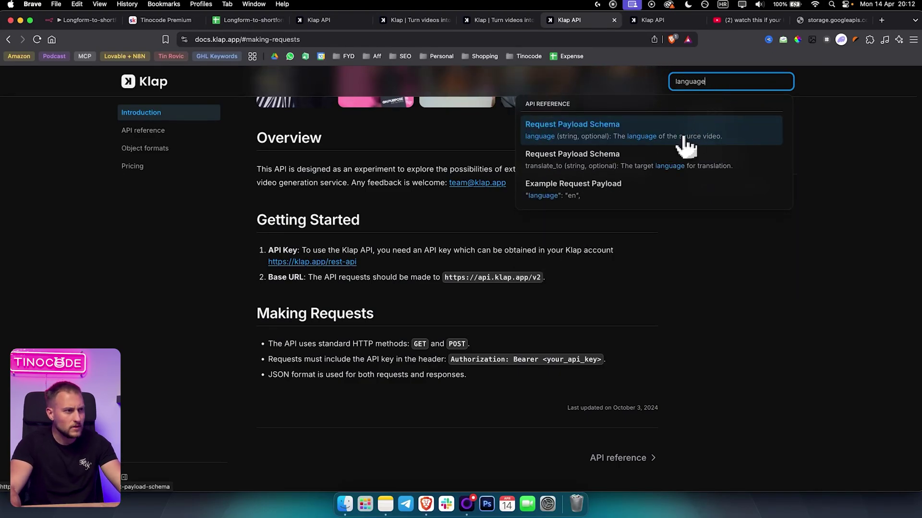
click(587, 203)
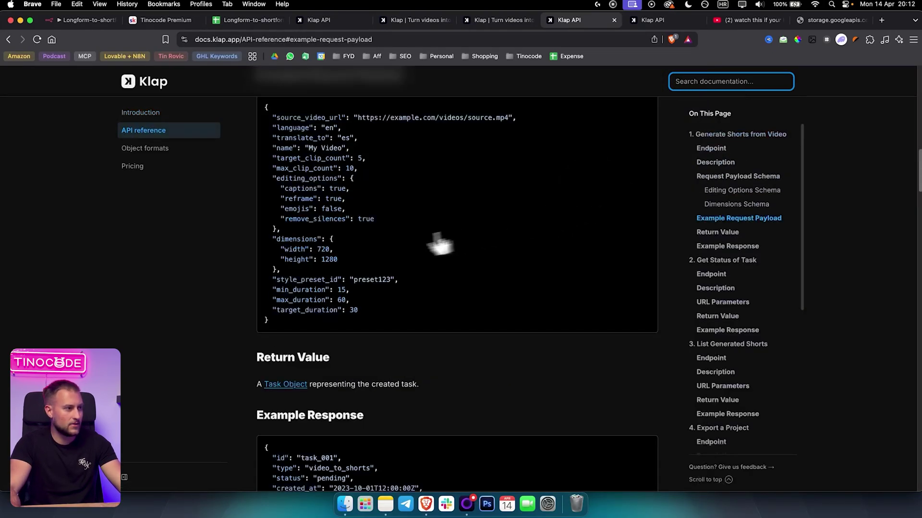
Highlight the translate_to language value in the example payload.
scroll(354, 308, up, 3)
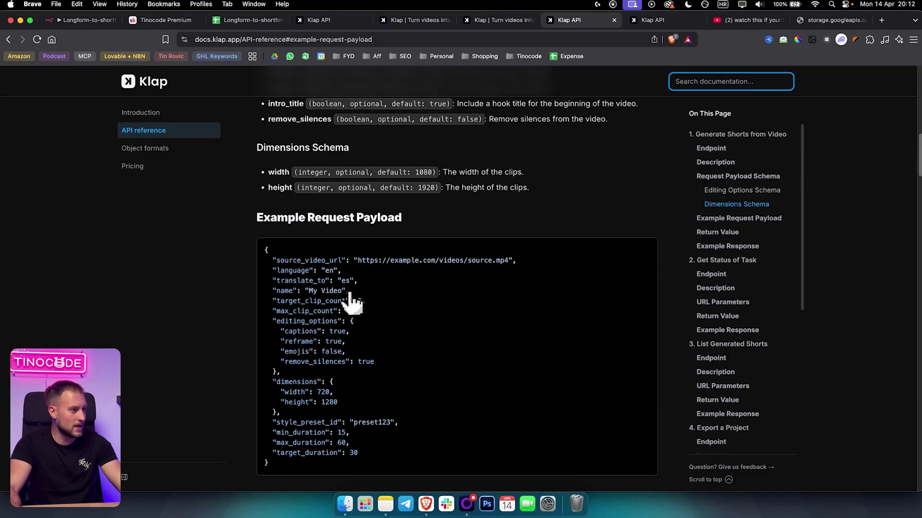
scroll(355, 307, down, 1)
click(347, 271)
drag(347, 267, 342, 264)
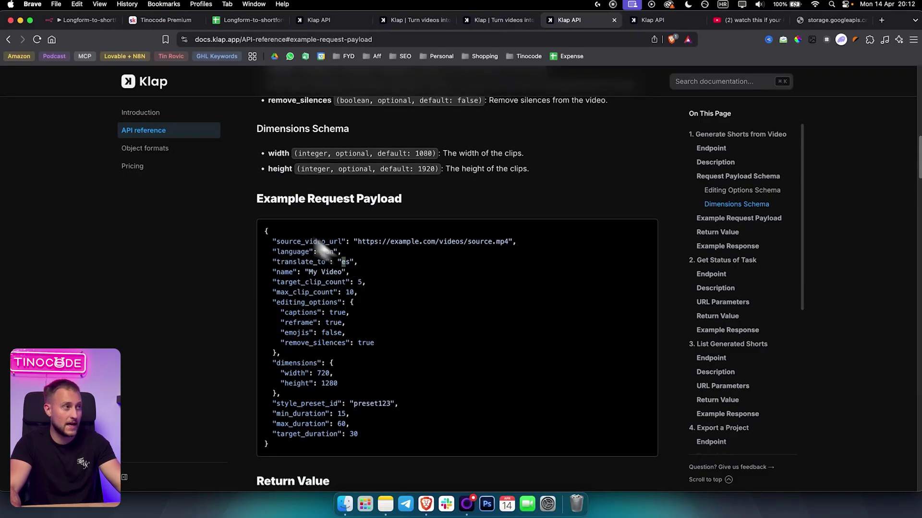
click(85, 21)
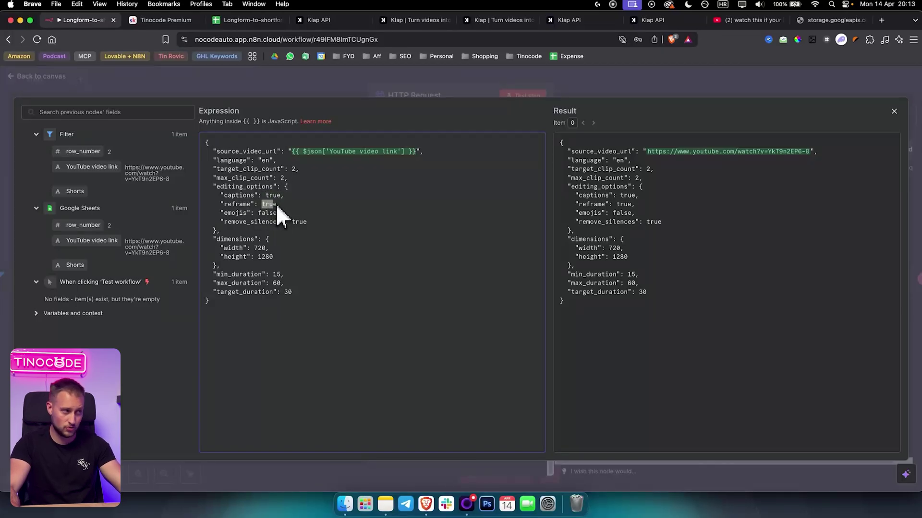
click(811, 19)
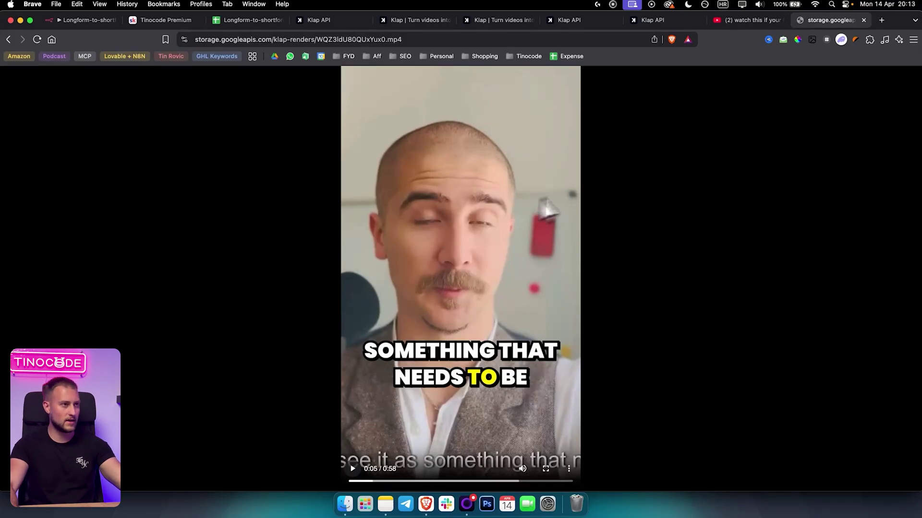
click(96, 22)
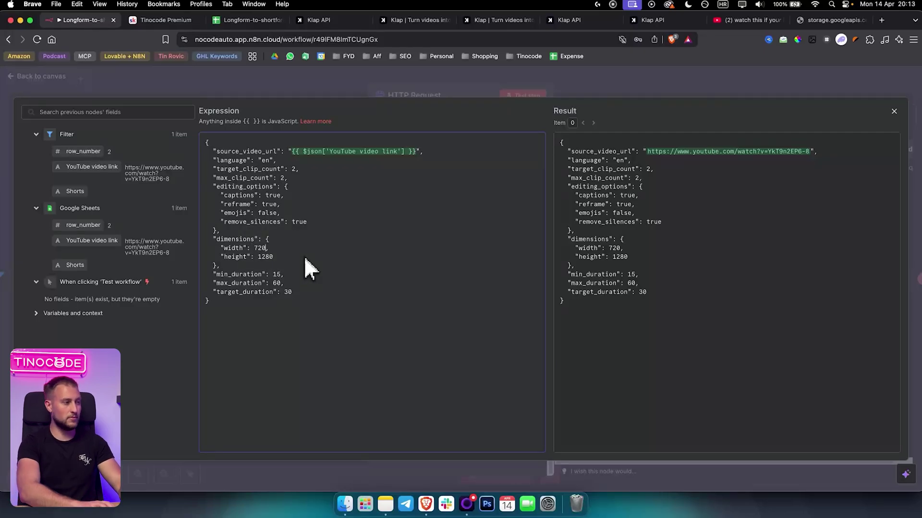
Change the request body width to 1080 and height to 1920, then close the expression editor.
key(BackSpace)
key(BackSpace)
key(BackSpace)
text(1080)
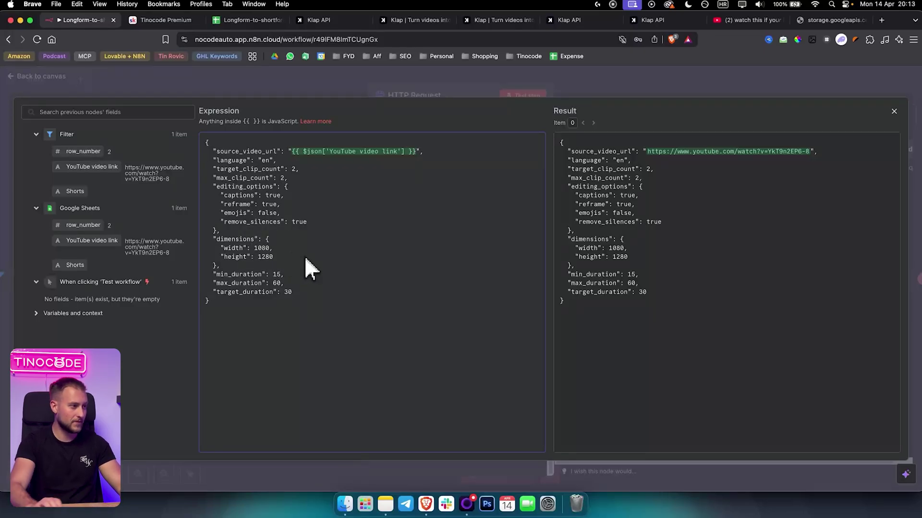
click(278, 259)
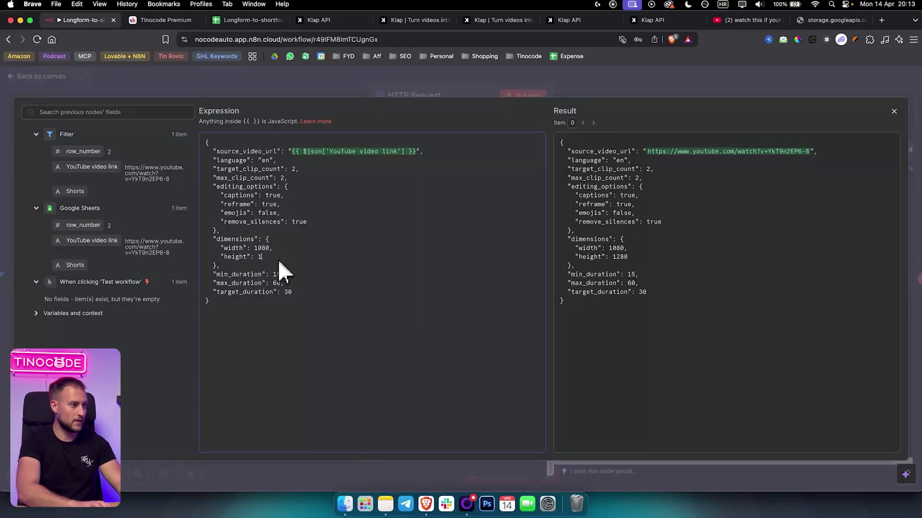
text(920)
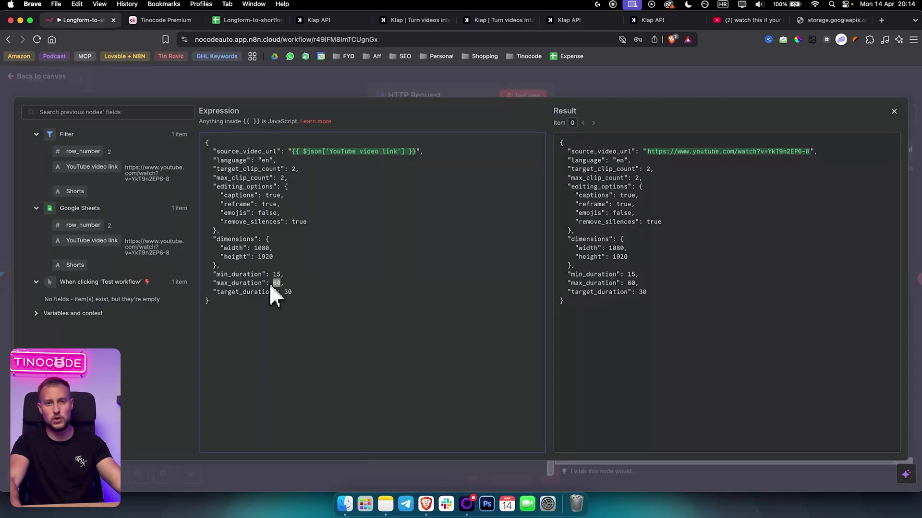
click(454, 87)
scroll(483, 240, up, 5)
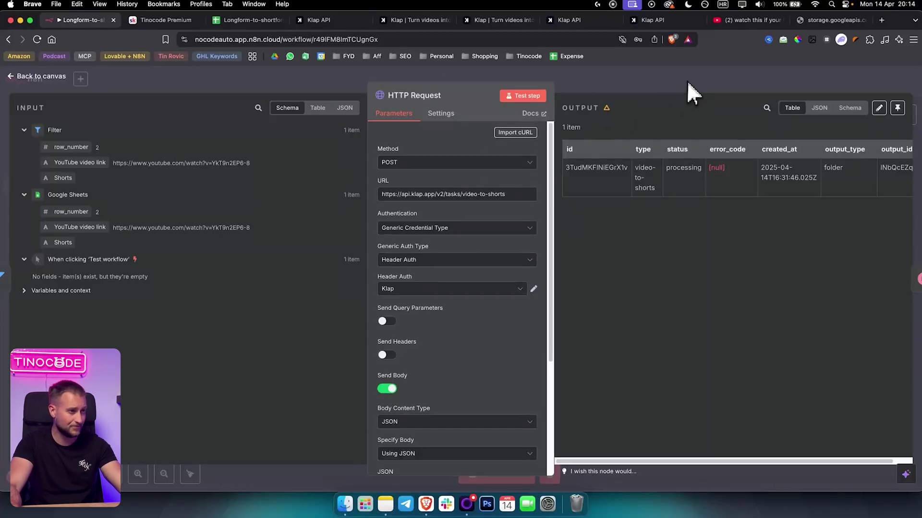
Close the HTTP Request panel and confirm the Wait node pauses for 5 minutes.
scroll(485, 256, down, 4)
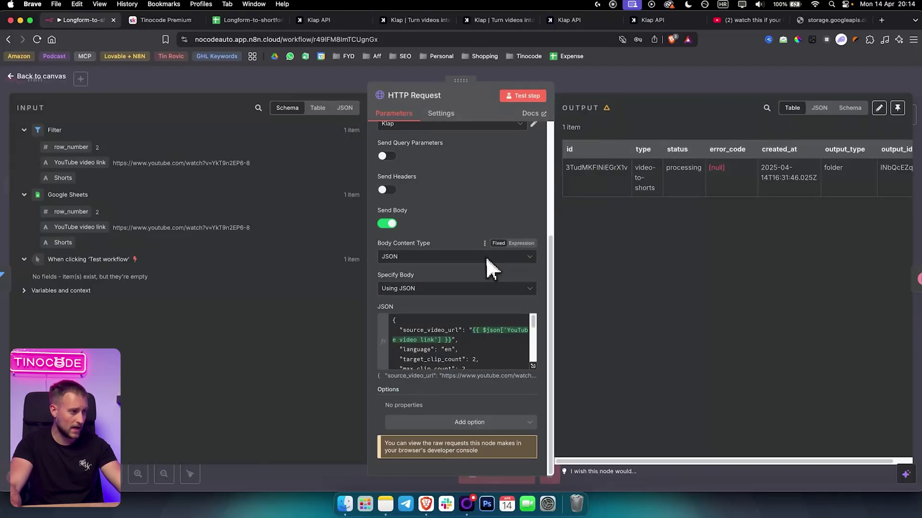
click(634, 76)
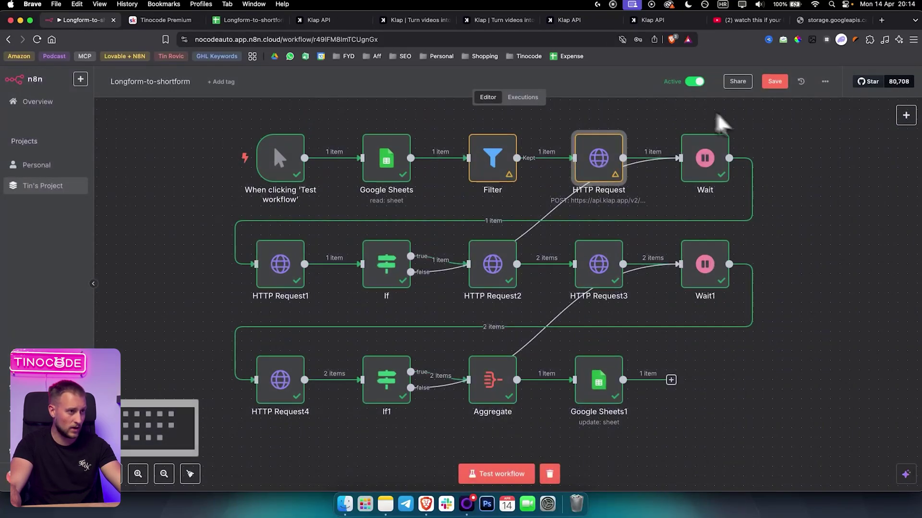
double_click(698, 162)
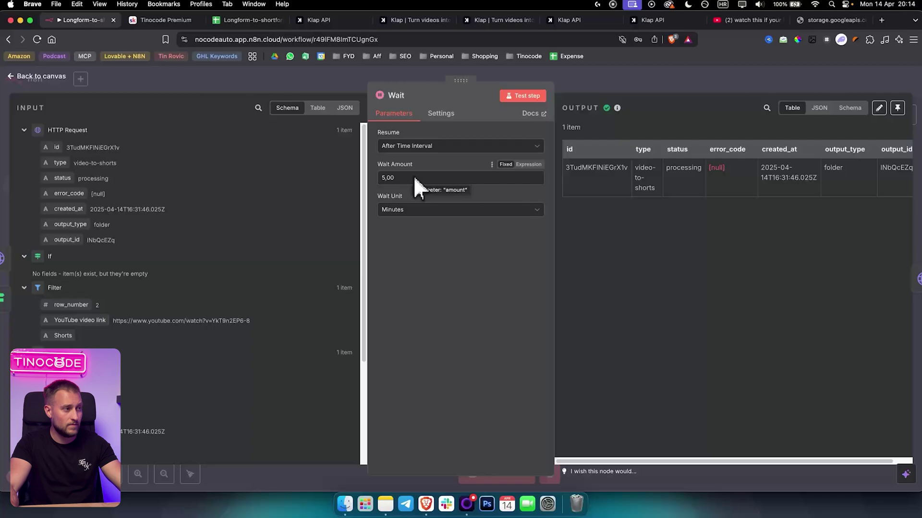
drag(413, 178, 364, 178)
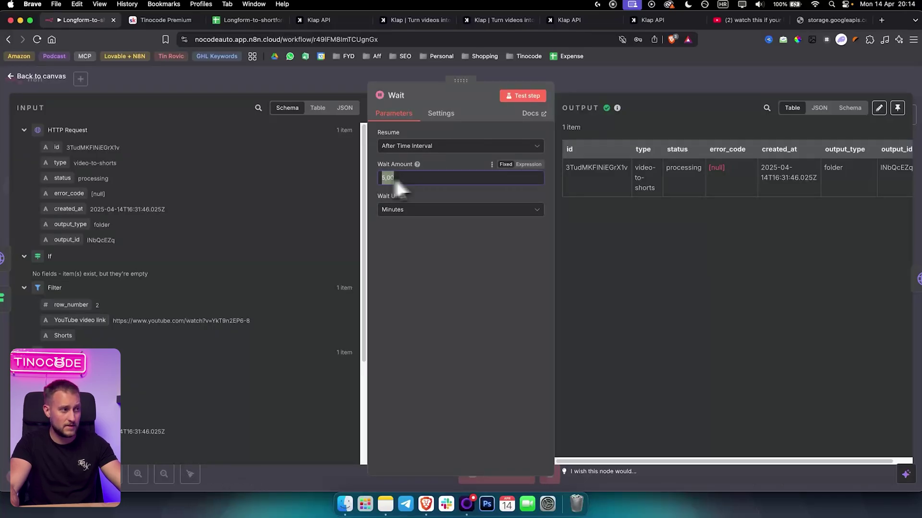
click(601, 82)
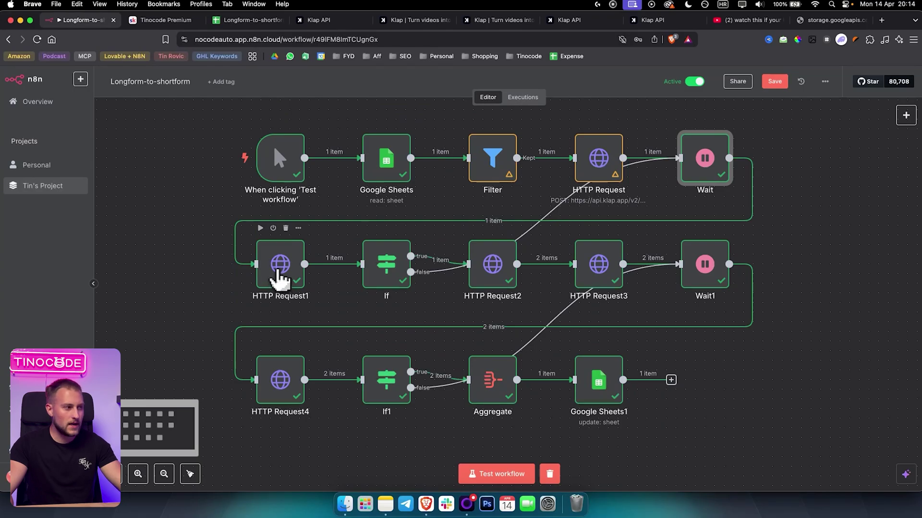
double_click(278, 272)
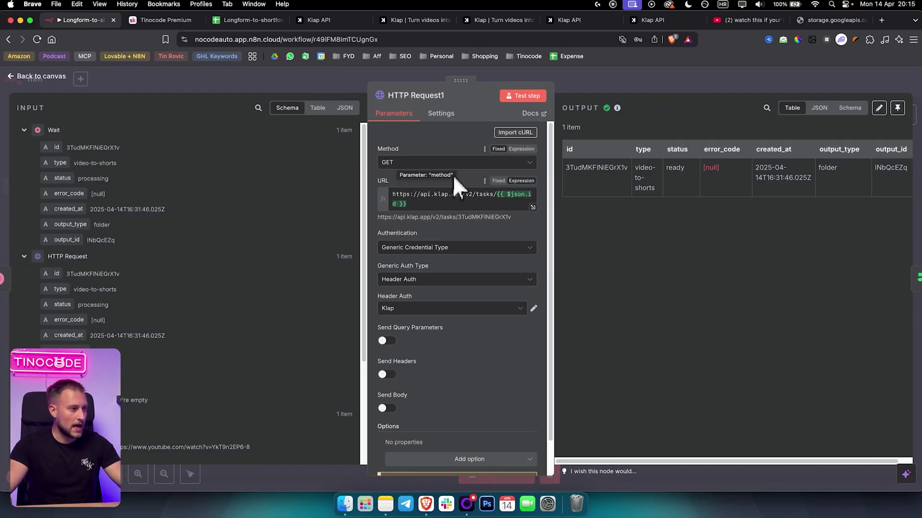
click(533, 211)
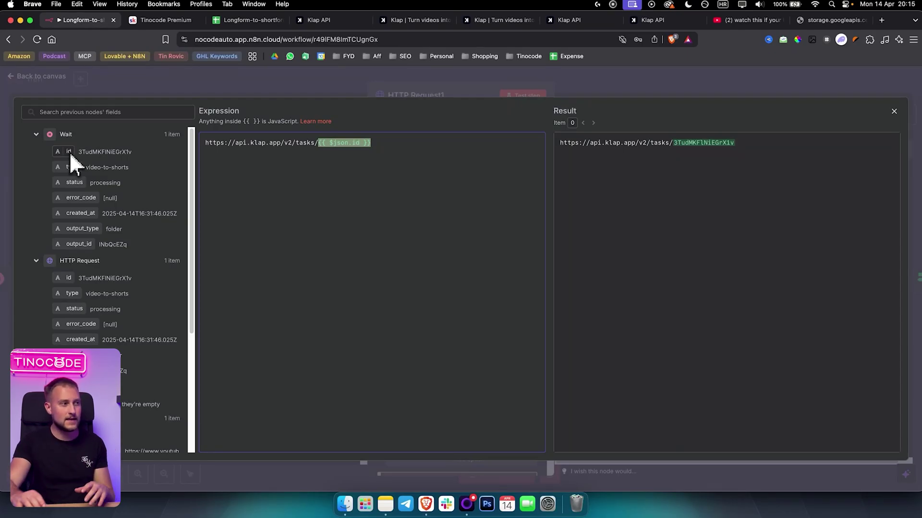
click(345, 150)
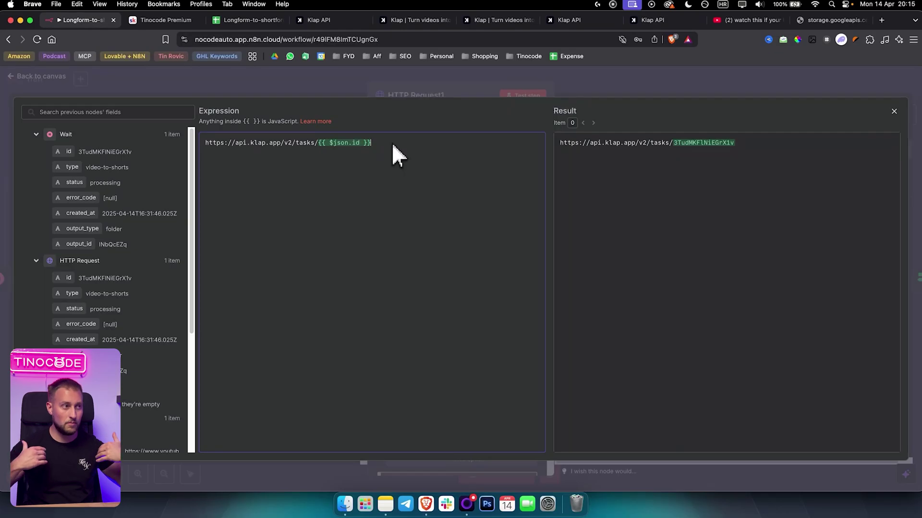
click(261, 20)
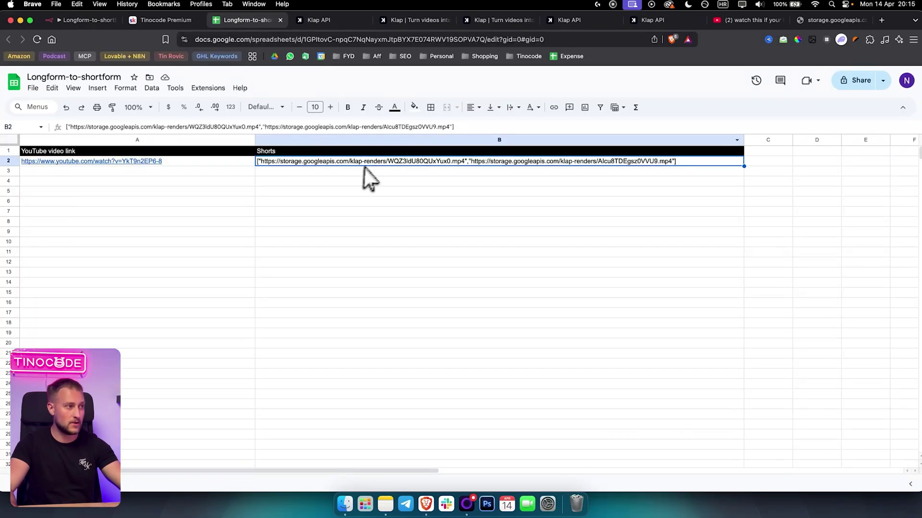
click(84, 20)
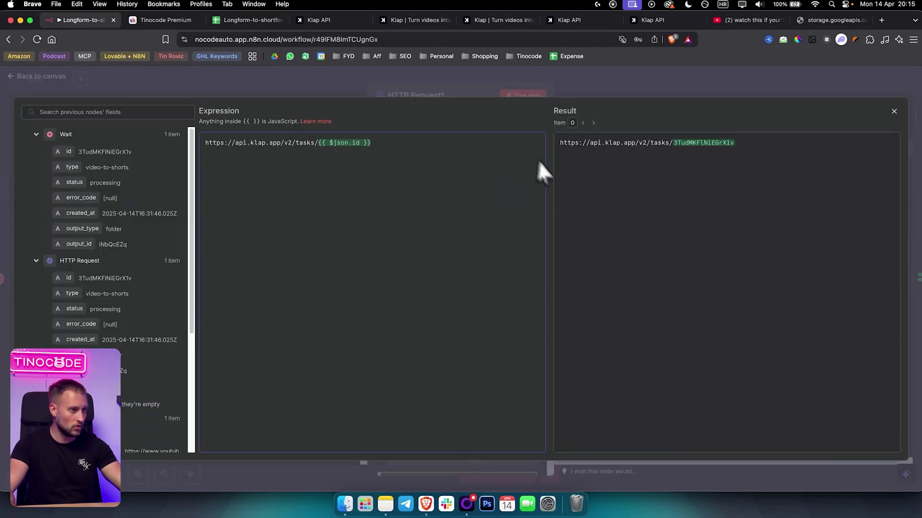
key(Escape)
drag(490, 207, 376, 194)
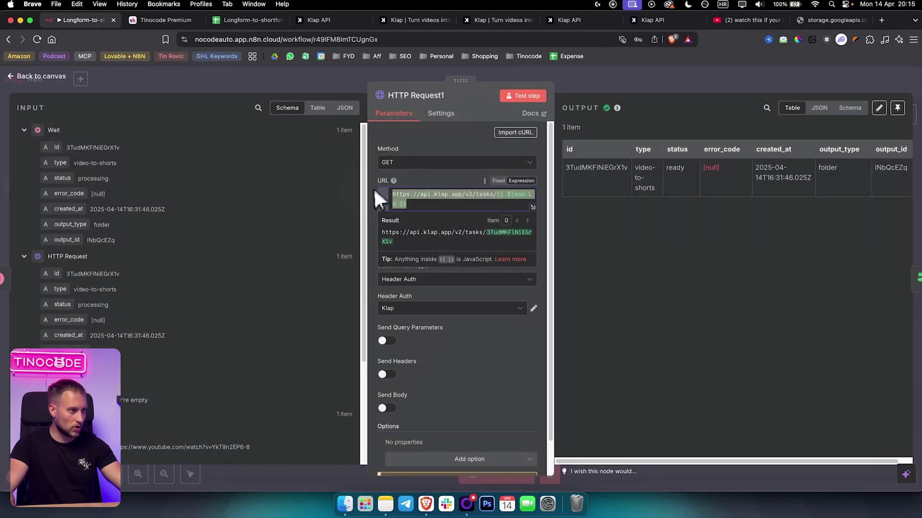
click(414, 182)
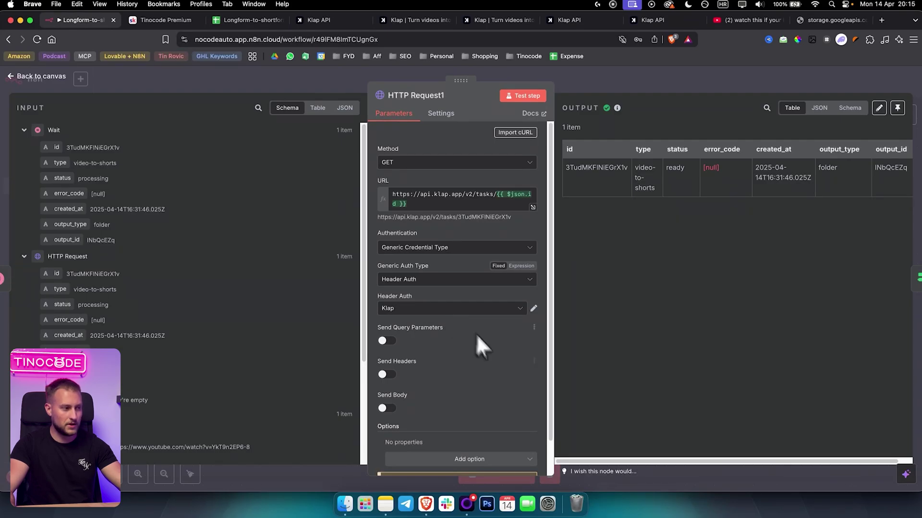
scroll(480, 356, down, 2)
scroll(497, 356, up, 2)
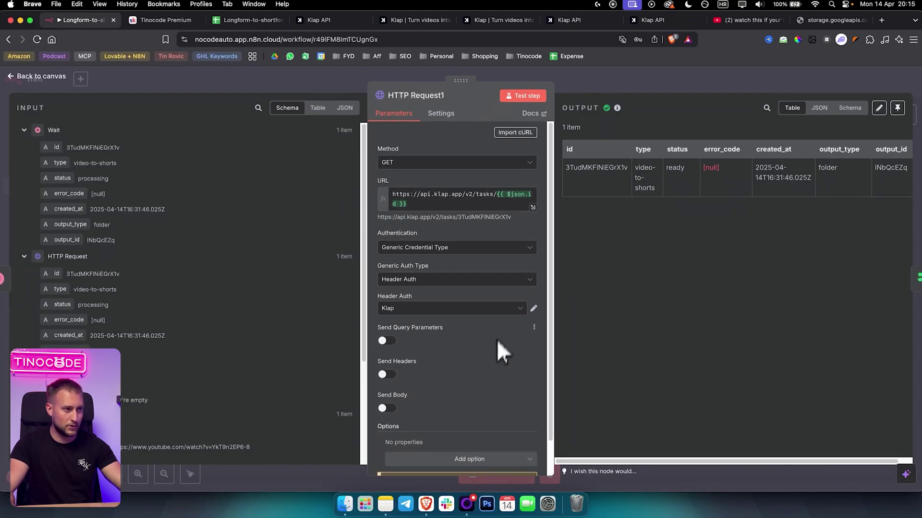
click(631, 87)
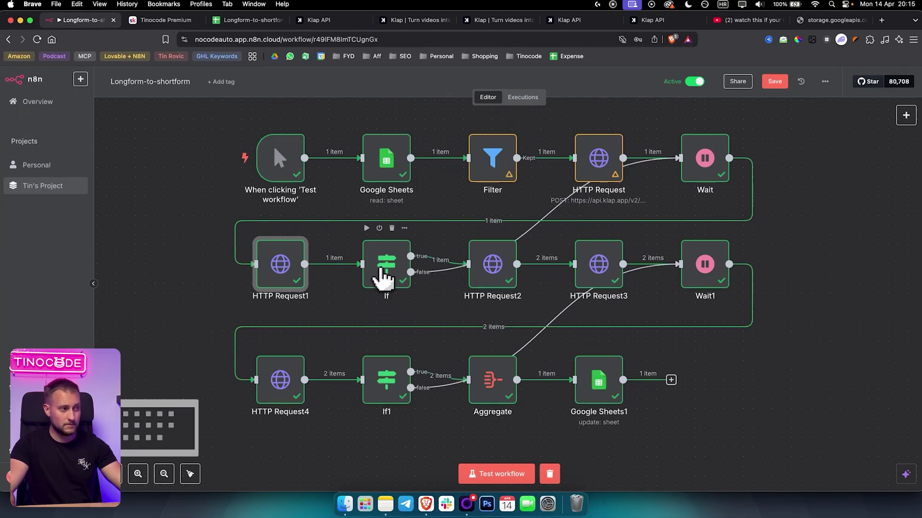
Open the If node, then search for an 'If' node and dismiss it without adding anything.
double_click(384, 278)
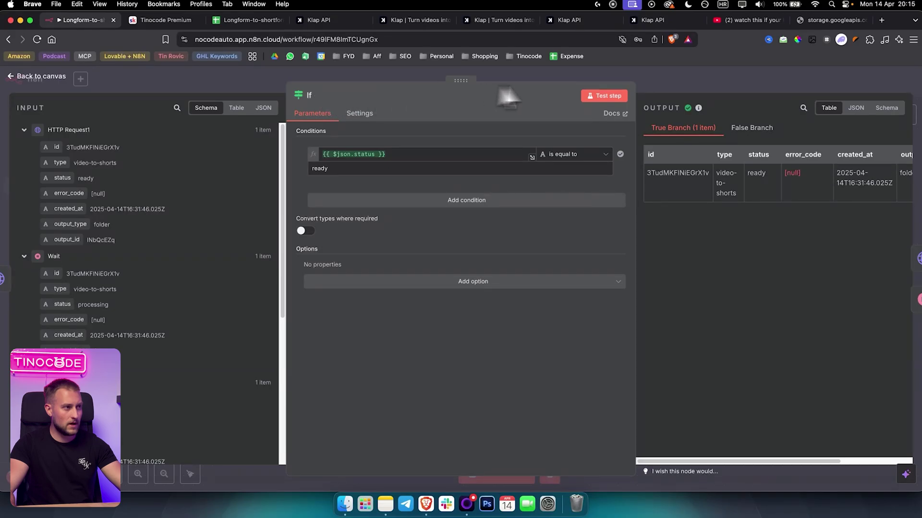
click(698, 86)
click(905, 115)
text(If)
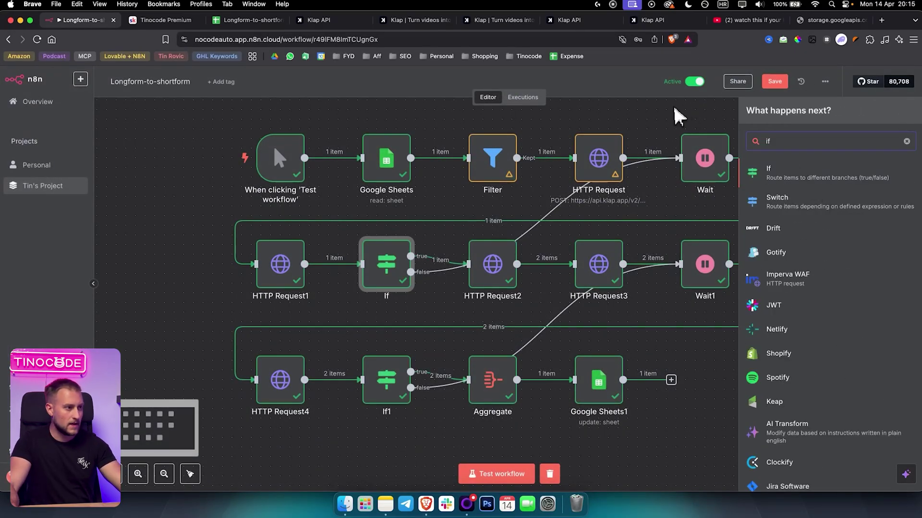
click(674, 119)
Clear the If condition's value and map the input status field into it, comparing against ready.
double_click(384, 281)
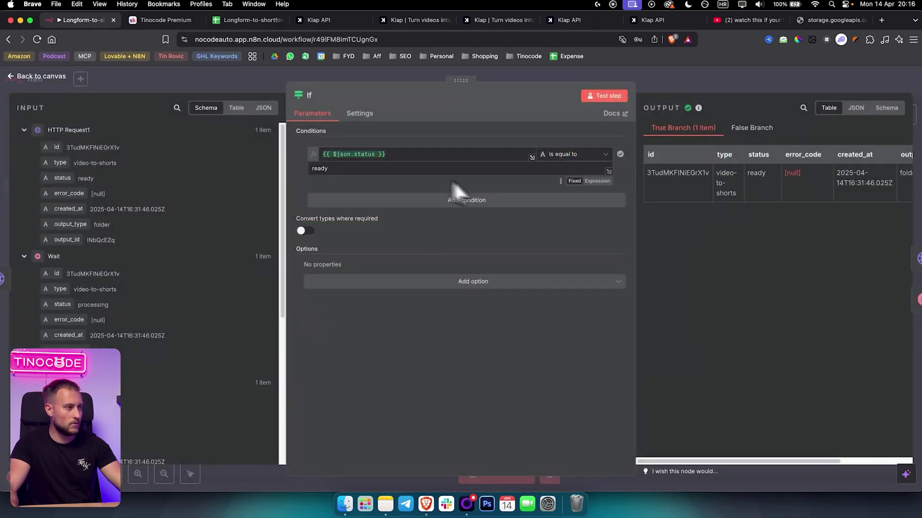
click(381, 154)
drag(384, 154, 336, 156)
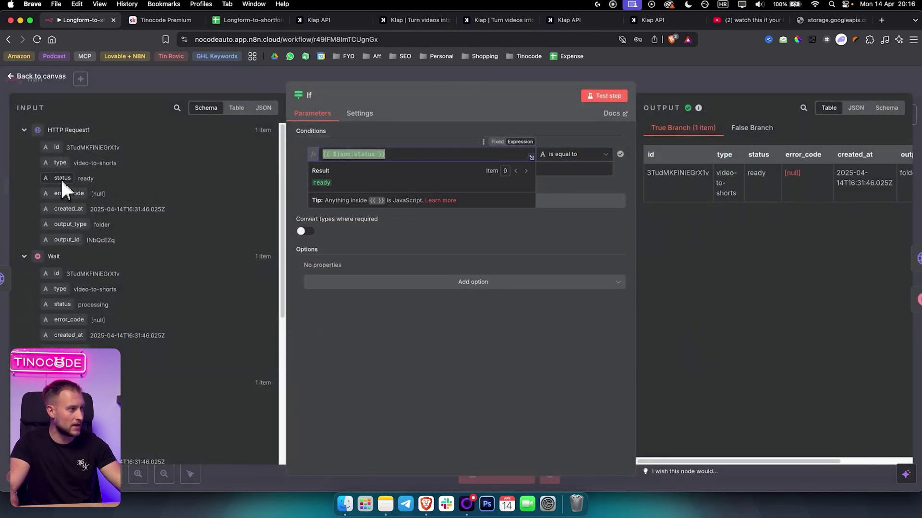
drag(60, 178, 292, 165)
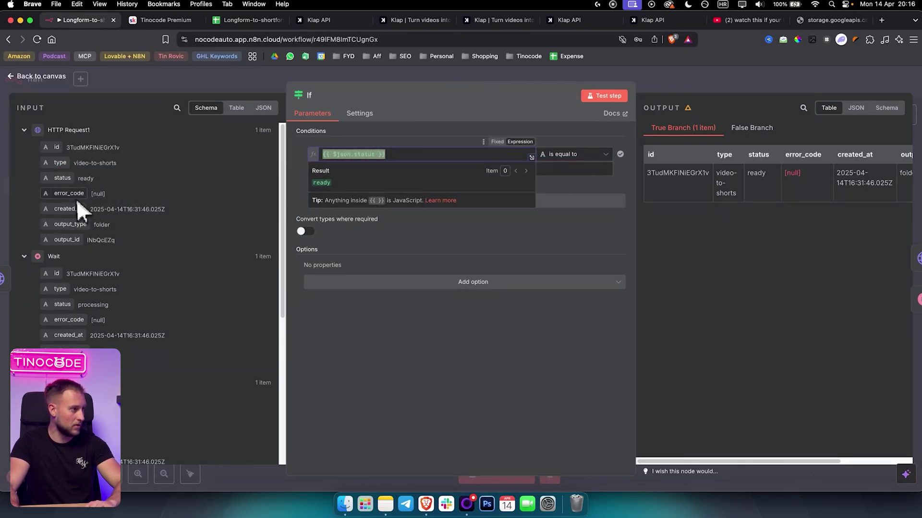
key(BackSpace)
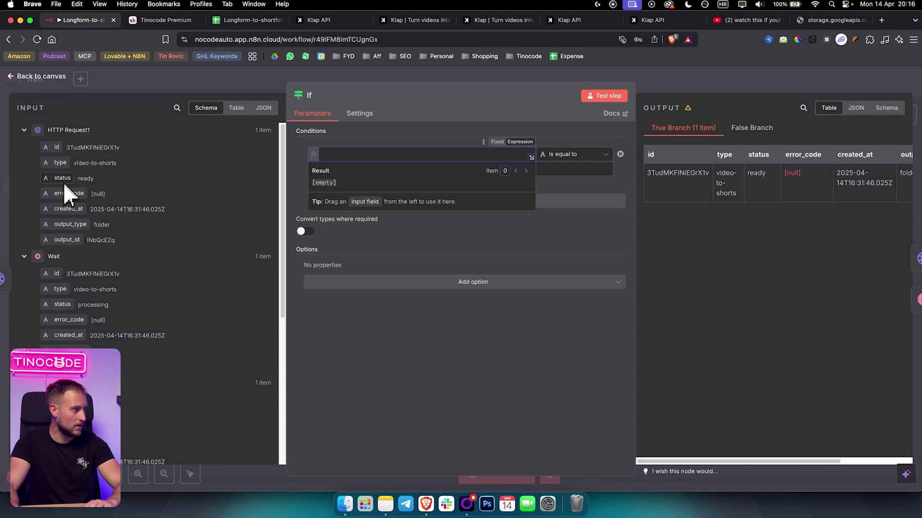
drag(62, 182, 345, 154)
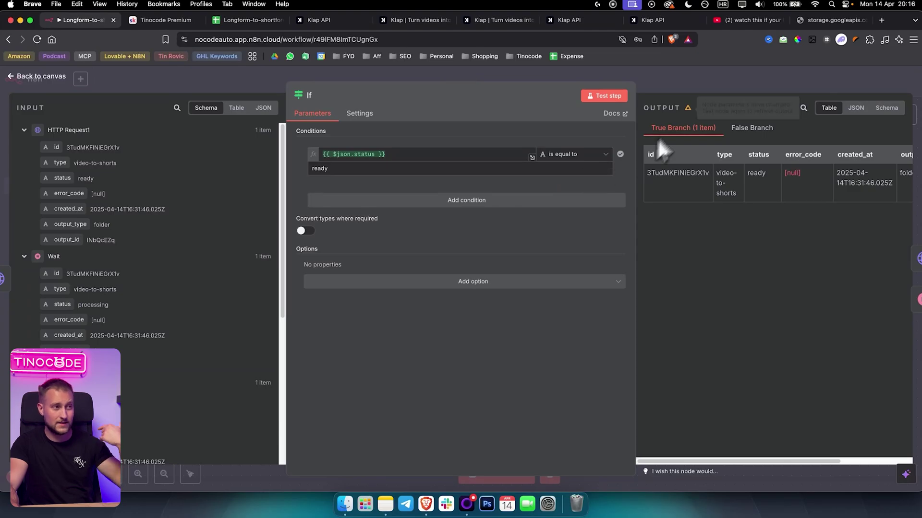
click(689, 89)
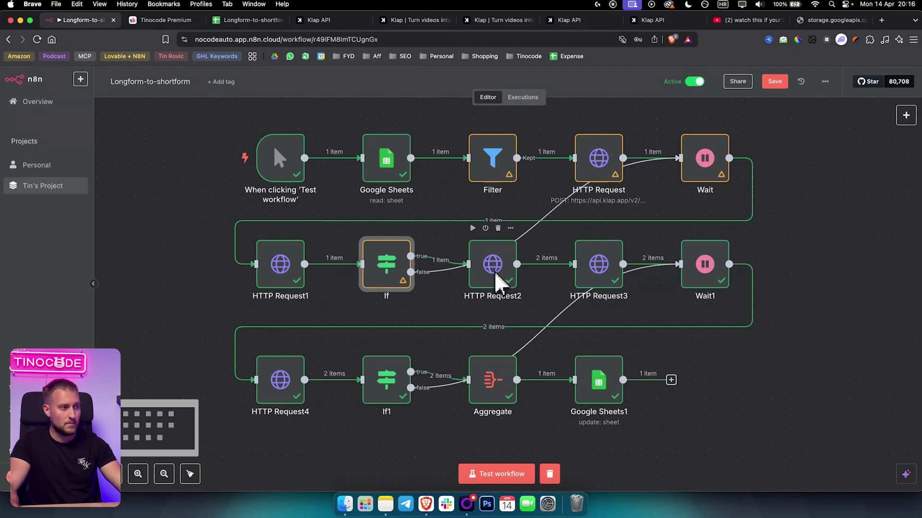
mouse_move(421, 281)
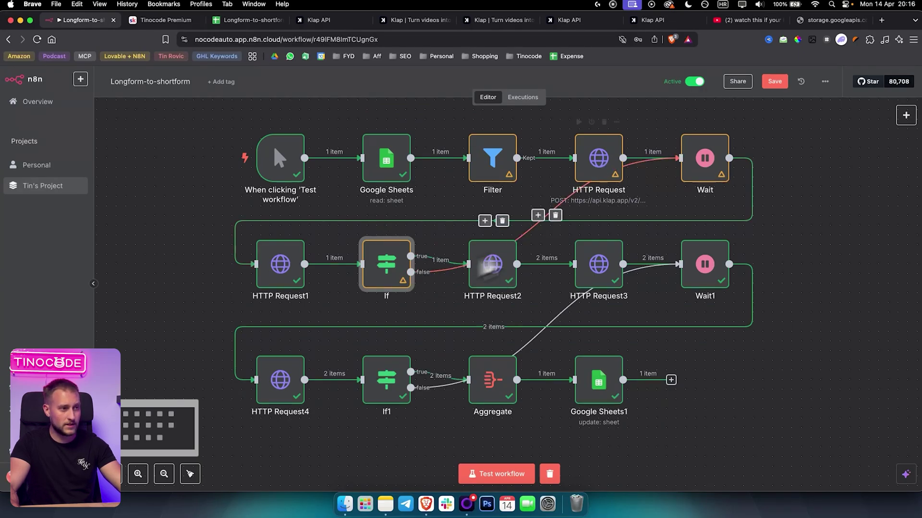
mouse_move(690, 168)
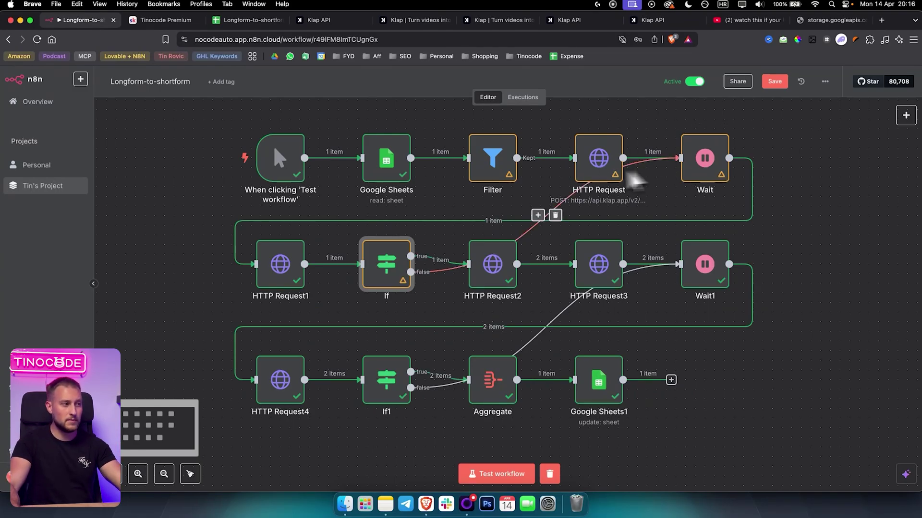
mouse_move(398, 269)
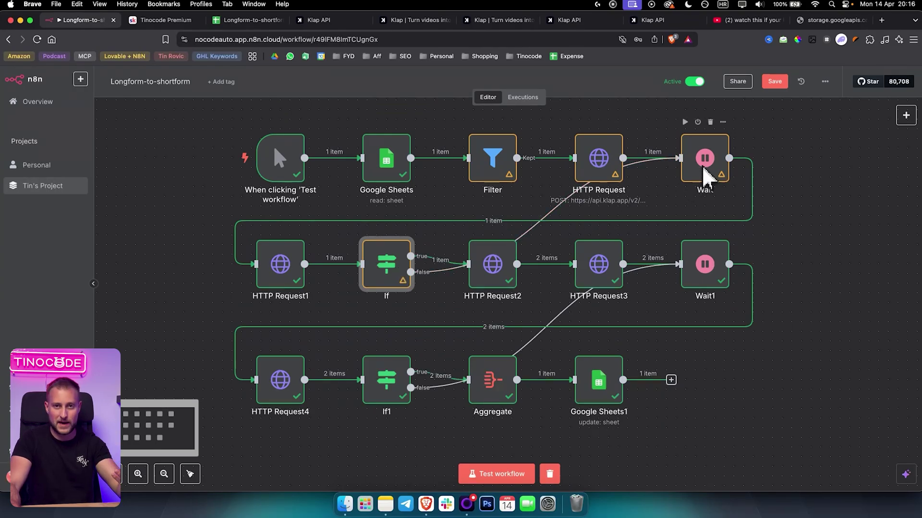
mouse_move(480, 274)
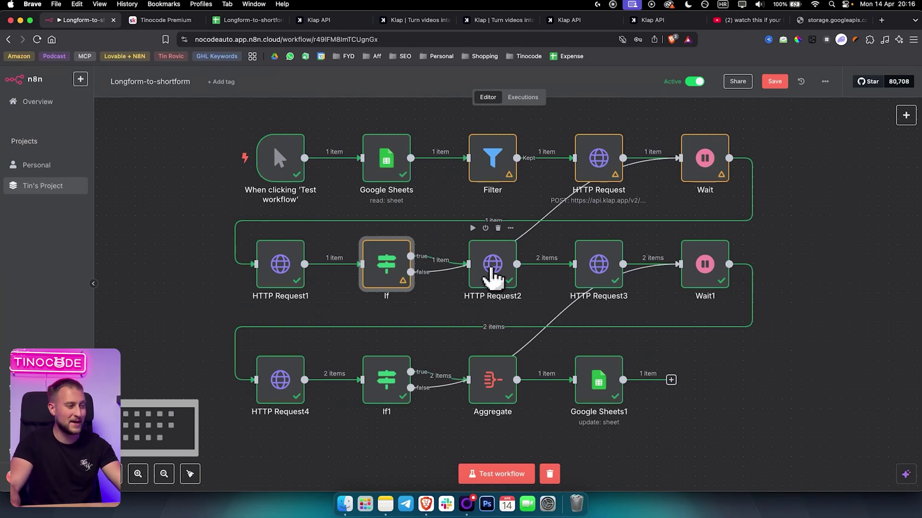
double_click(491, 269)
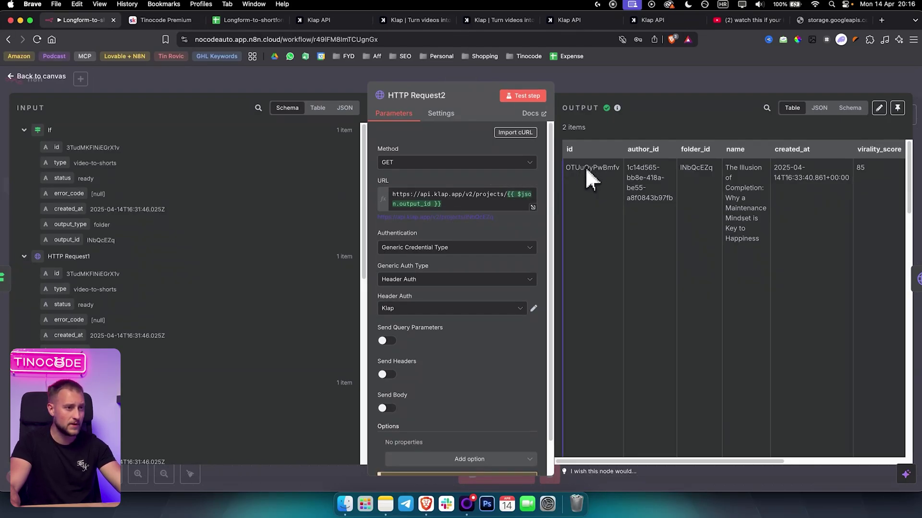
drag(650, 462, 793, 462)
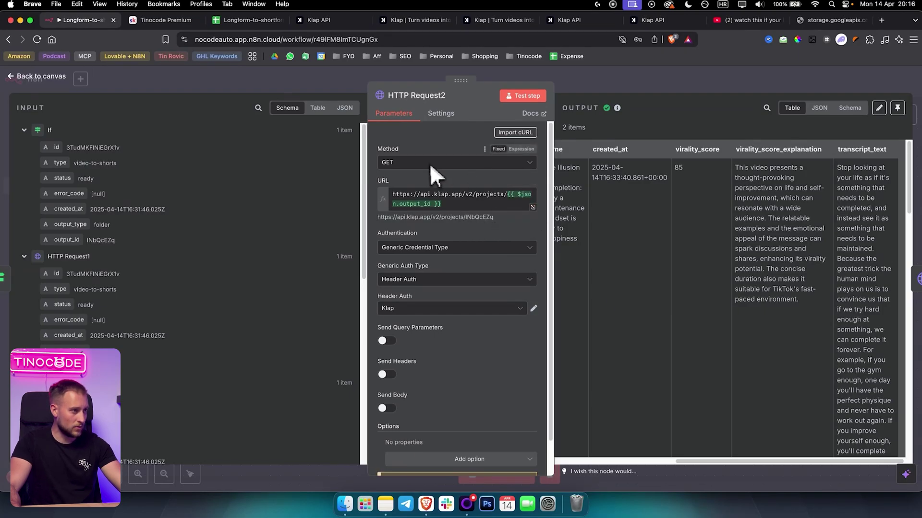
scroll(504, 307, down, 2)
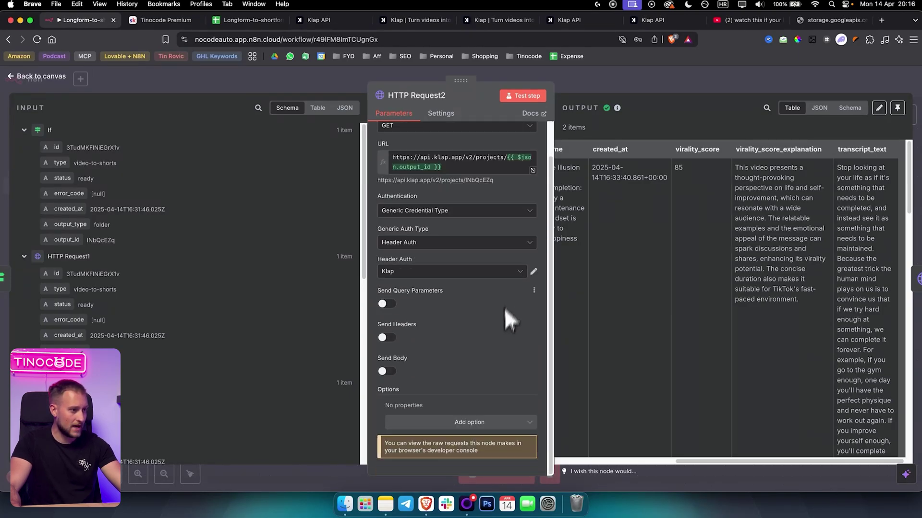
scroll(497, 331, up, 2)
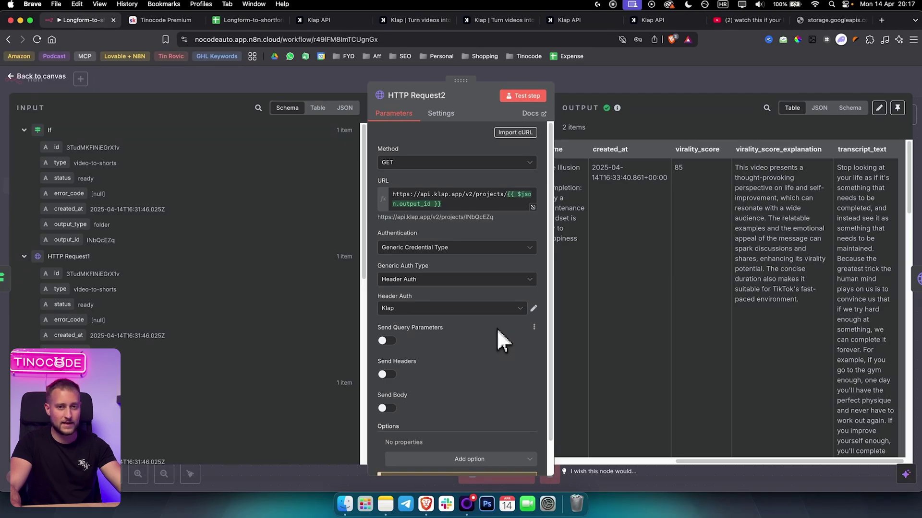
click(532, 207)
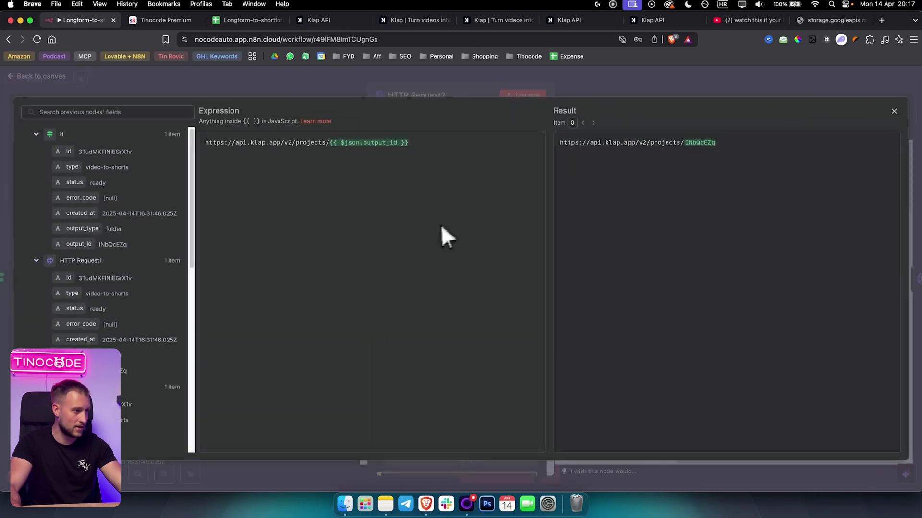
drag(421, 151, 345, 146)
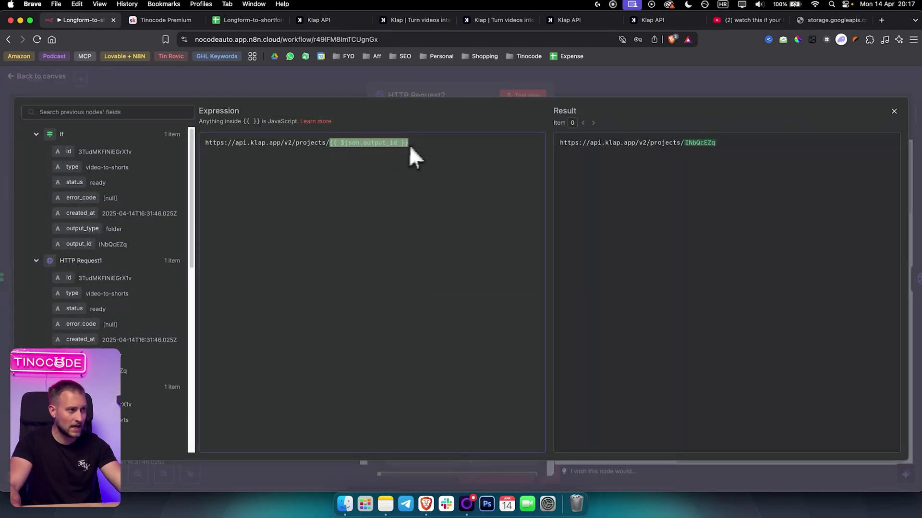
click(601, 93)
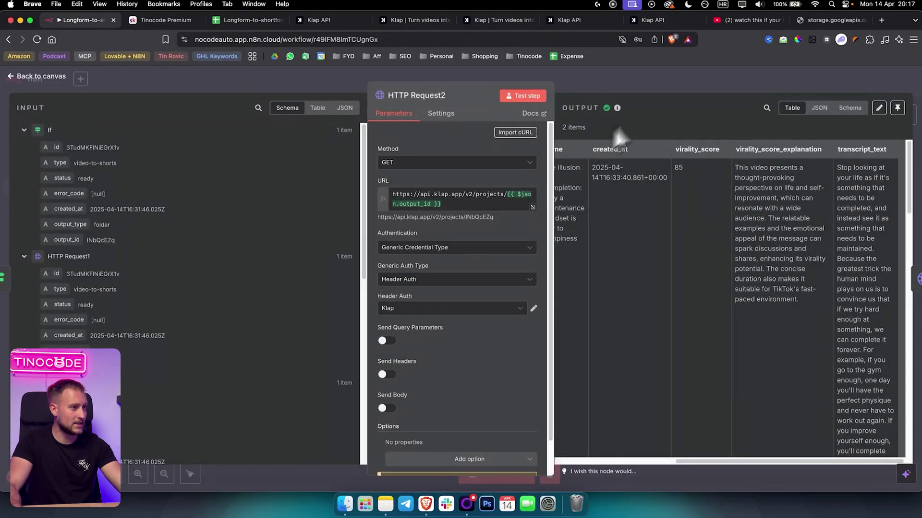
click(636, 89)
double_click(283, 273)
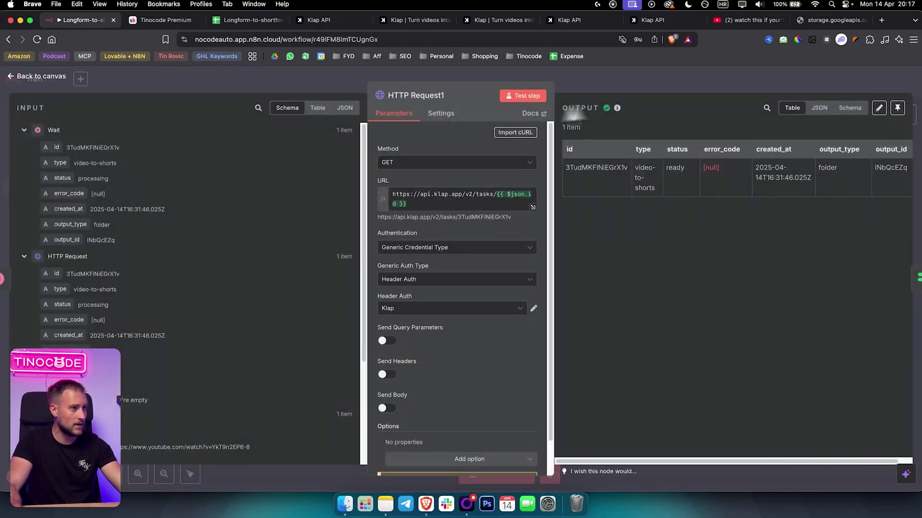
click(644, 86)
double_click(497, 270)
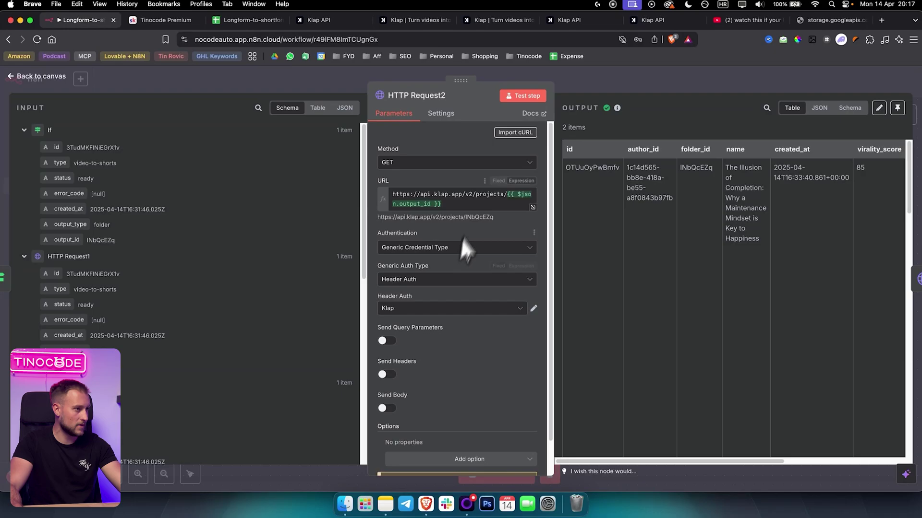
click(443, 204)
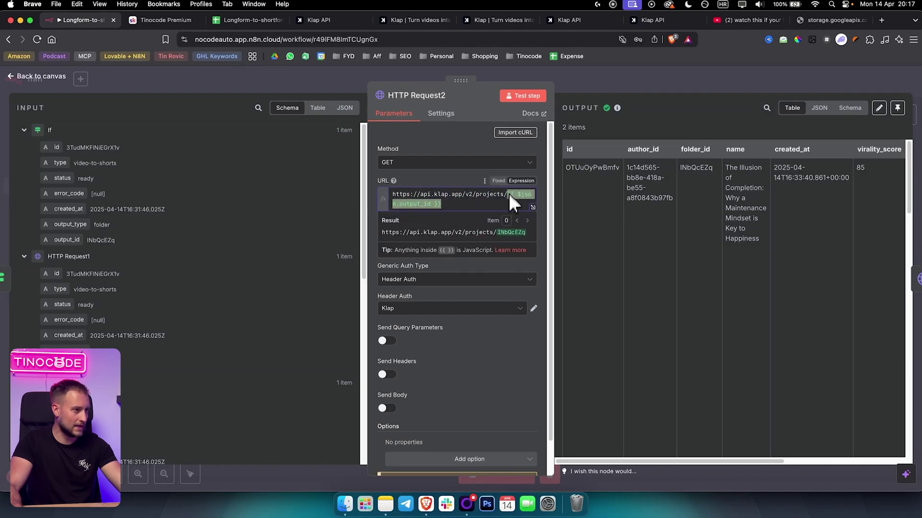
click(532, 206)
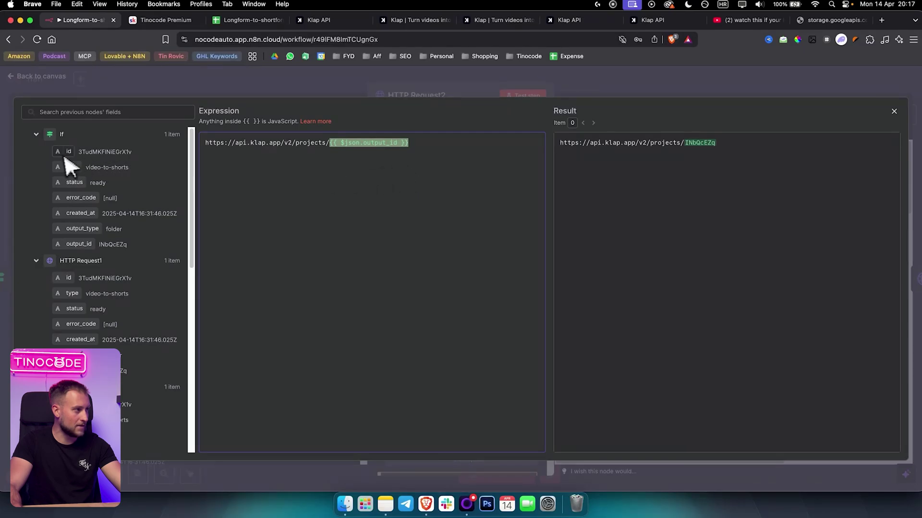
click(523, 85)
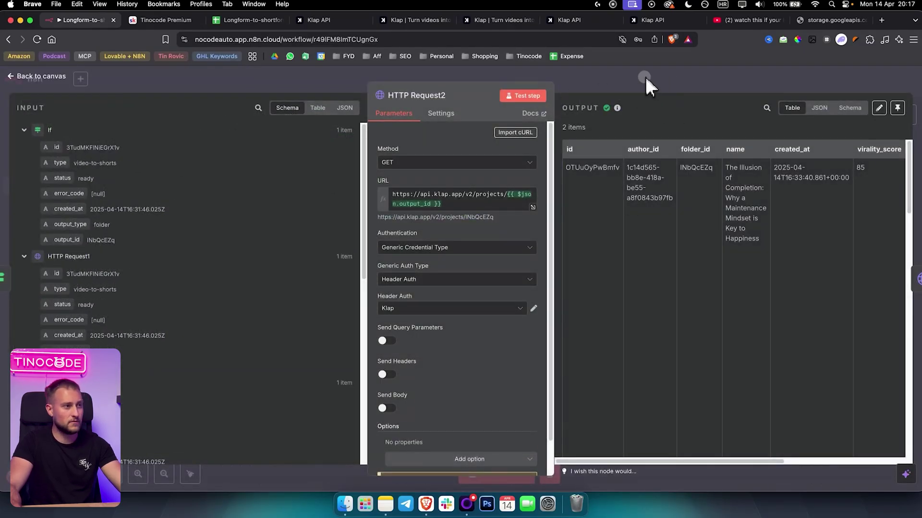
click(645, 76)
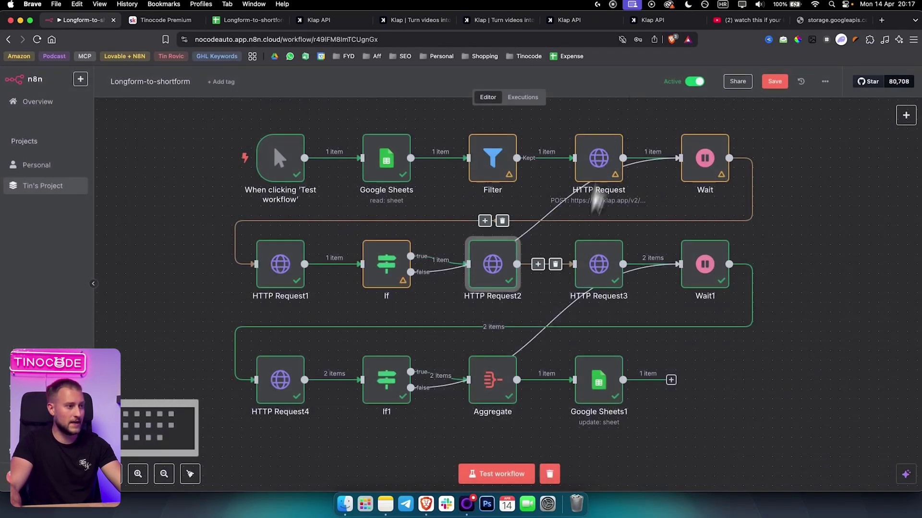
Open HTTP Request3 and expand its exports URL expression built from folder_id and id.
double_click(599, 266)
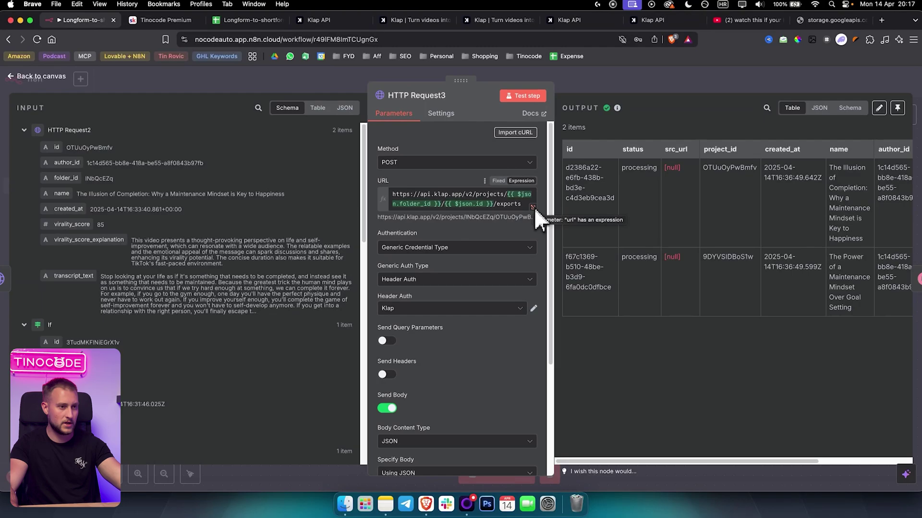
drag(738, 461, 831, 458)
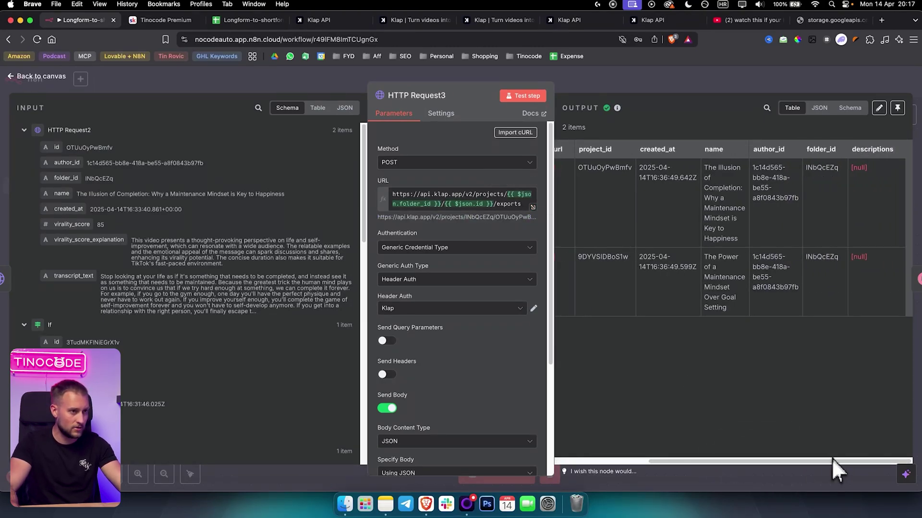
click(532, 207)
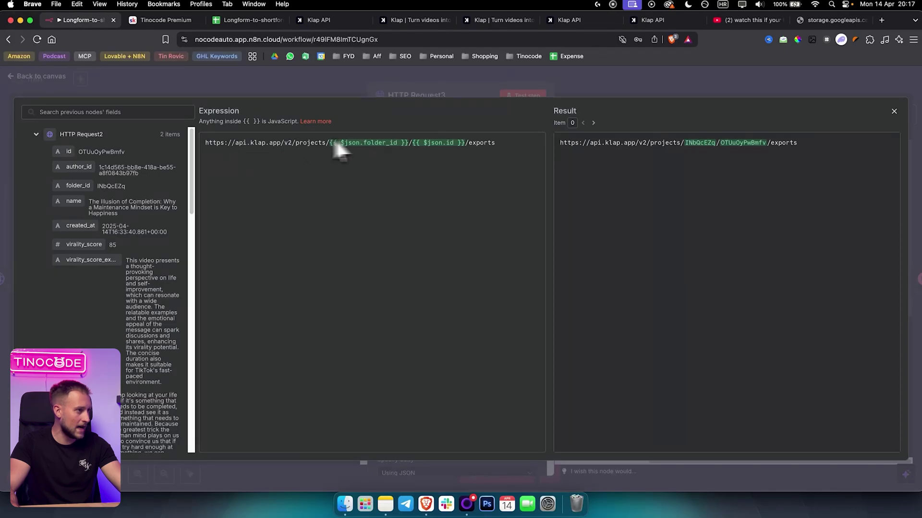
drag(411, 144, 350, 144)
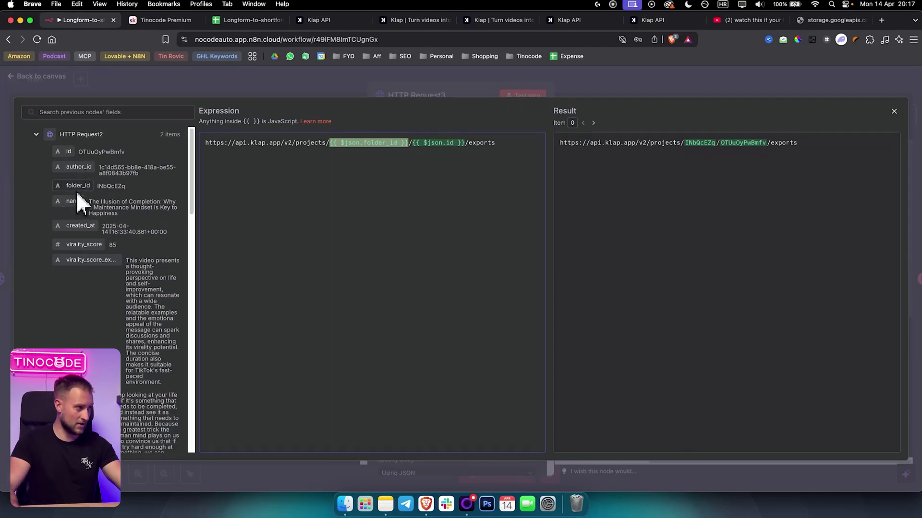
click(464, 143)
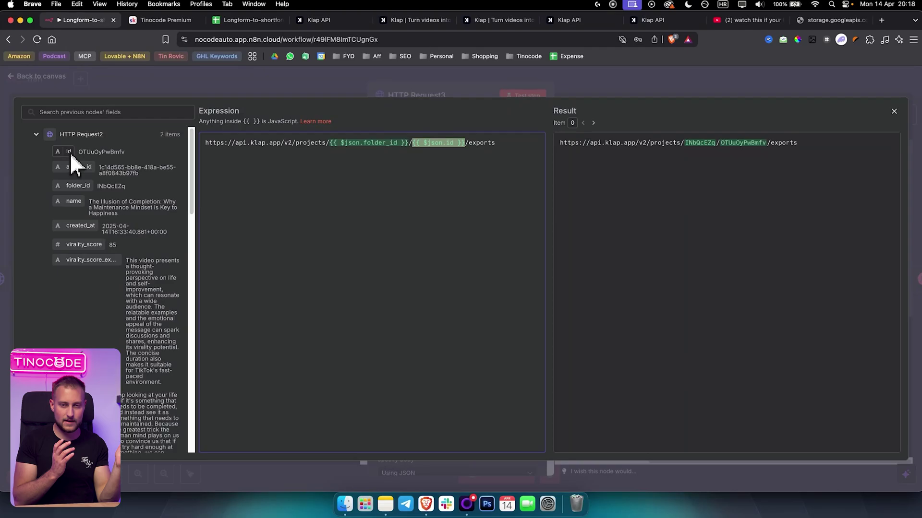
Glance over the Klap example payload and API keys pages, then return to n8n.
click(581, 20)
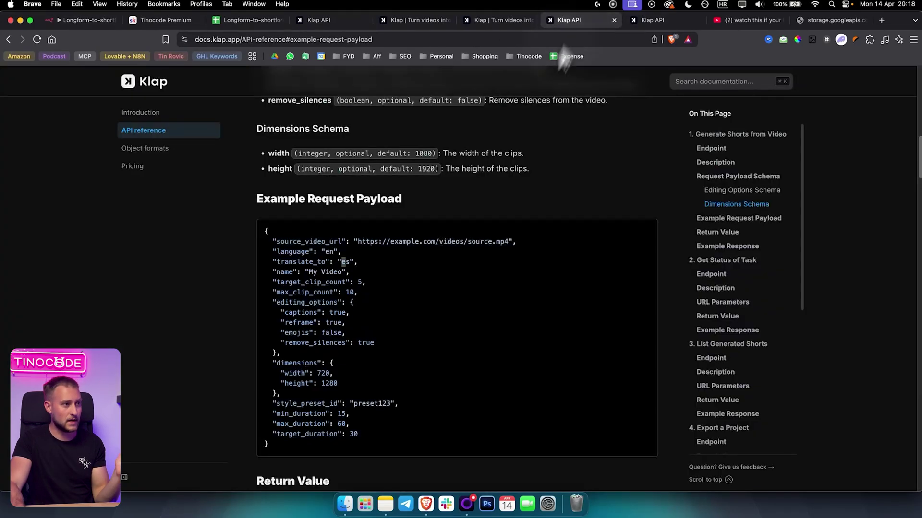
click(339, 19)
click(418, 19)
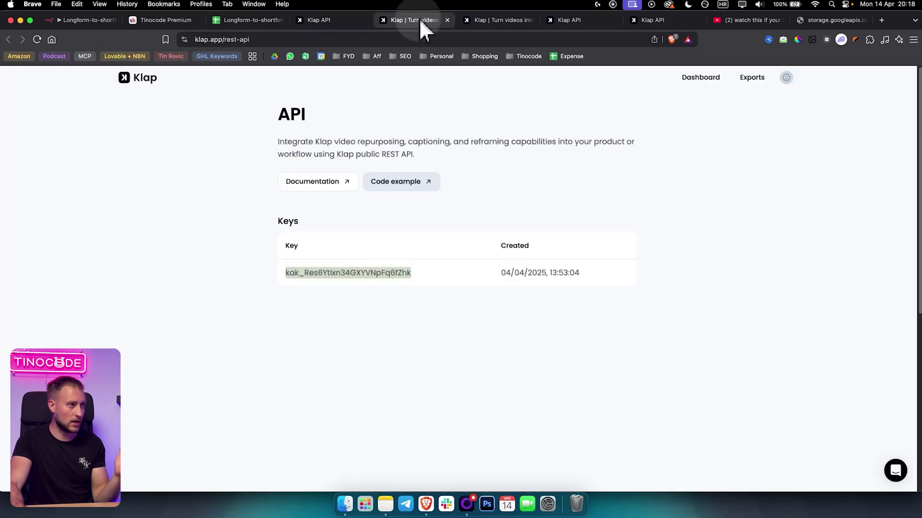
click(74, 22)
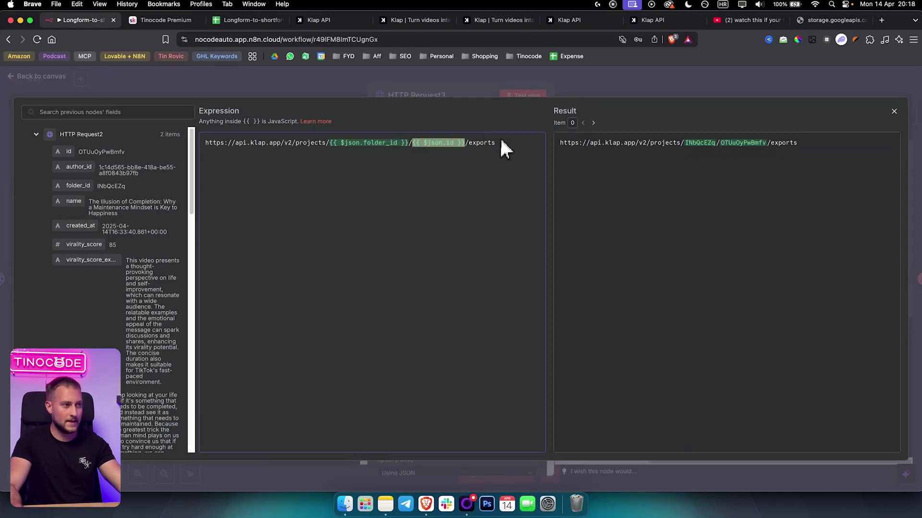
Switch HTTP Request3's JSON body {"preset_id": "preset123"} to an expression and review it in the full editor.
drag(500, 142, 472, 143)
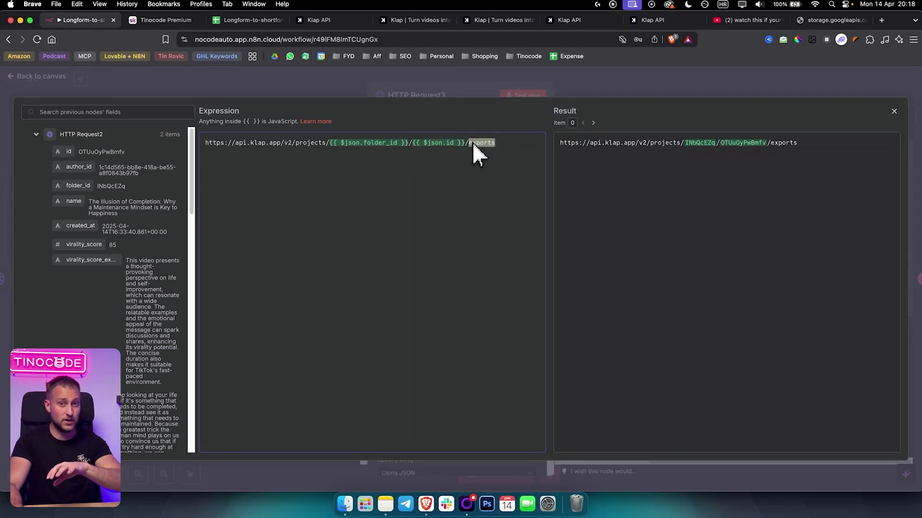
click(633, 75)
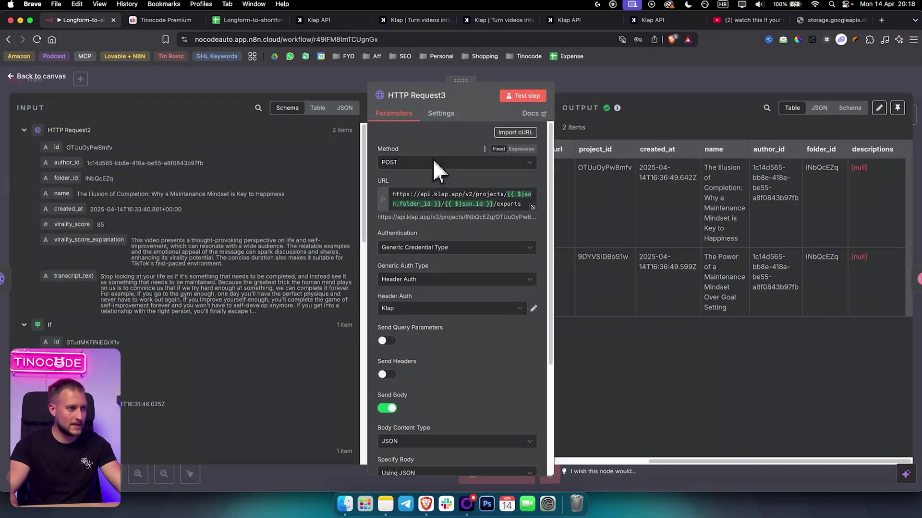
scroll(465, 170, down, 2)
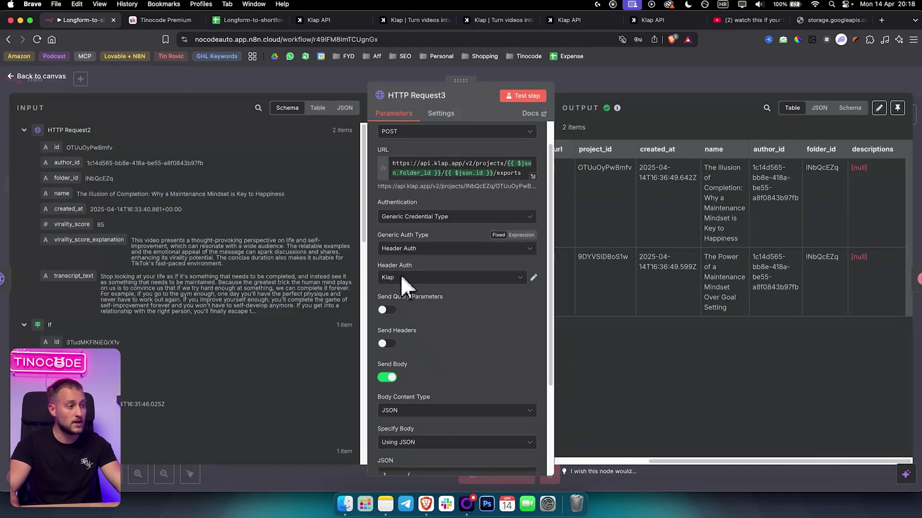
scroll(423, 355, down, 5)
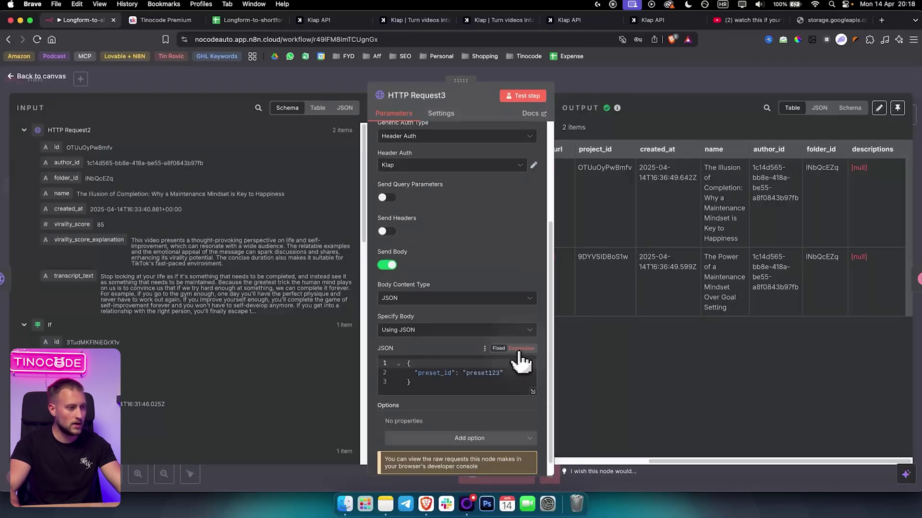
click(520, 349)
click(531, 385)
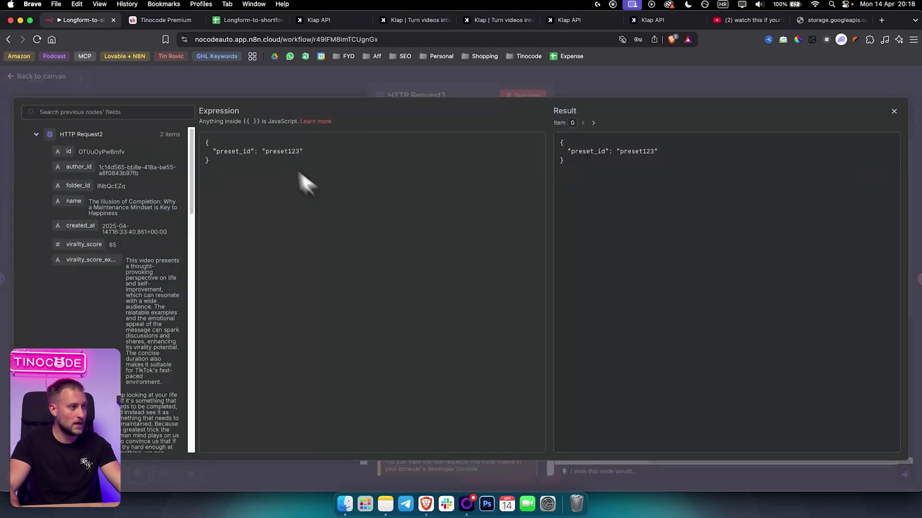
drag(304, 181, 195, 138)
drag(271, 161, 318, 177)
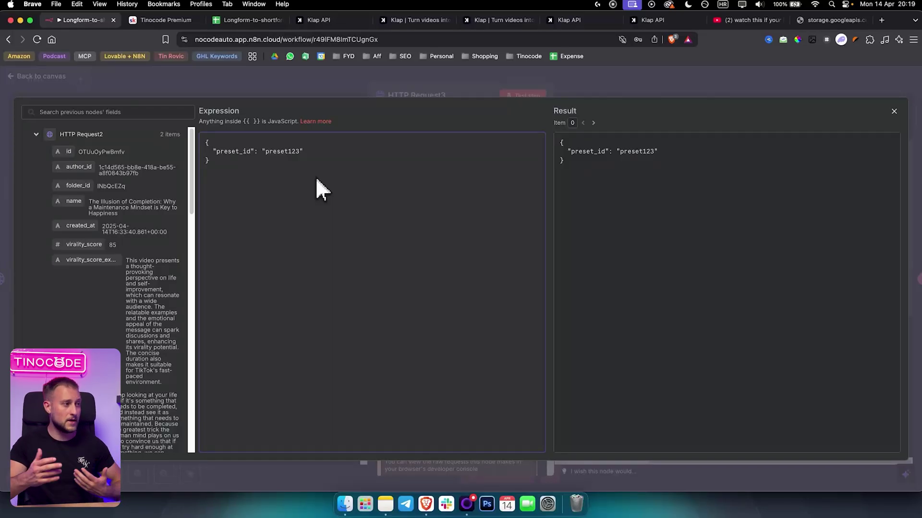
click(640, 76)
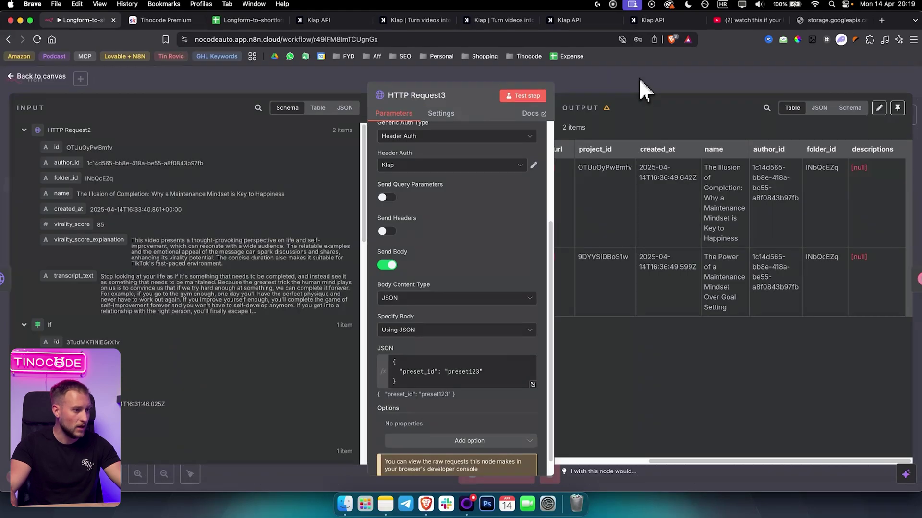
click(641, 80)
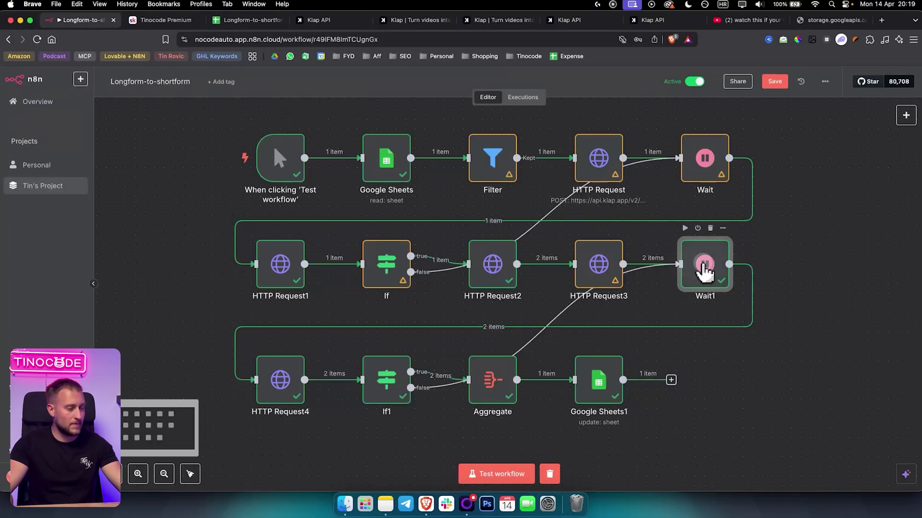
double_click(701, 276)
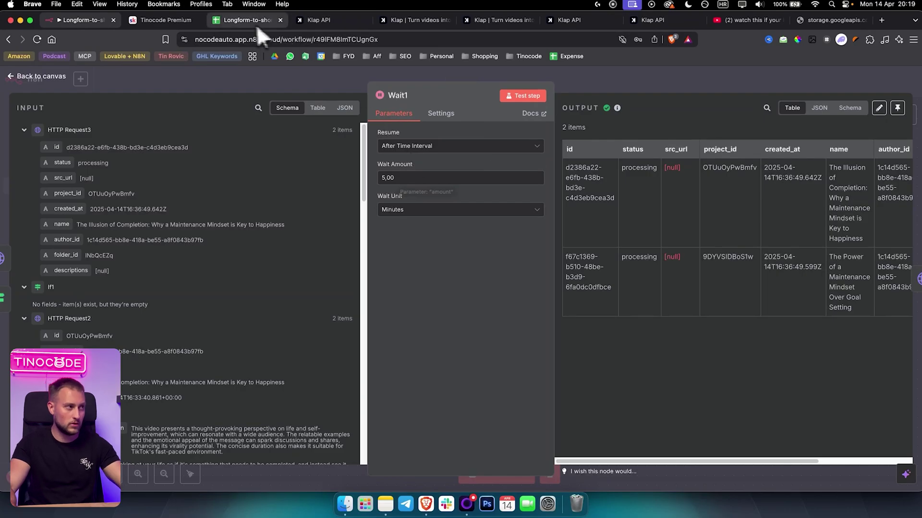
click(661, 87)
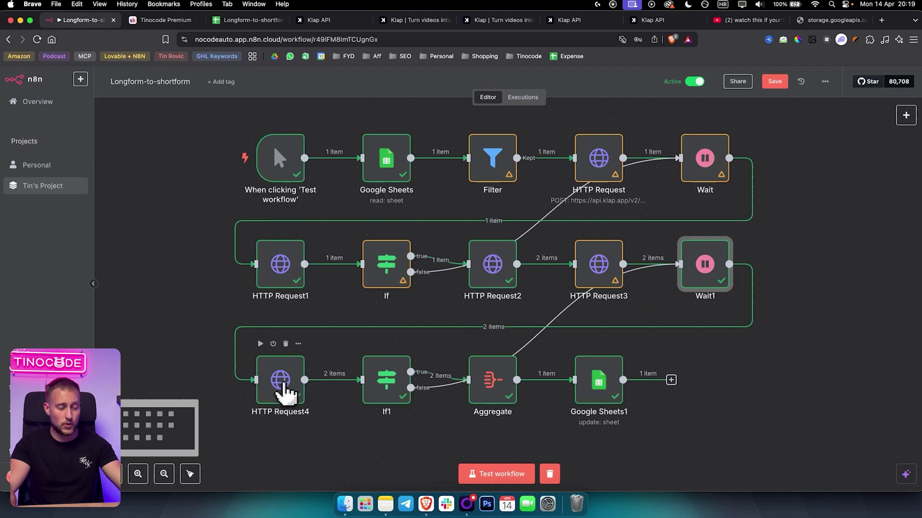
Open HTTP Request4 and expand its URL expression combining folder_id, id and the export id.
double_click(283, 390)
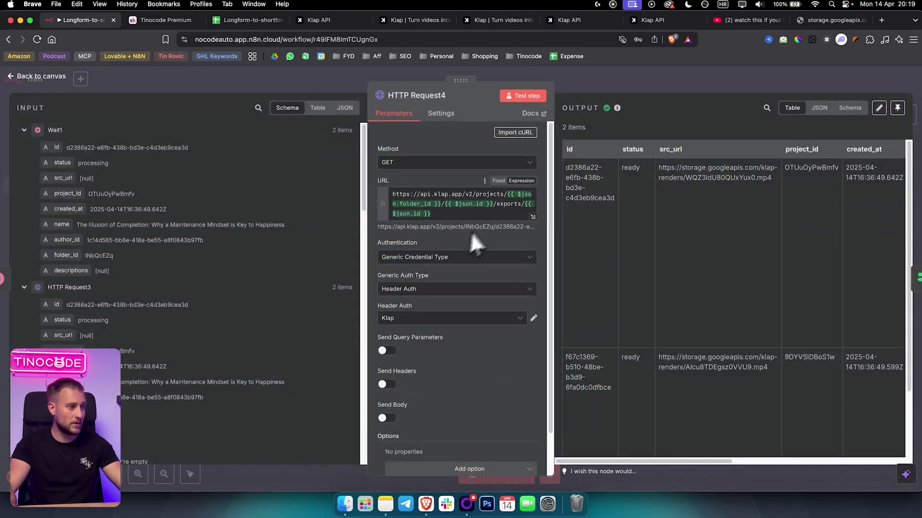
click(609, 83)
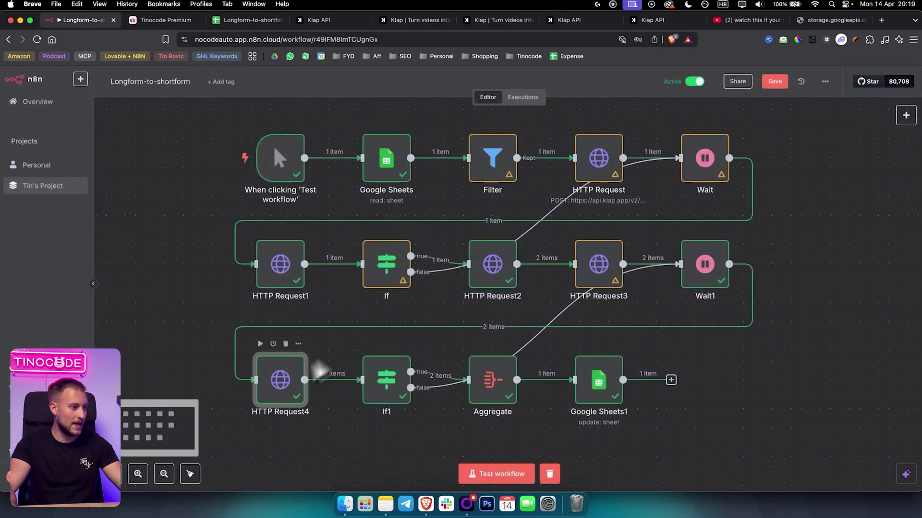
double_click(279, 398)
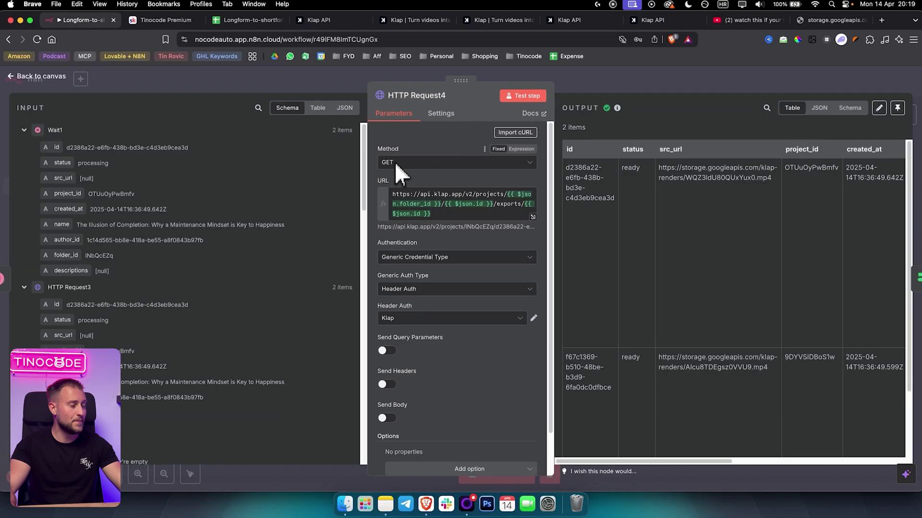
click(533, 216)
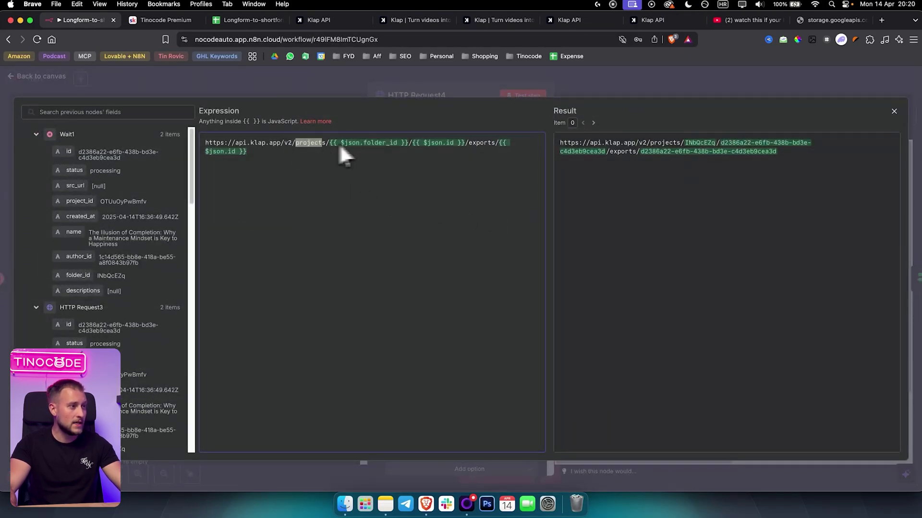
drag(404, 143, 329, 142)
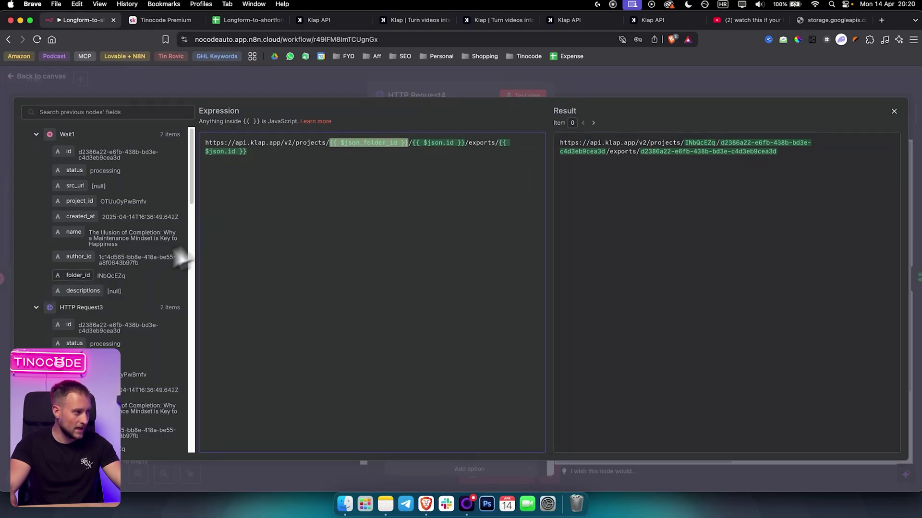
click(466, 143)
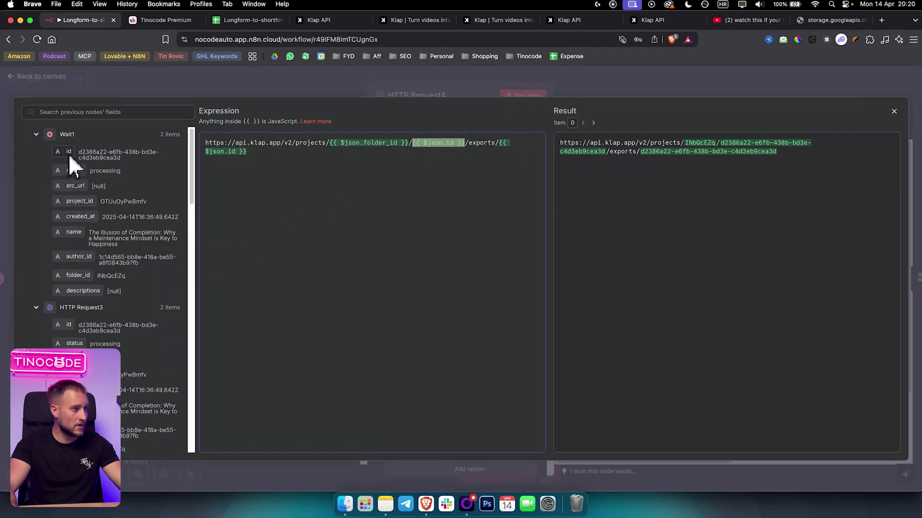
click(498, 143)
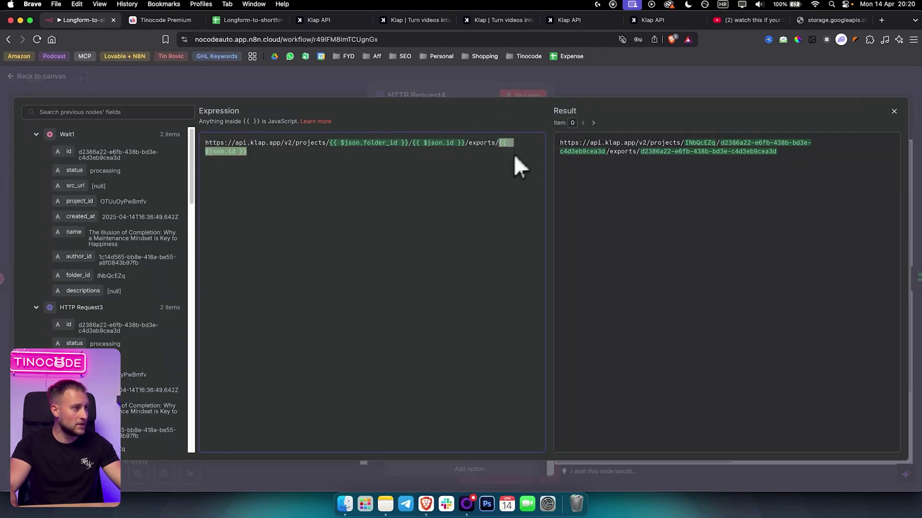
click(258, 155)
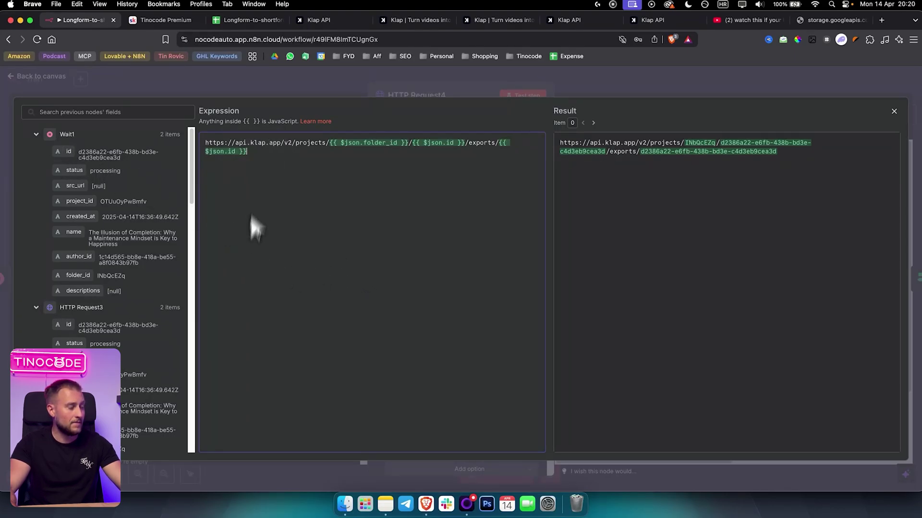
drag(251, 151, 203, 142)
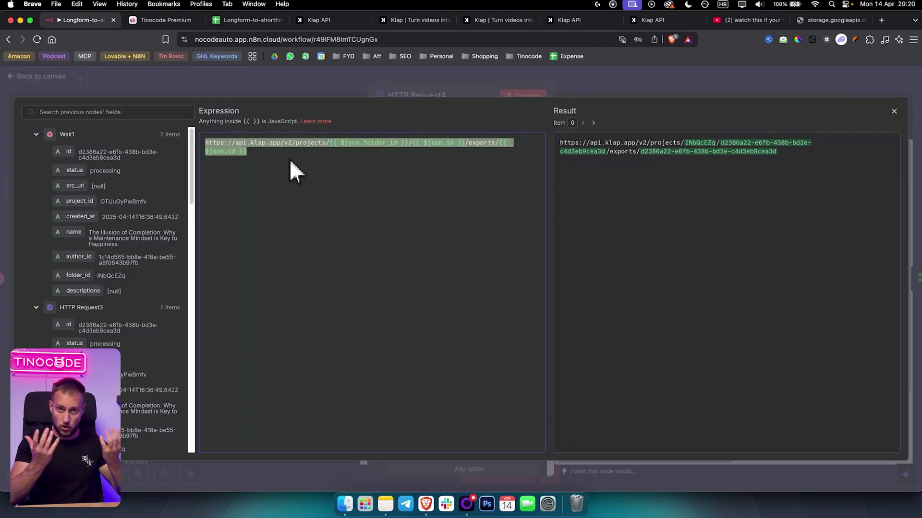
Select the export id in the result preview and check the rendered short video's storage.googleapis.com URL.
drag(819, 160, 645, 157)
click(823, 19)
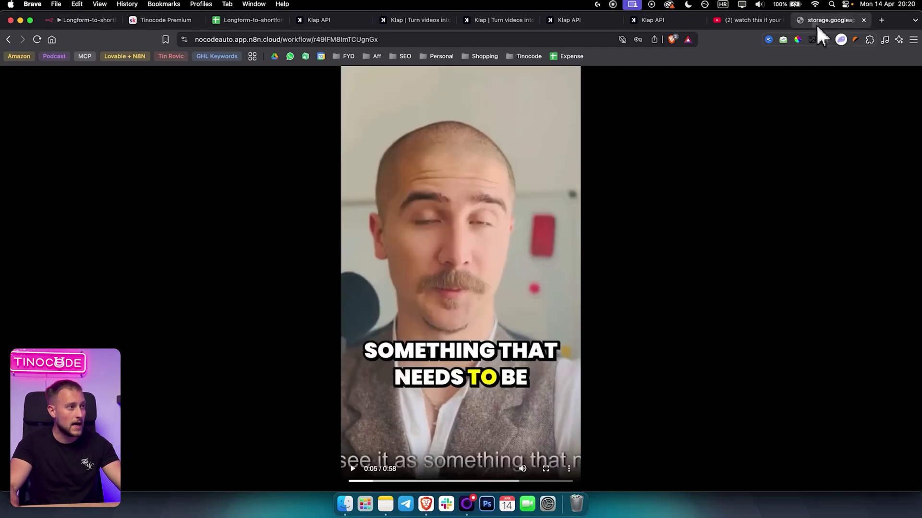
click(319, 40)
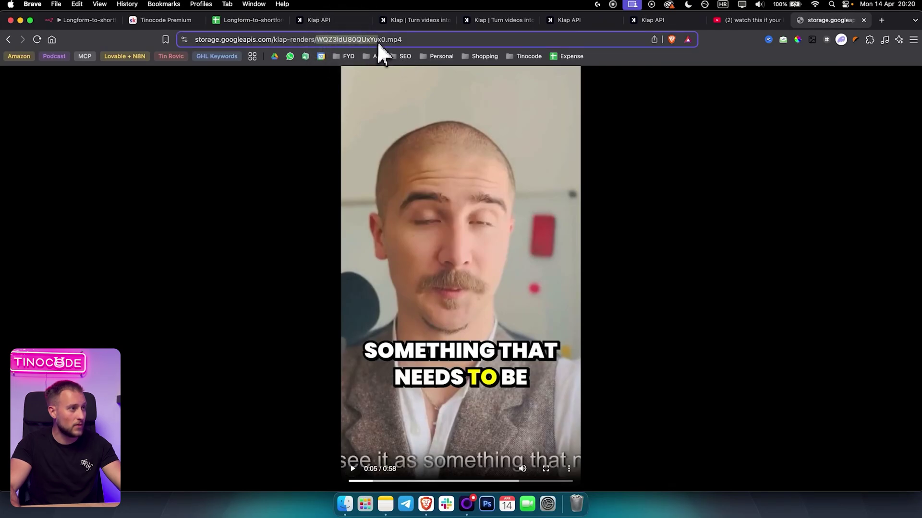
click(96, 20)
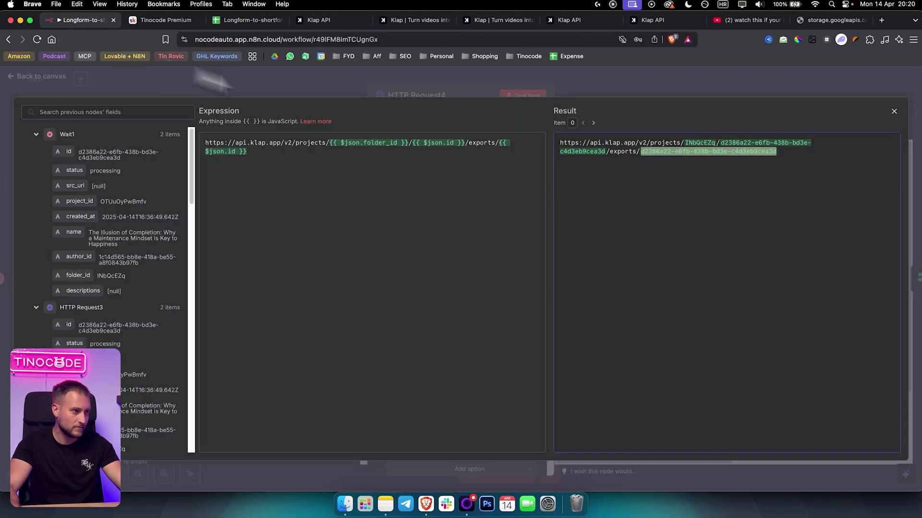
Copy the first ready short's src_url link from the HTTP Request4 output table.
click(671, 83)
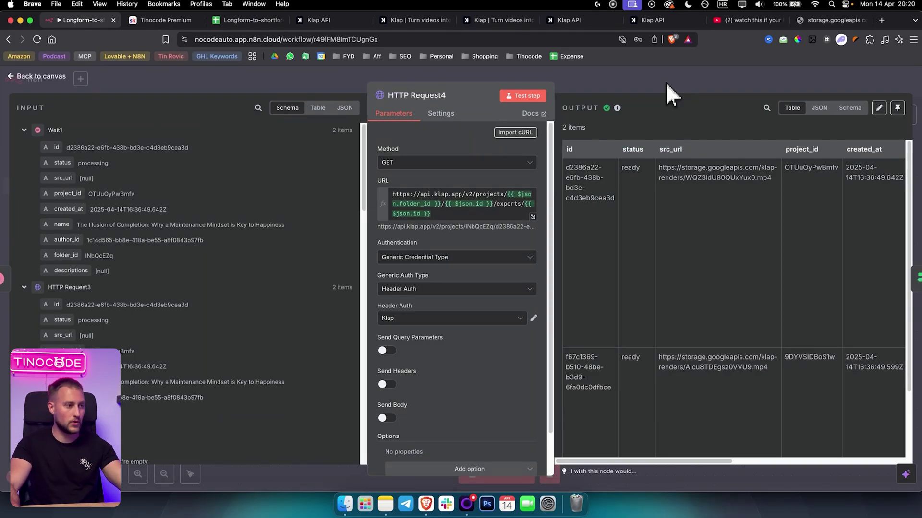
scroll(480, 327, down, 1)
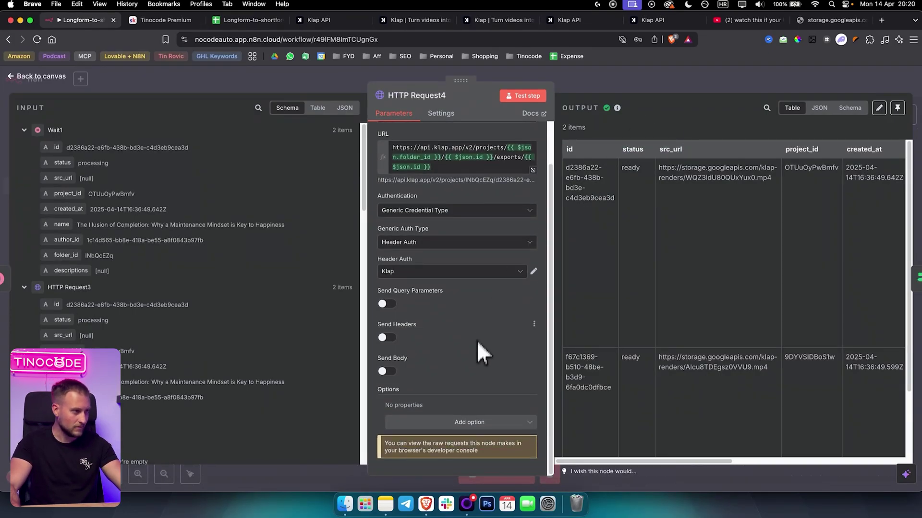
scroll(475, 348, up, 1)
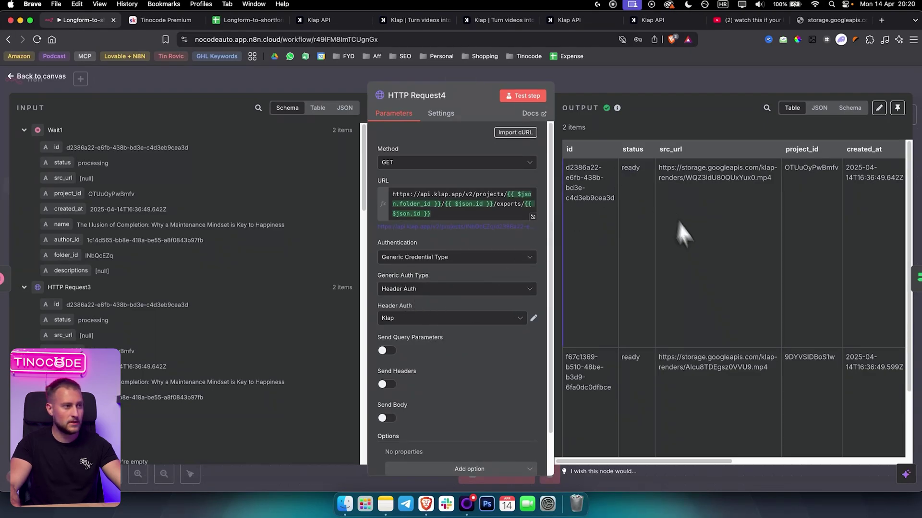
scroll(647, 462, right, 2)
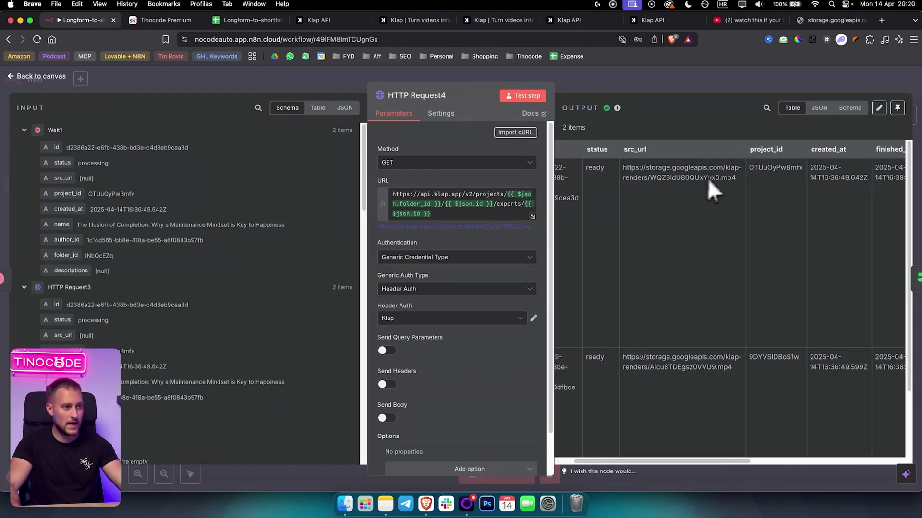
drag(738, 181, 626, 171)
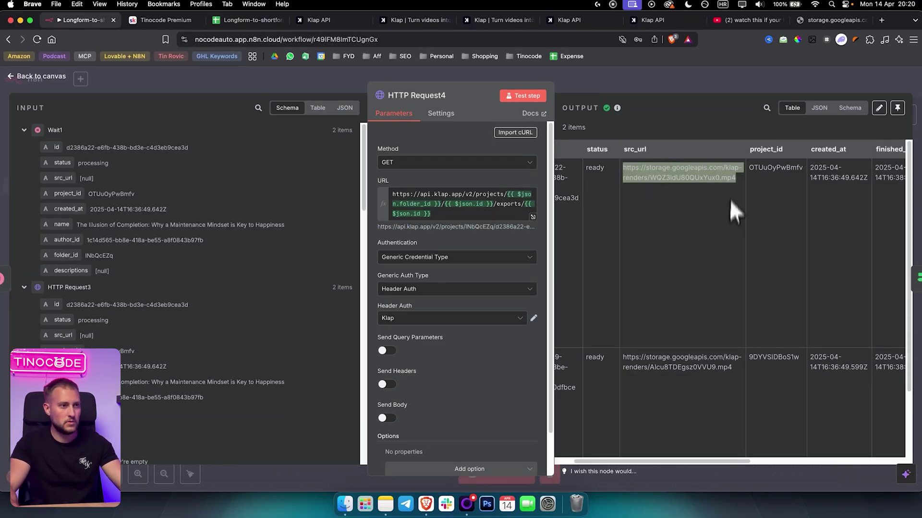
right_click(698, 169)
click(708, 191)
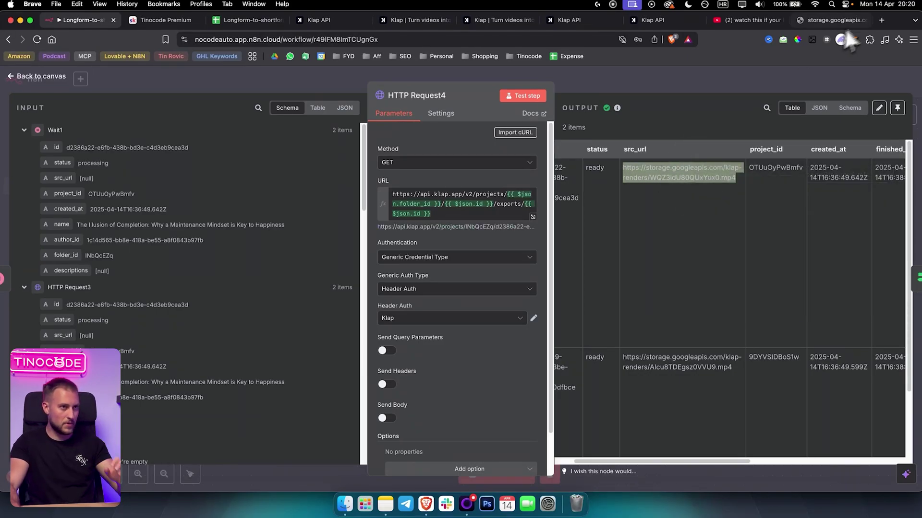
click(881, 19)
Play the first short from its pasted URL, check the spreadsheet, then close the HTTP Request4 node.
key(super+v)
key(Return)
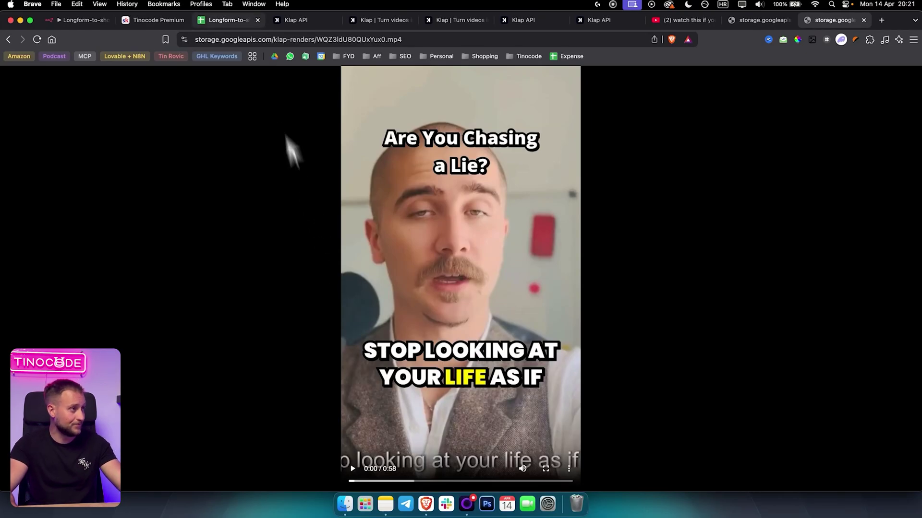
click(229, 20)
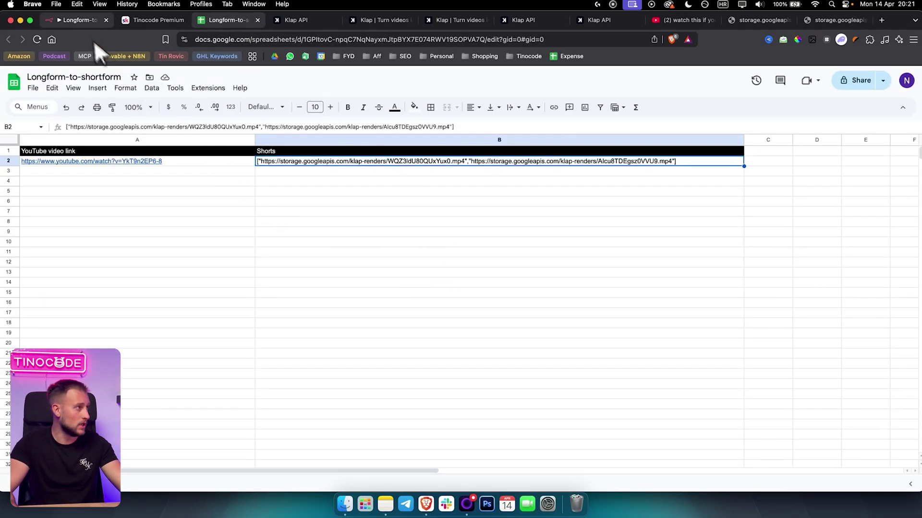
click(79, 20)
key(Escape)
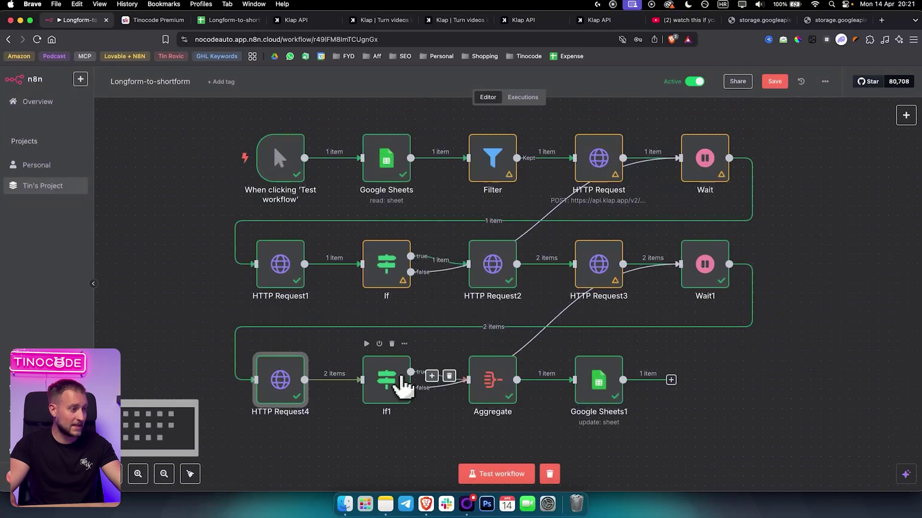
double_click(390, 386)
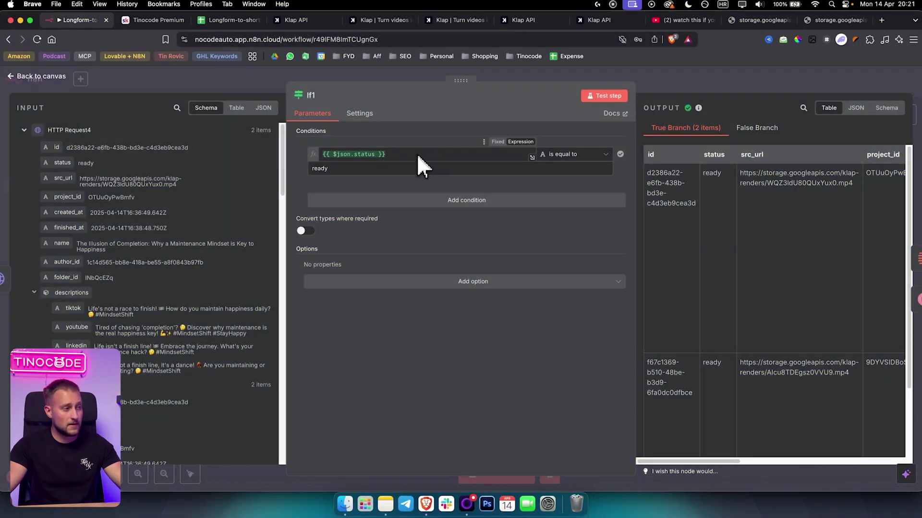
click(400, 157)
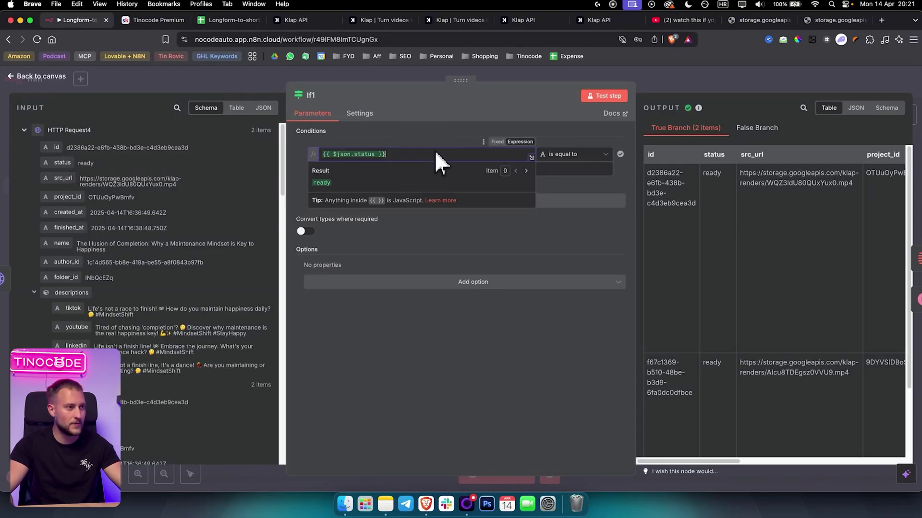
click(426, 142)
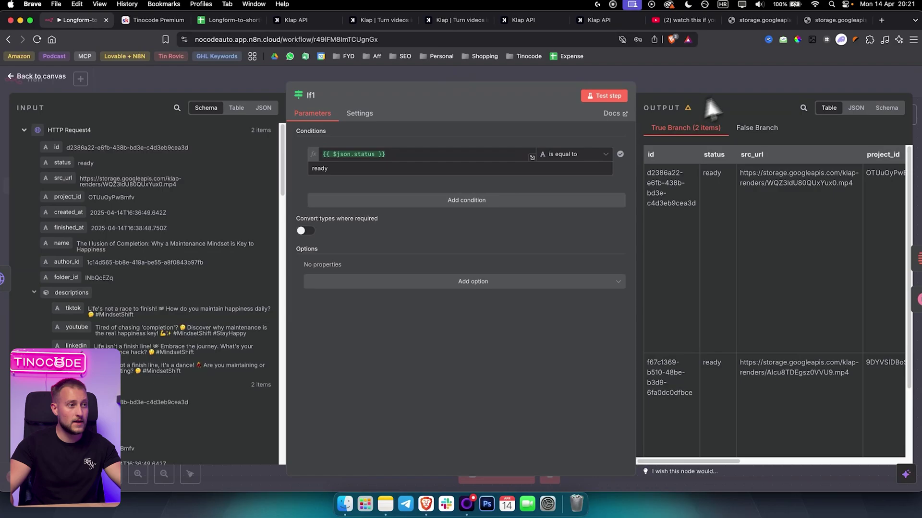
click(736, 92)
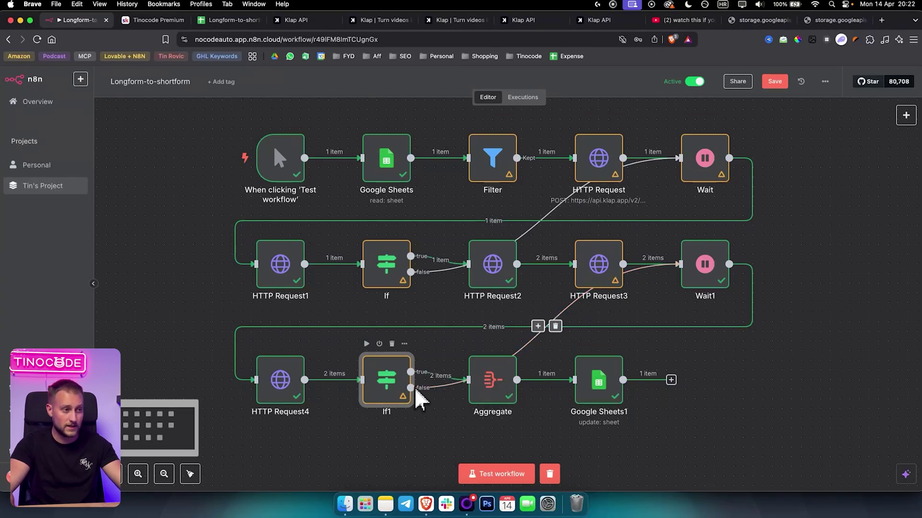
scroll(660, 277, down, 1)
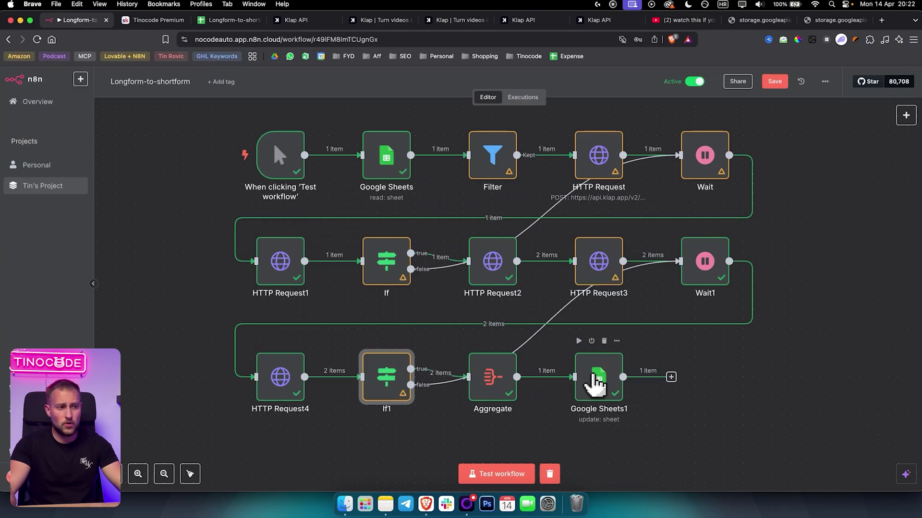
double_click(595, 376)
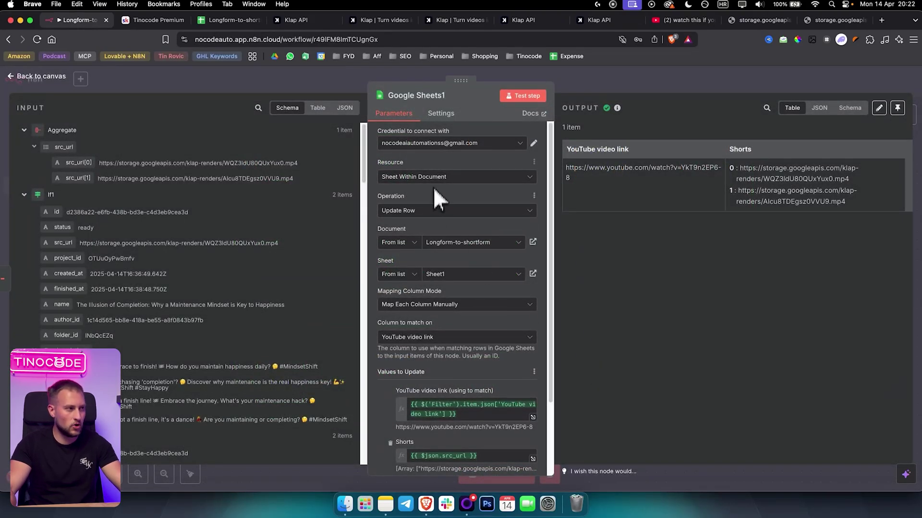
click(434, 144)
click(470, 144)
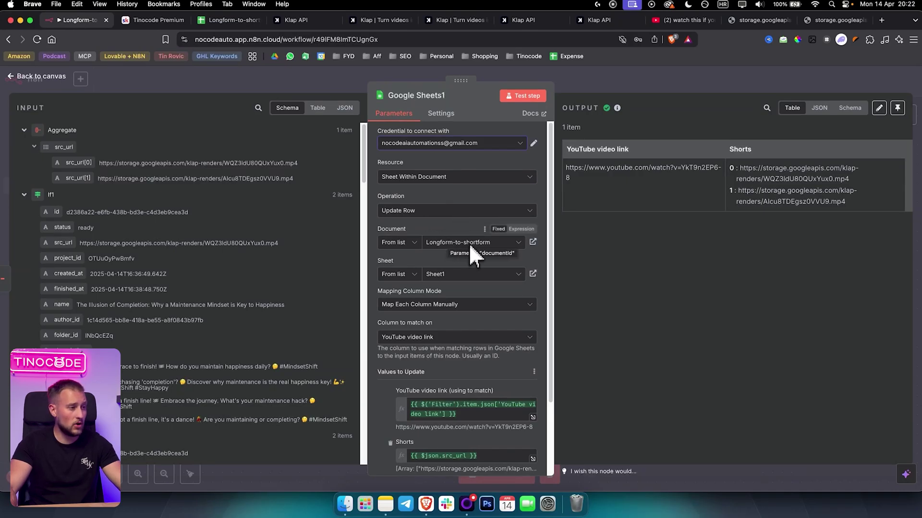
click(229, 20)
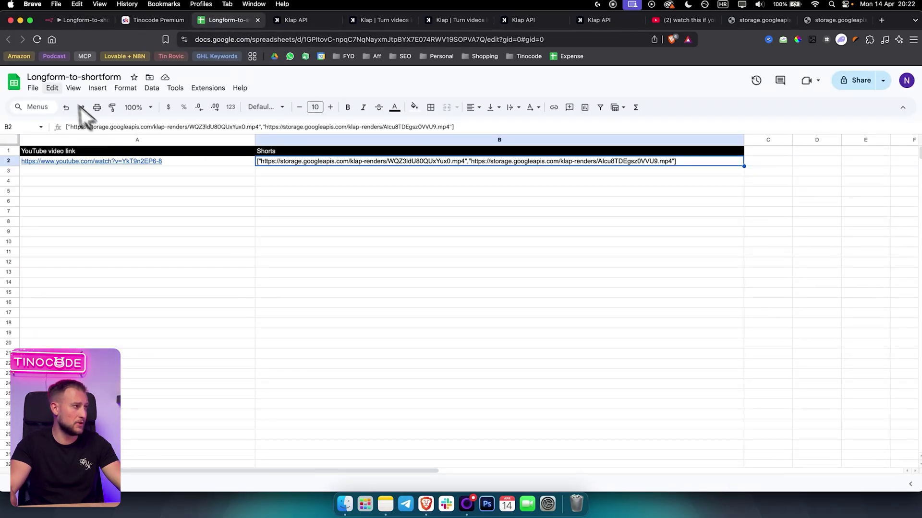
click(86, 21)
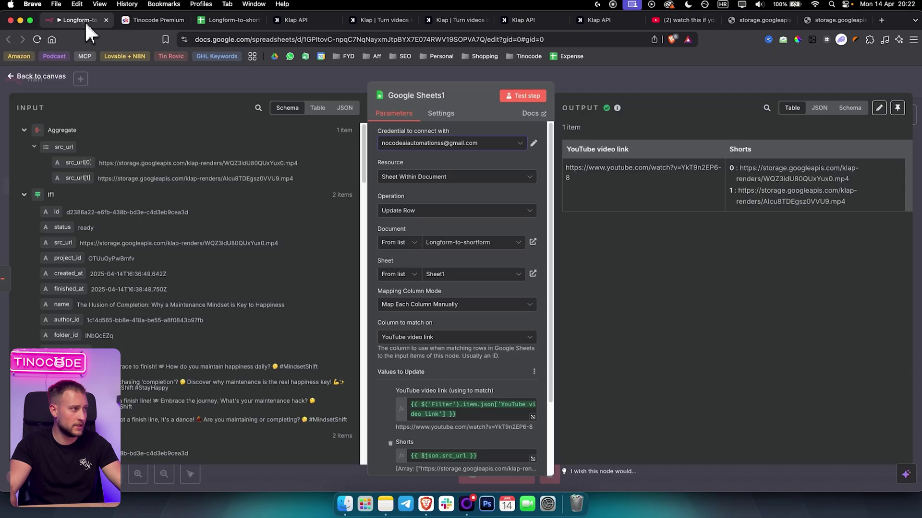
click(541, 188)
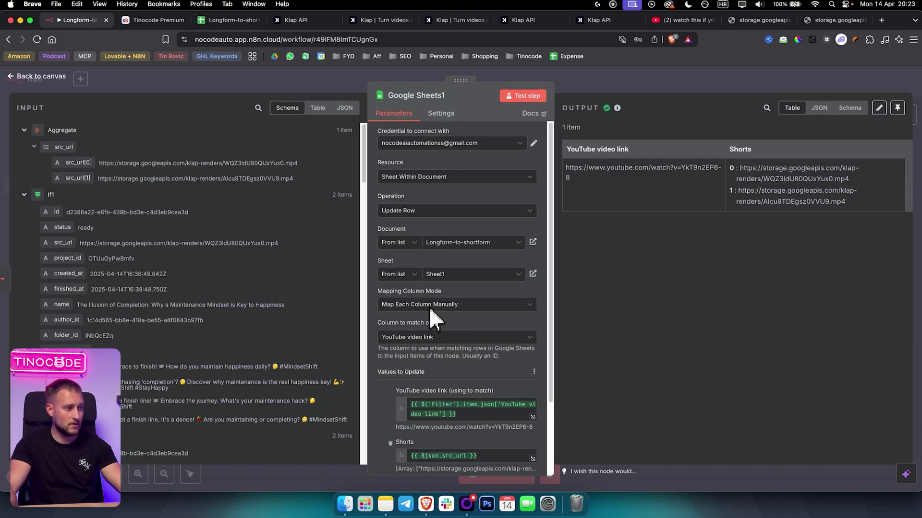
scroll(456, 326, down, 1)
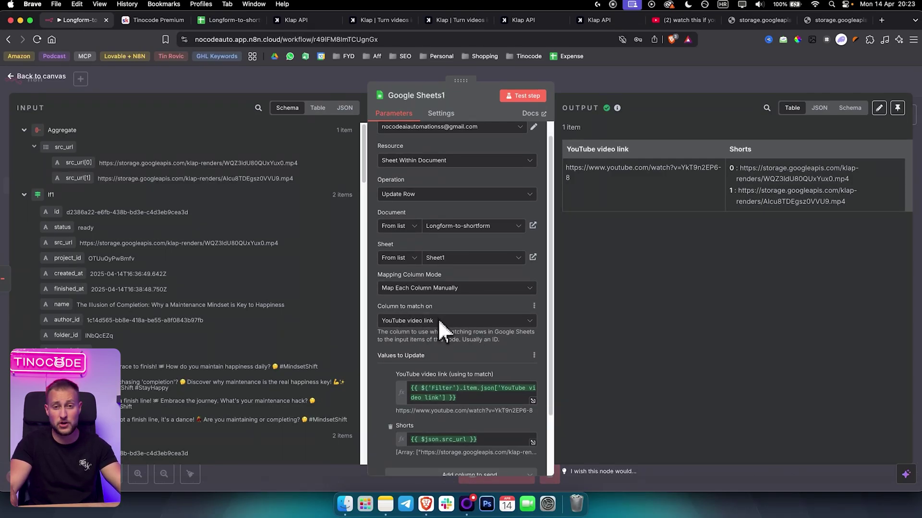
click(221, 20)
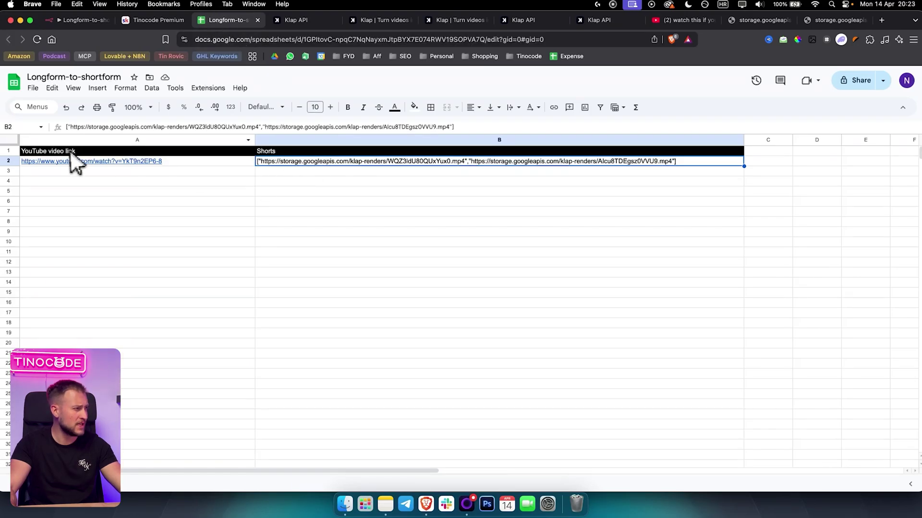
click(231, 163)
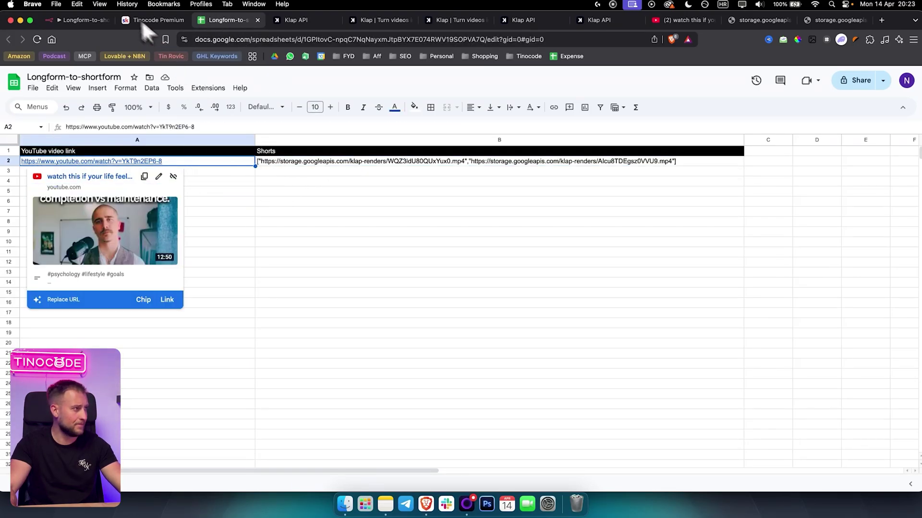
click(79, 20)
scroll(490, 304, down, 2)
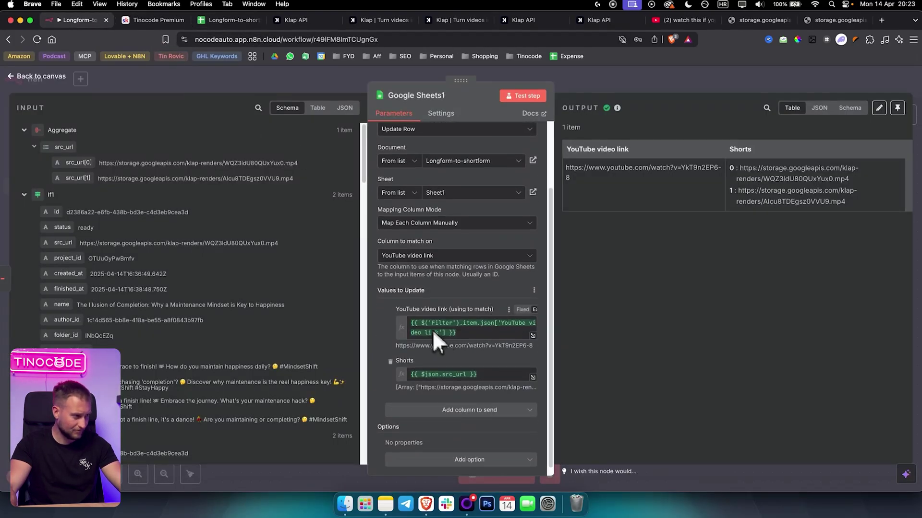
click(465, 334)
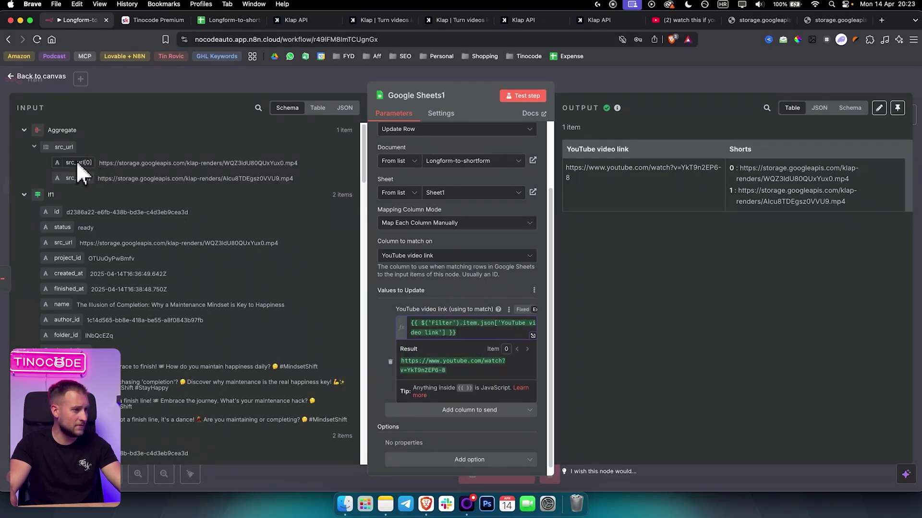
click(365, 326)
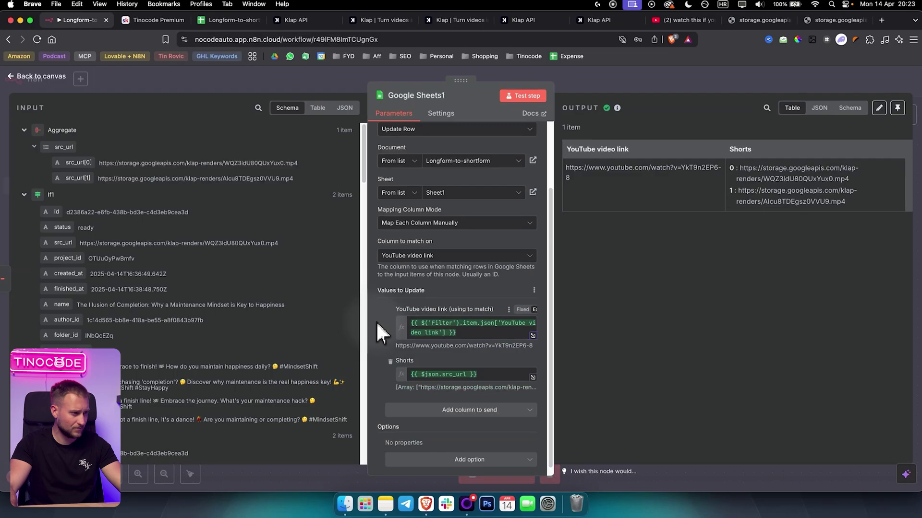
click(404, 375)
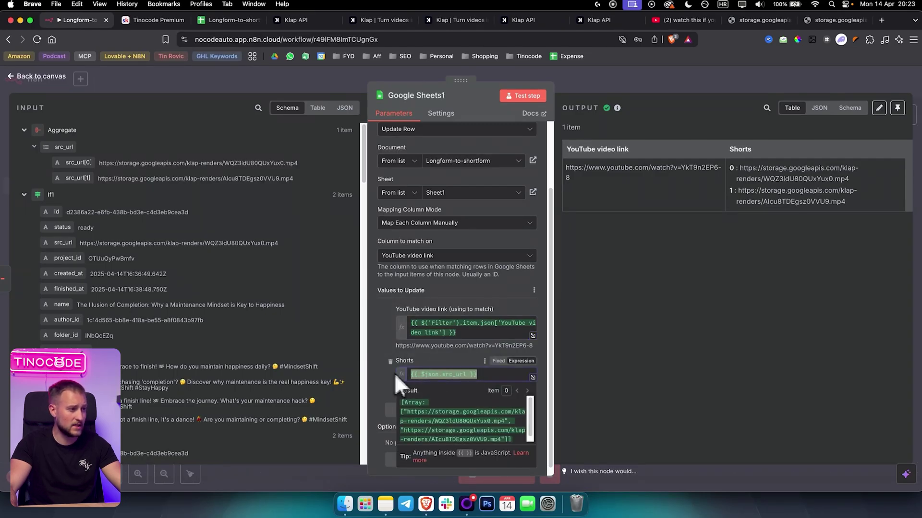
click(374, 337)
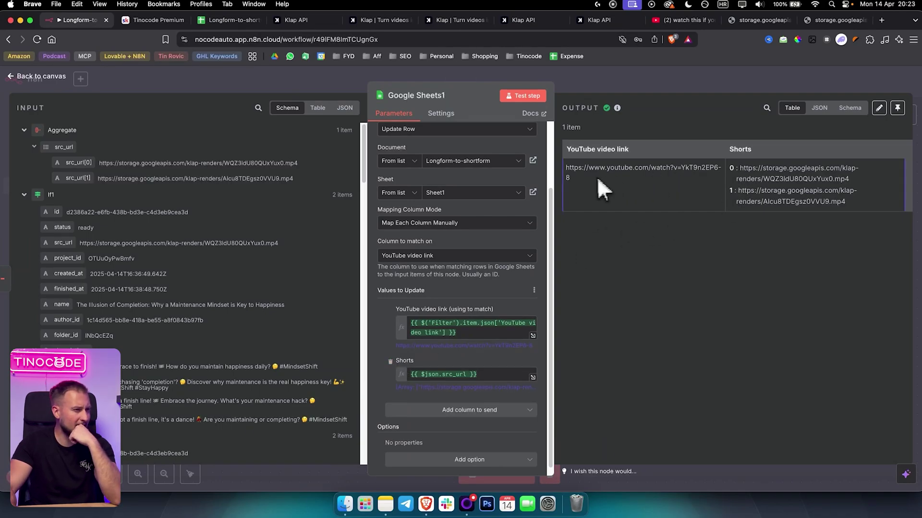
drag(567, 166, 852, 202)
click(842, 202)
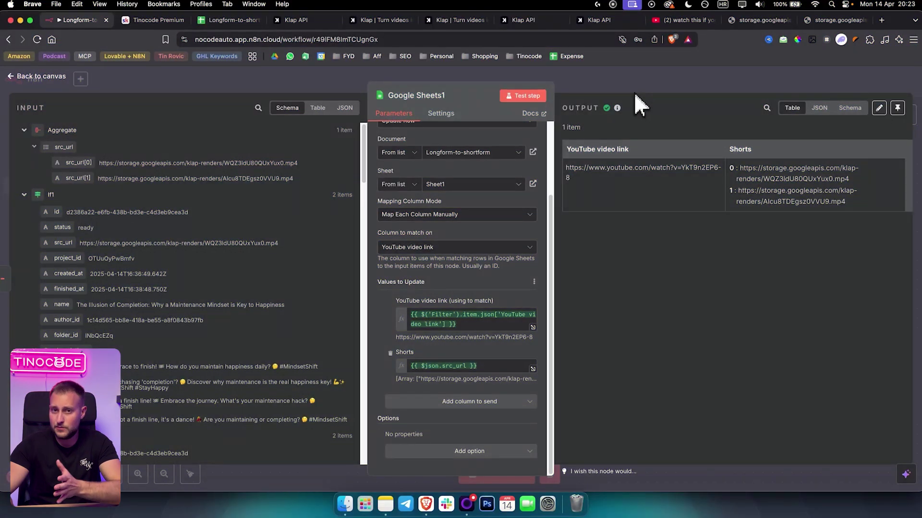
click(634, 92)
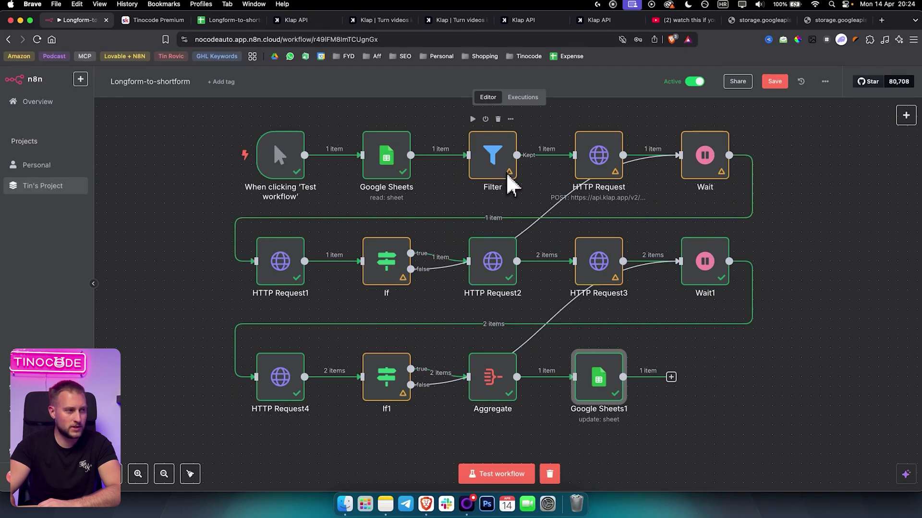
mouse_move(511, 176)
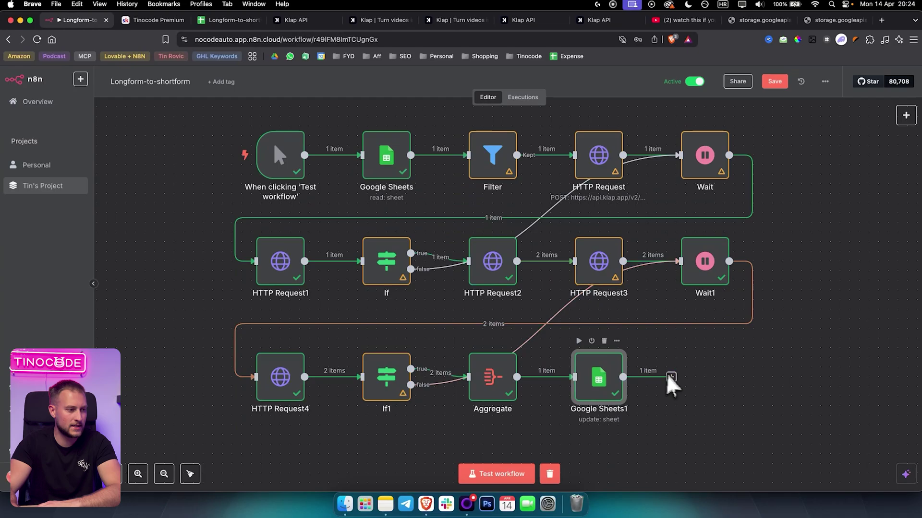
scroll(205, 263, up, 1)
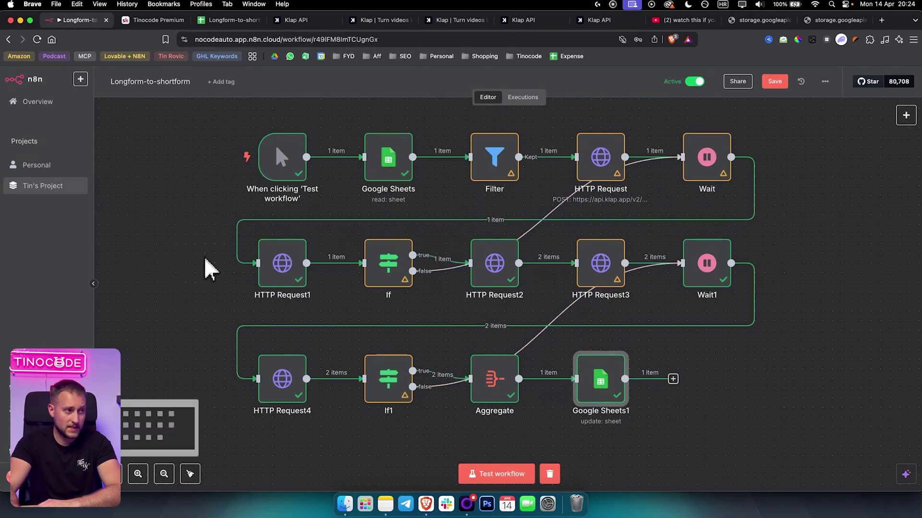